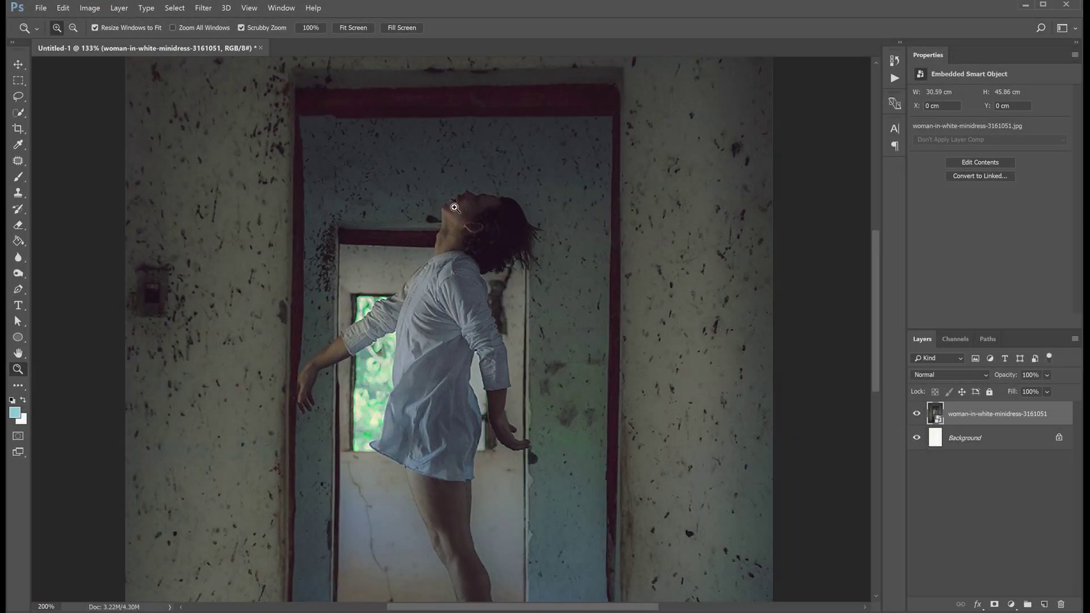
Zoom the view in close on the woman's face in the placed photo
{"action": "left_click", "coordinate": [455, 208]}
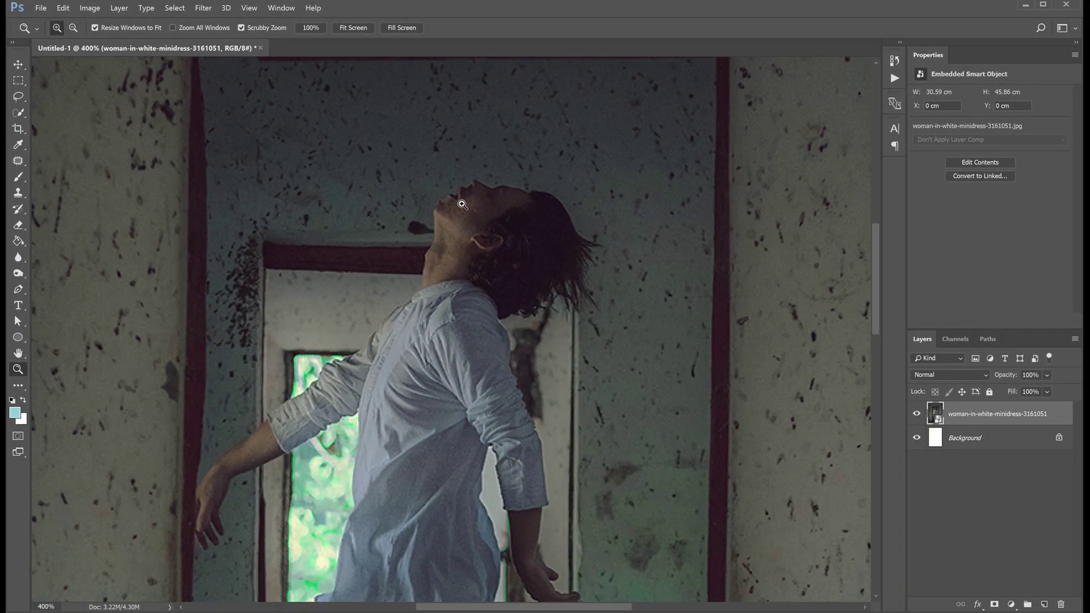
Select the woman with Quick Selection, subtract the arm gap with Lasso, and add a layer mask
{"action": "key", "text": "w"}
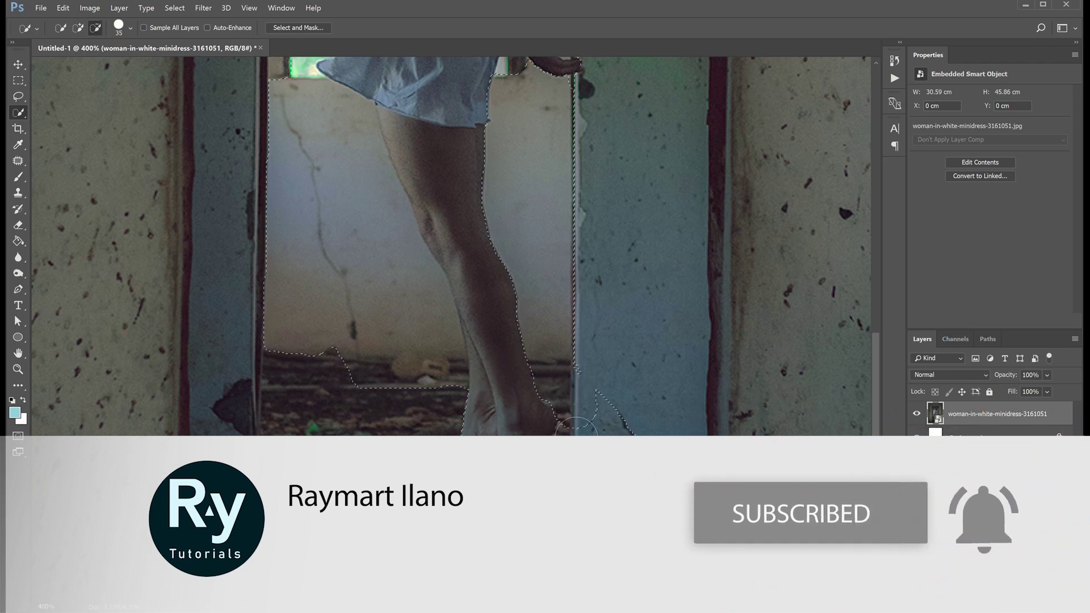
{"action": "key", "text": "l"}
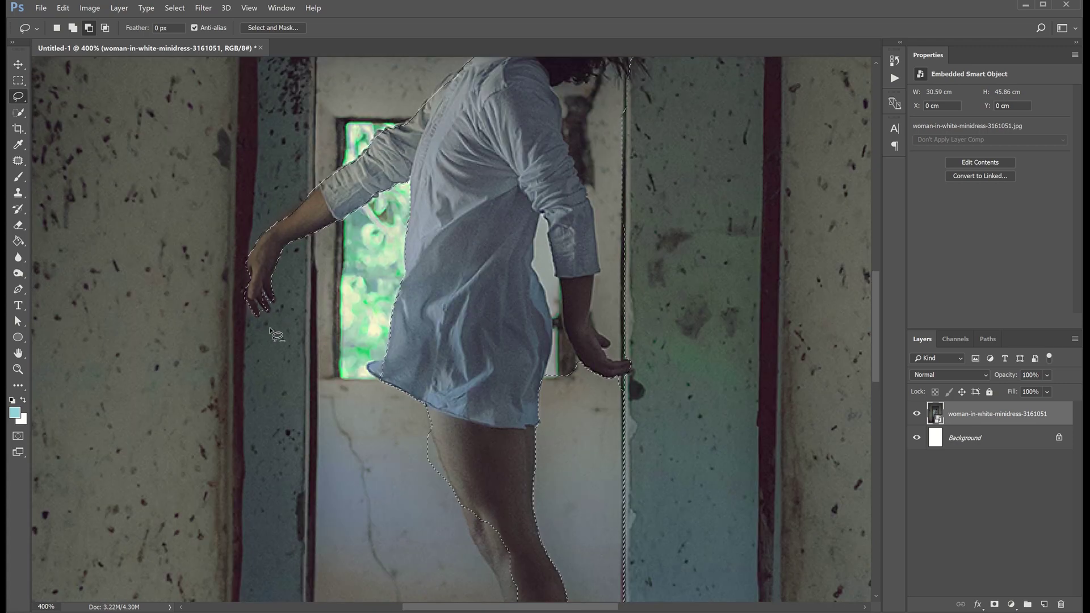
{"action": "left_click_drag", "start_coordinate": [542, 213], "coordinate": [570, 337]}
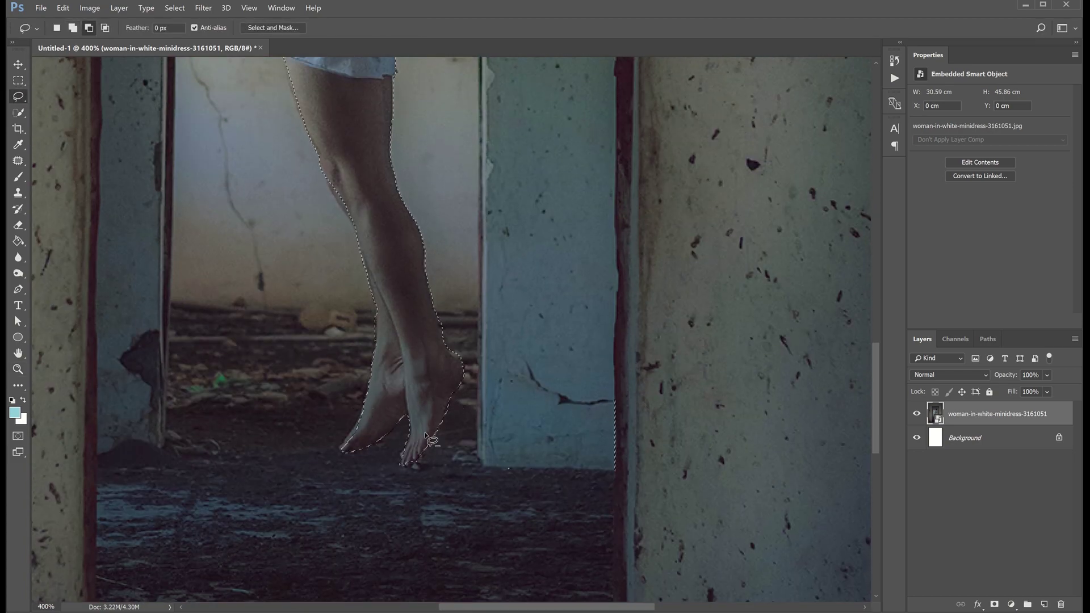
{"action": "left_click", "coordinate": [995, 605]}
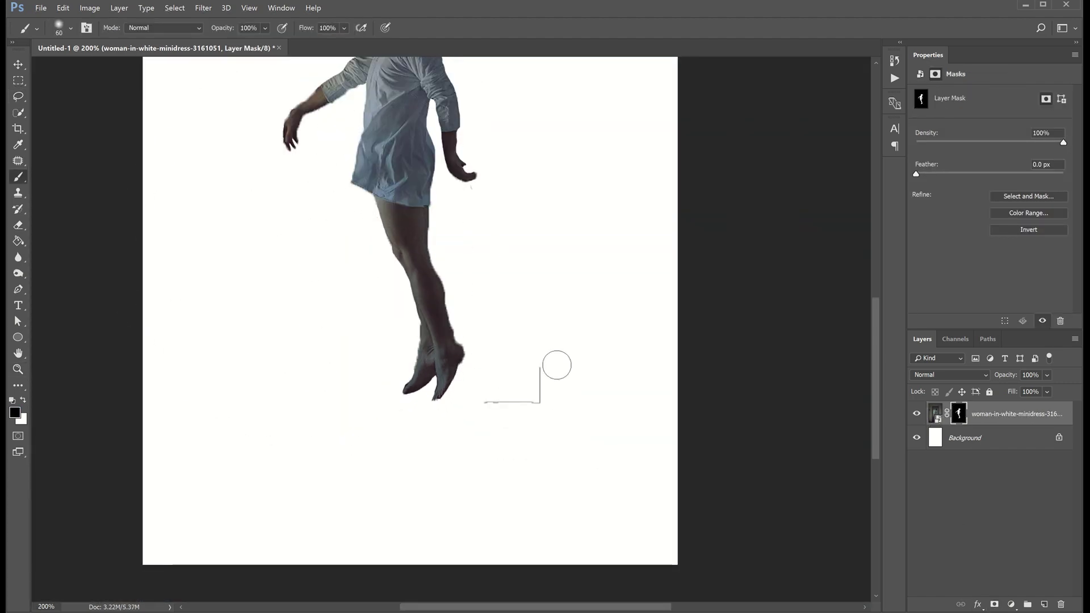
Paint the stray line below her feet out of the mask, then retarget the layer's image
{"action": "left_click_drag", "start_coordinate": [523, 409], "coordinate": [488, 405]}
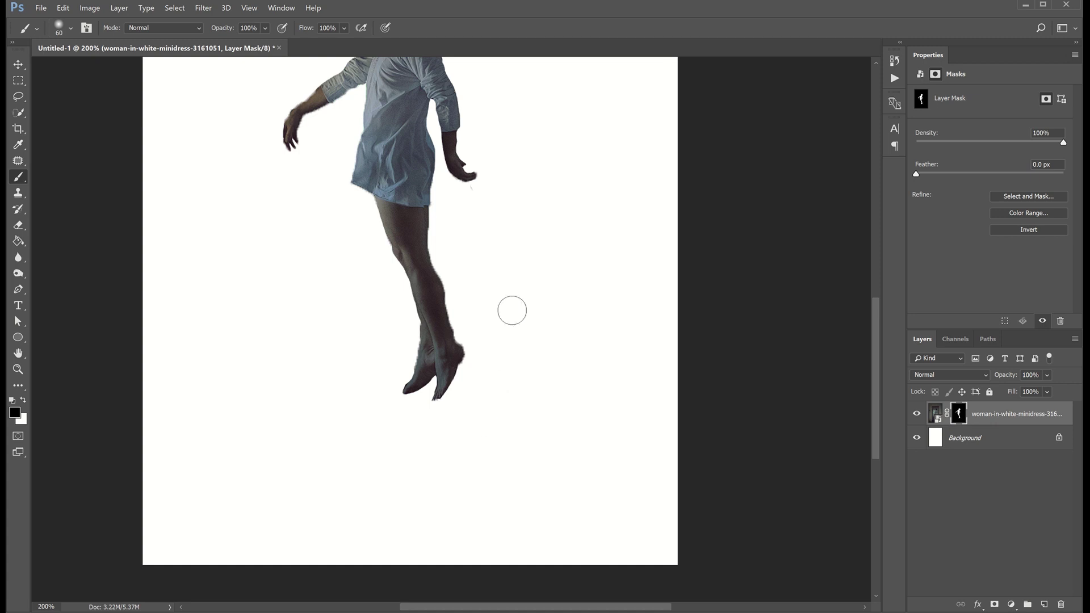
{"action": "left_click_drag", "start_coordinate": [502, 267], "coordinate": [506, 516]}
{"action": "key", "text": "z"}
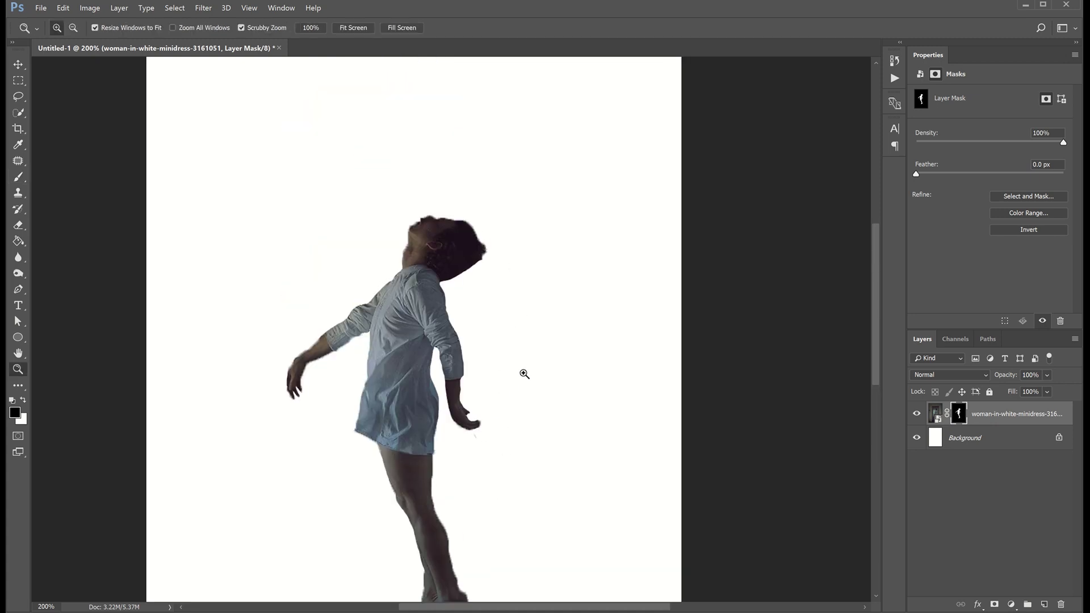
{"action": "left_click", "coordinate": [922, 414]}
{"action": "key", "text": "ctrl+m"}
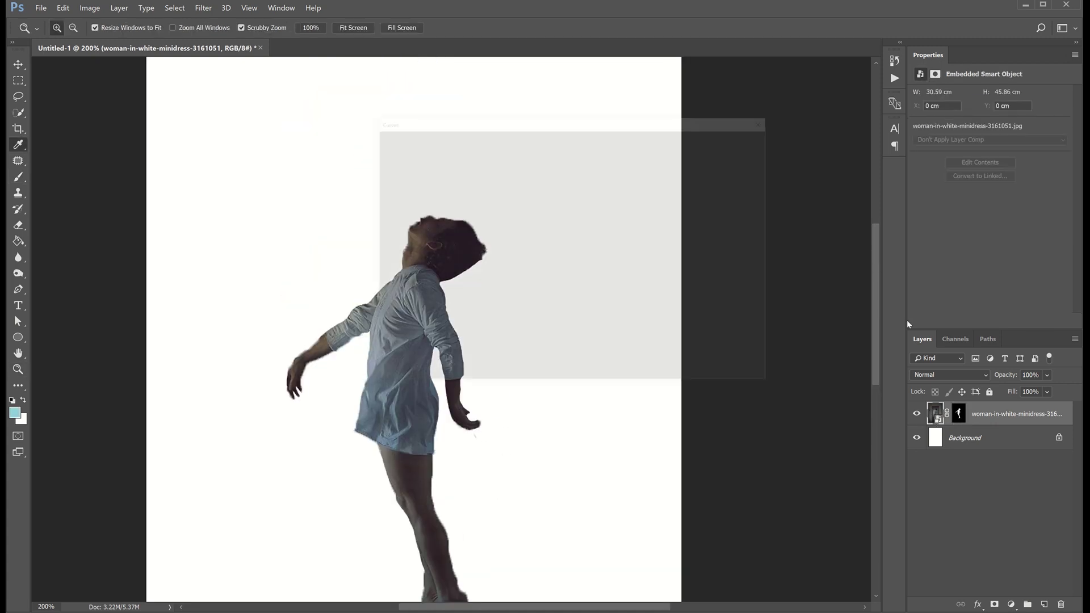
Brighten the woman by raising the Curves point from 173 to 244
{"action": "mouse_move", "coordinate": [564, 200]}
{"action": "left_mouse_down"}
{"action": "mouse_move", "coordinate": [555, 183]}
{"action": "mouse_move", "coordinate": [540, 183]}
{"action": "left_mouse_up"}
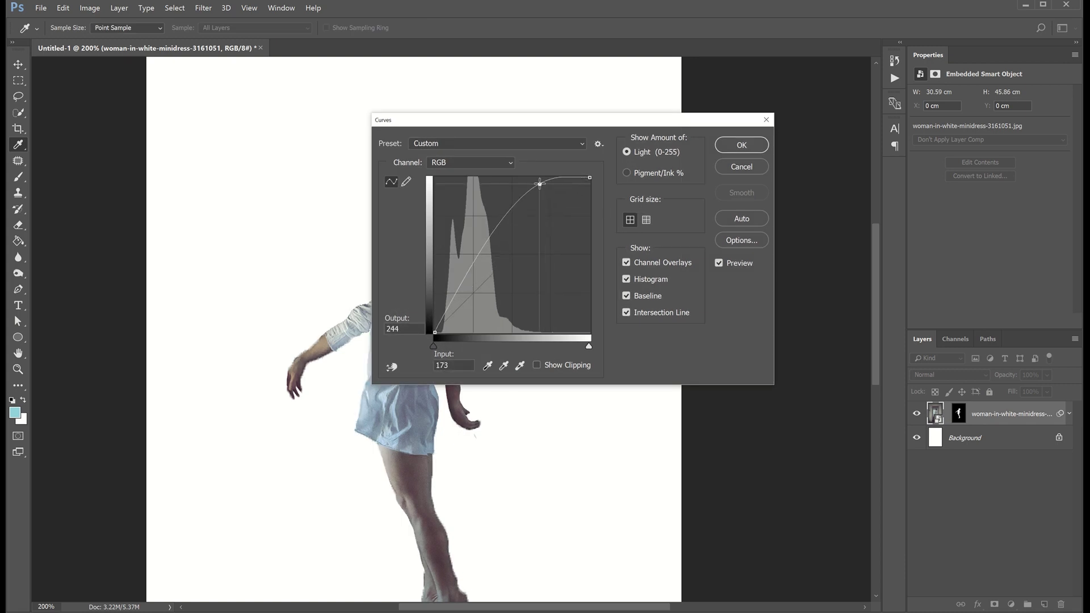
{"action": "left_click", "coordinate": [742, 146]}
{"action": "left_click_drag", "start_coordinate": [430, 409], "coordinate": [423, 308]}
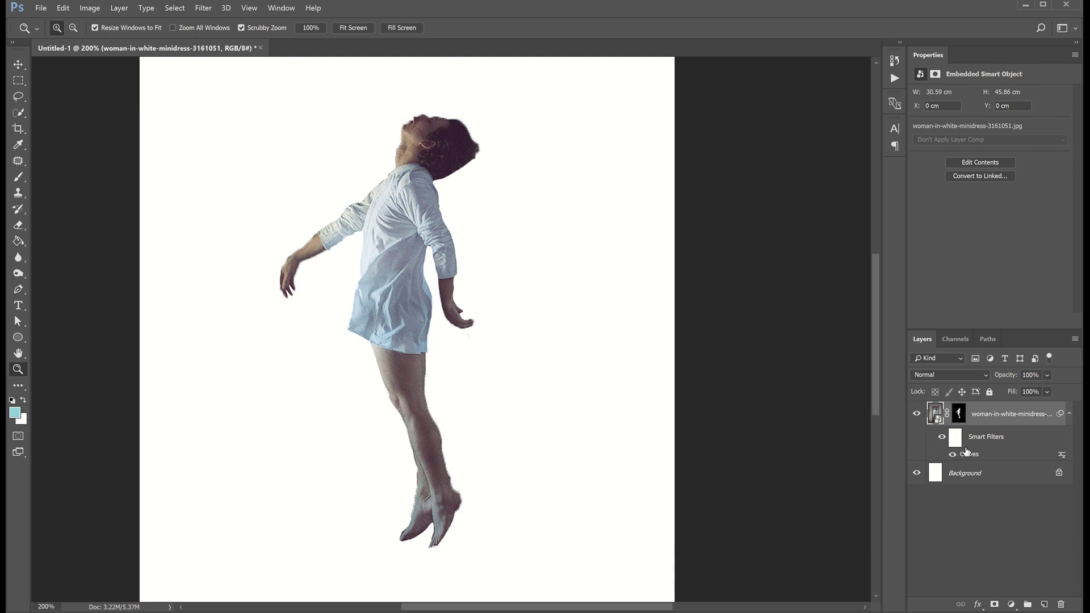
Feather the woman's layer mask by 0.9 px in Properties
{"action": "left_click", "coordinate": [959, 419]}
{"action": "left_click_drag", "start_coordinate": [920, 175], "coordinate": [923, 175]}
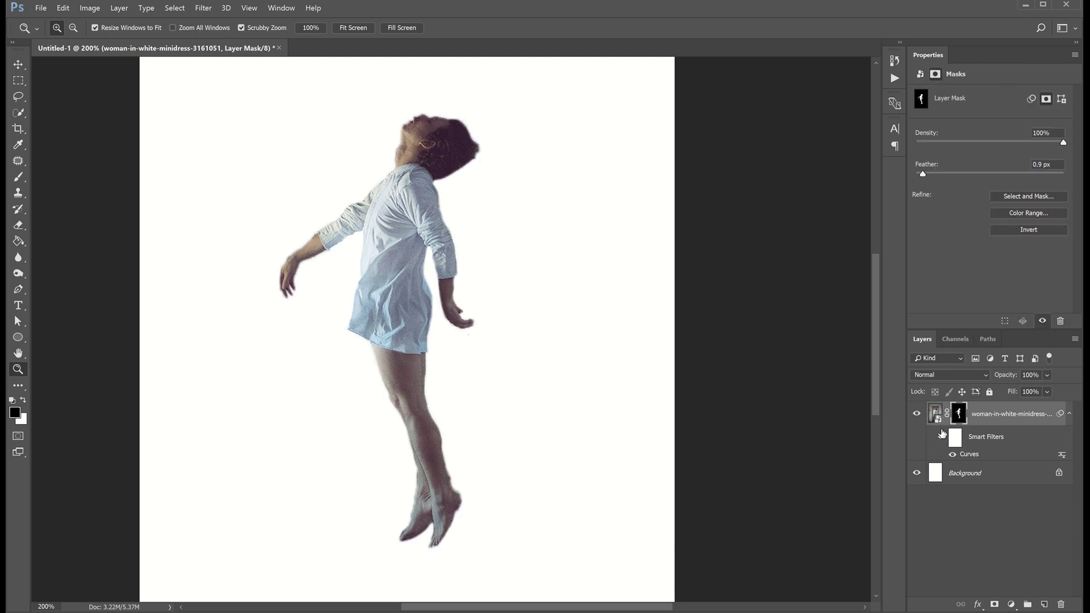
{"action": "left_click", "coordinate": [460, 506]}
Paint remaining stray bits out of the mask with a smaller brush
{"action": "key", "text": "b"}
{"action": "key", "text": "bracketleft"}
{"action": "key", "text": "bracketleft"}
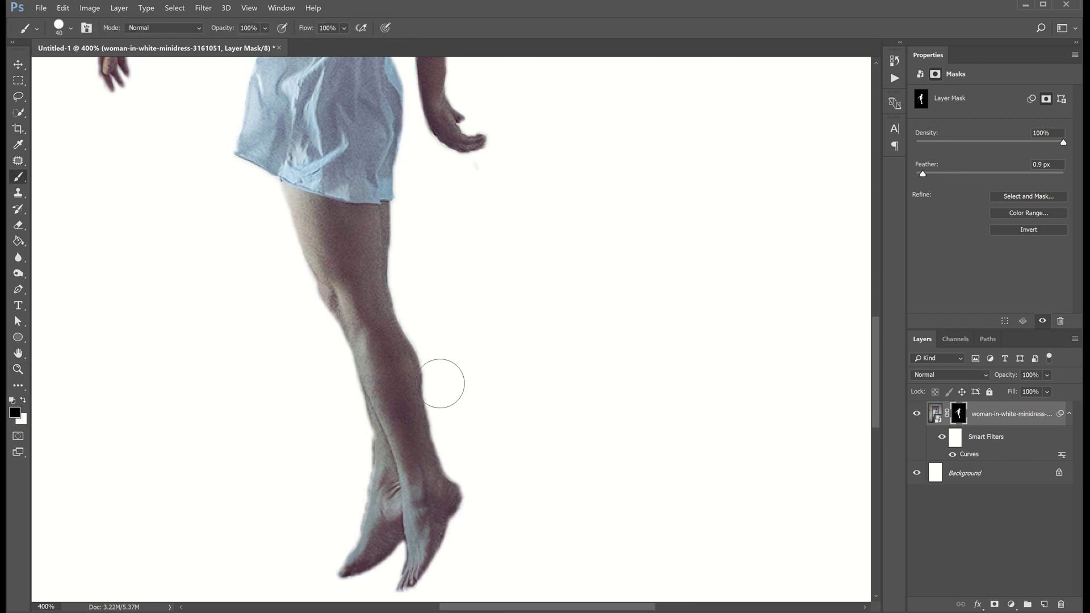
{"action": "scroll", "coordinate": [466, 397], "scroll_direction": "up", "scroll_amount": 5}
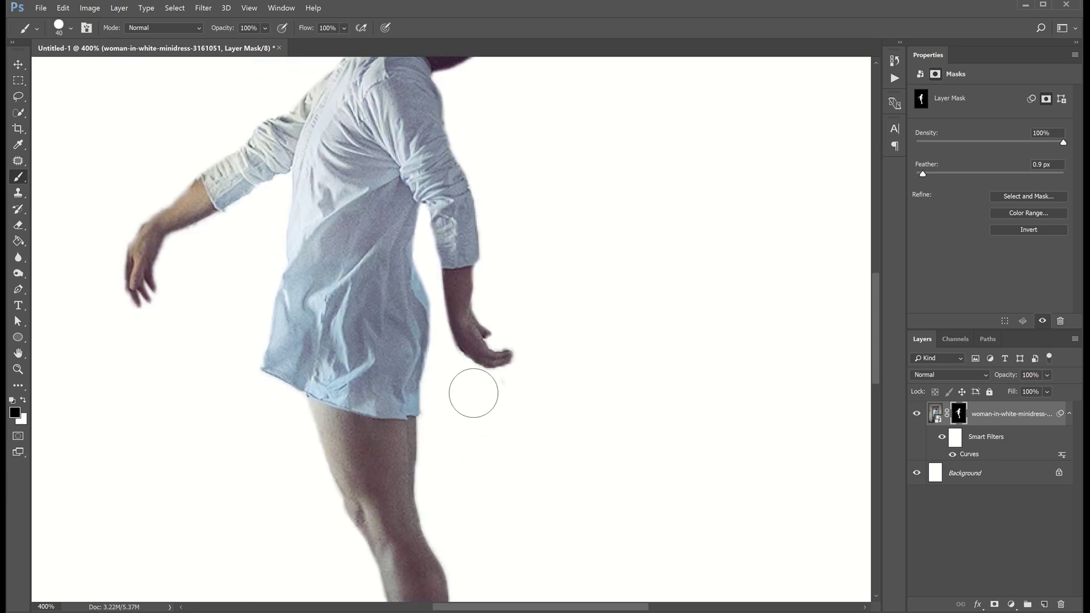
{"action": "left_click_drag", "start_coordinate": [539, 279], "coordinate": [545, 398]}
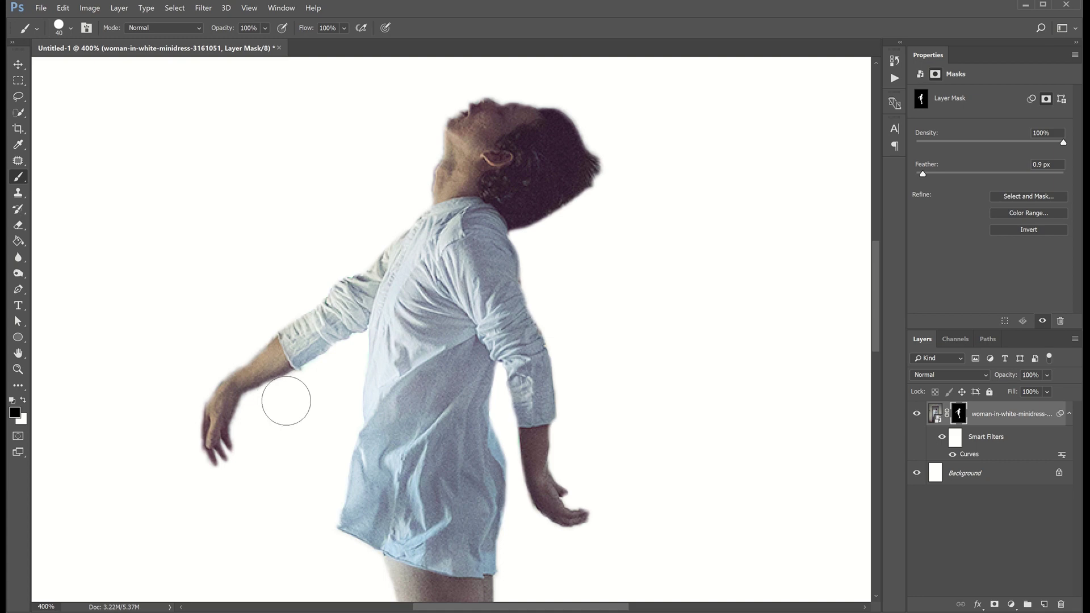
{"action": "scroll", "coordinate": [840, 329], "scroll_direction": "up", "scroll_amount": 2}
Brush the hair edges with Refine Edge Brush in Select and Mask for wispy strands
{"action": "left_click", "coordinate": [1050, 197]}
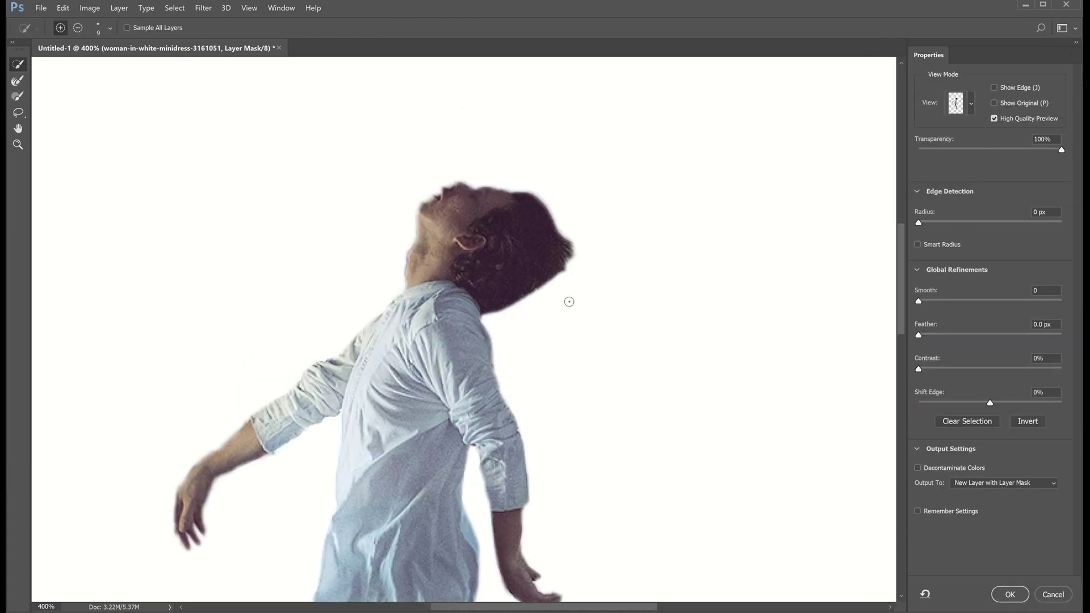
{"action": "left_click", "coordinate": [18, 80]}
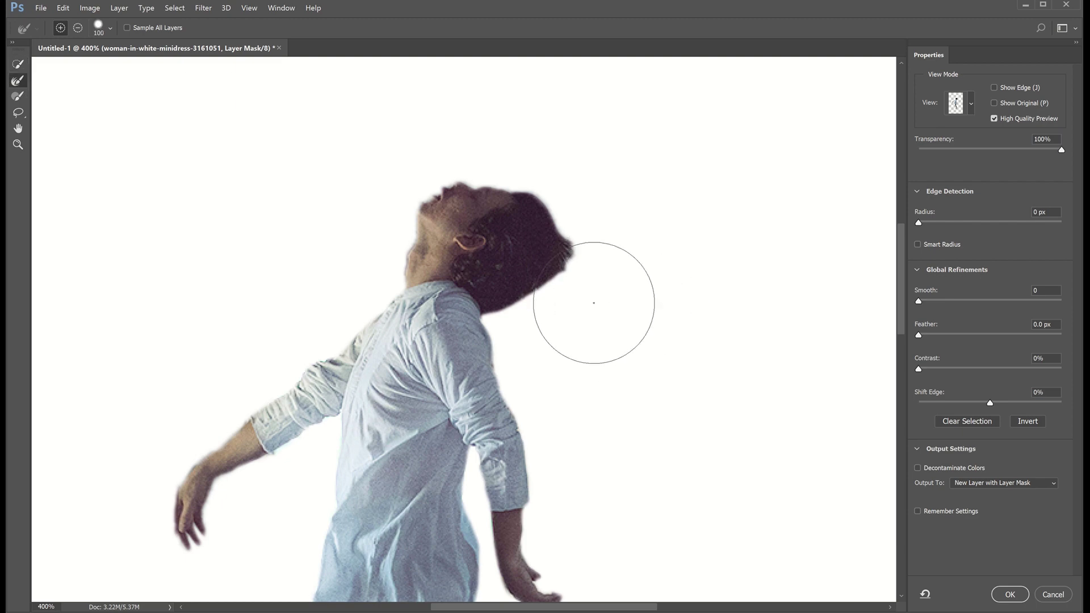
{"action": "mouse_move", "coordinate": [580, 279]}
{"action": "left_mouse_down"}
{"action": "mouse_move", "coordinate": [545, 312]}
{"action": "mouse_move", "coordinate": [615, 318]}
{"action": "left_mouse_up"}
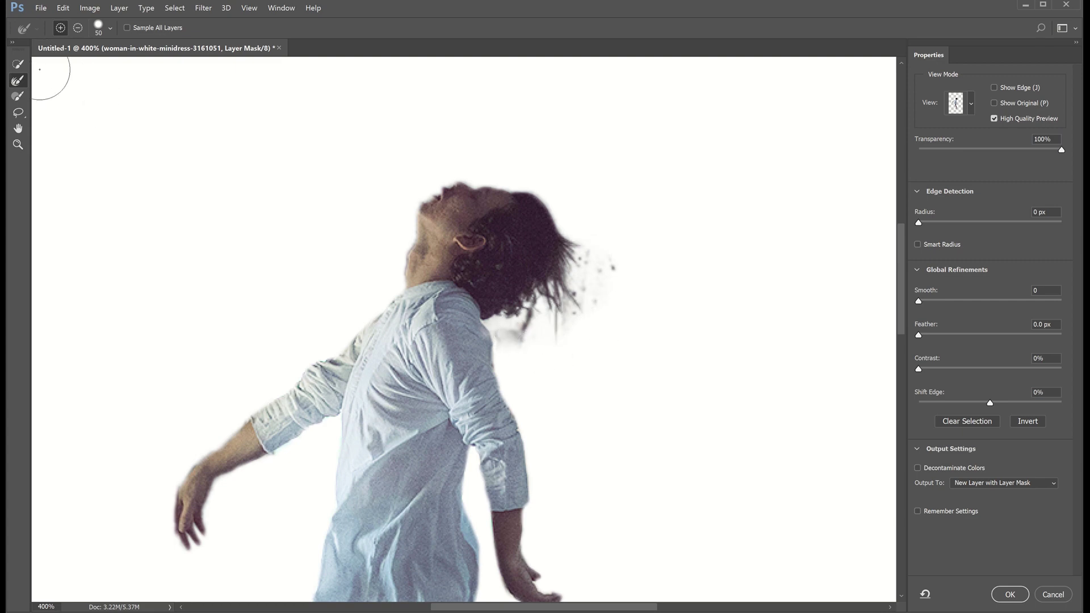
Subtract the grey smudge and specks near the head, then output a New Layer with Layer Mask
{"action": "left_click", "coordinate": [19, 67]}
{"action": "left_click", "coordinate": [519, 341], "text": "alt"}
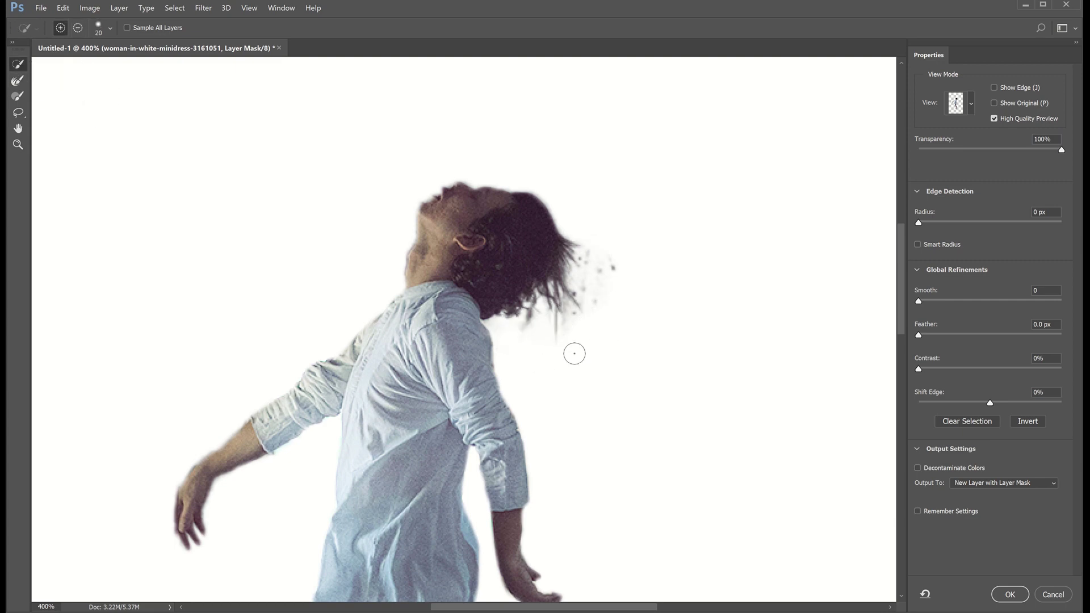
{"action": "left_click_drag", "start_coordinate": [611, 265], "coordinate": [587, 250]}
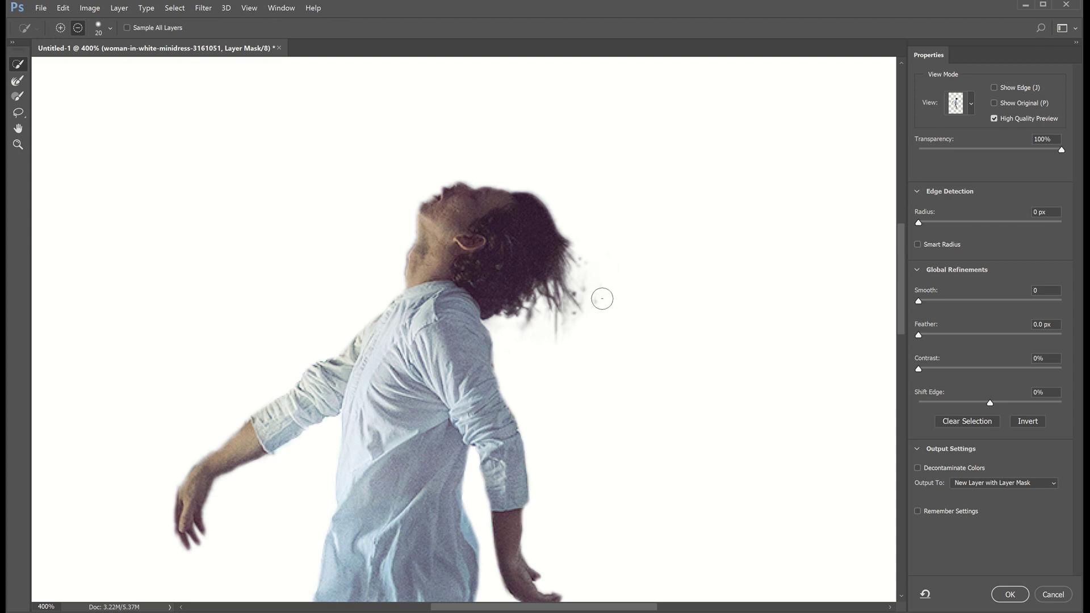
{"action": "left_click", "coordinate": [1010, 594]}
{"action": "key", "text": "z"}
{"action": "left_click", "coordinate": [580, 328], "text": "alt"}
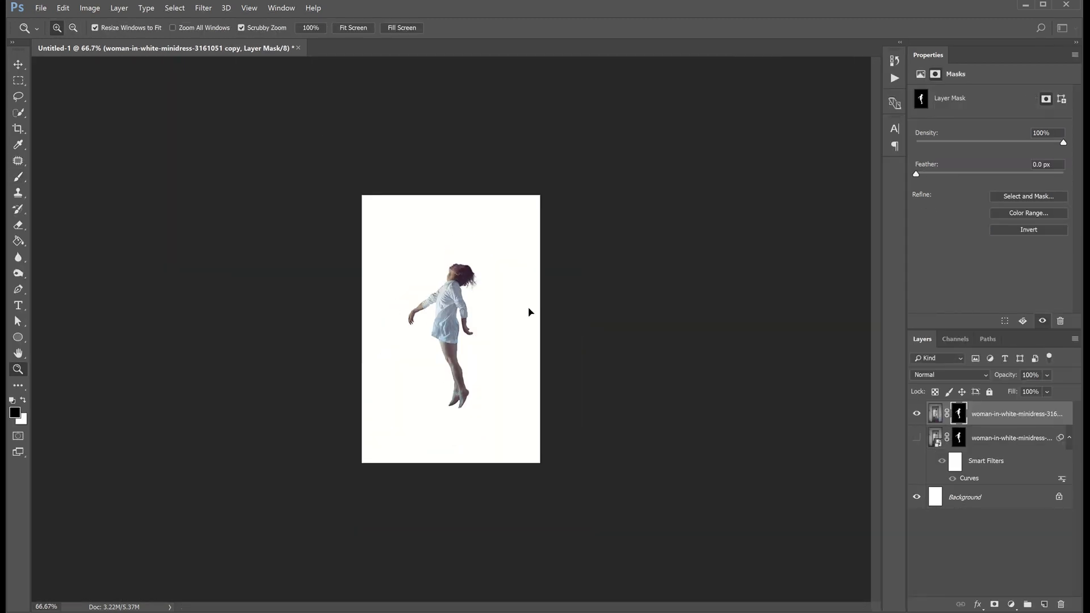
Resize the masked woman layer and commit the transform
{"action": "key", "text": "v"}
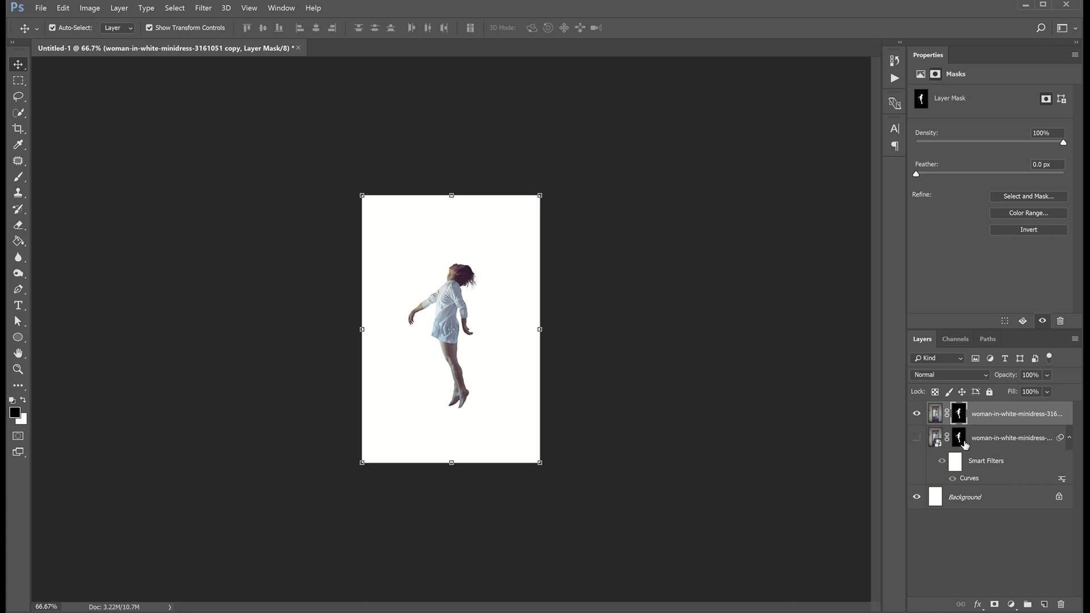
{"action": "left_click_drag", "start_coordinate": [541, 462], "coordinate": [539, 461]}
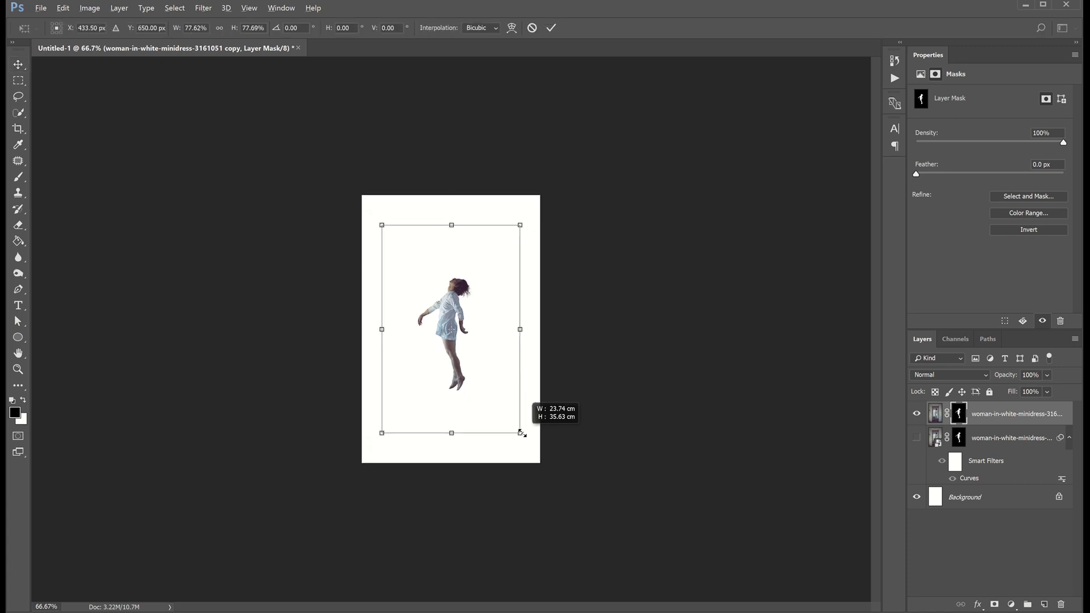
{"action": "key", "text": "Return"}
Paste the teal water image, rotate it -90° and scale it to about 84%
{"action": "key", "text": "ctrl+v"}
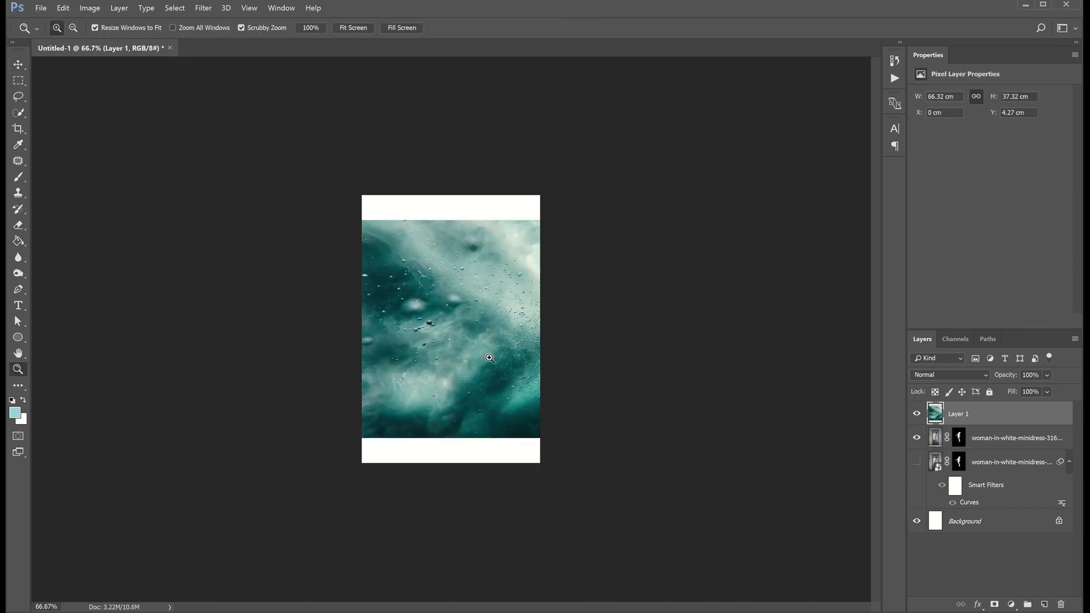
{"action": "mouse_move", "coordinate": [754, 447]}
{"action": "left_mouse_down"}
{"action": "mouse_move", "coordinate": [539, 267]}
{"action": "mouse_move", "coordinate": [445, 250]}
{"action": "left_mouse_up"}
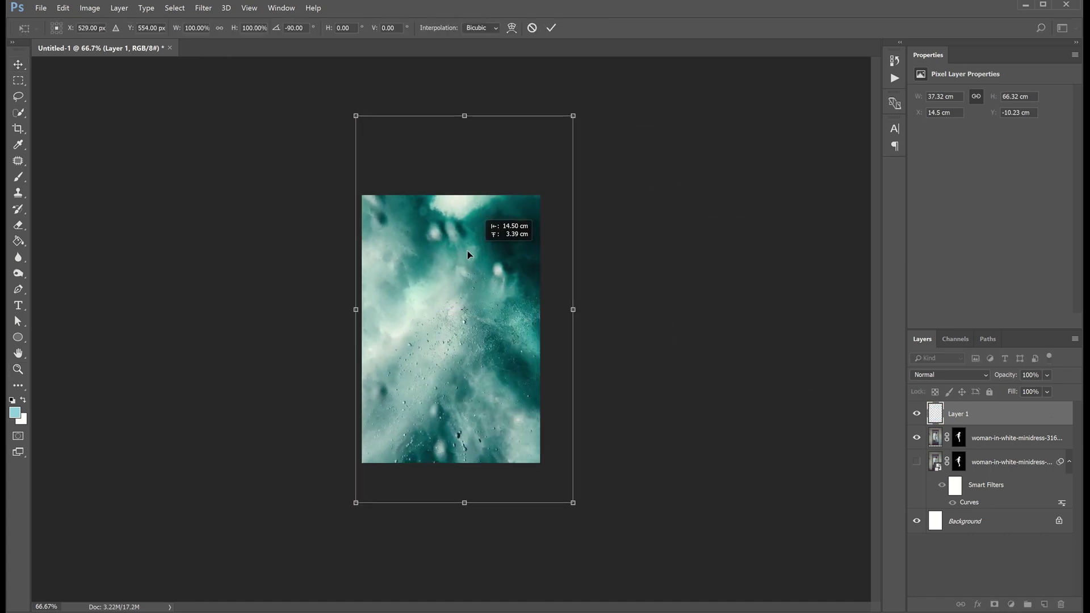
{"action": "left_click_drag", "start_coordinate": [570, 118], "coordinate": [552, 148]}
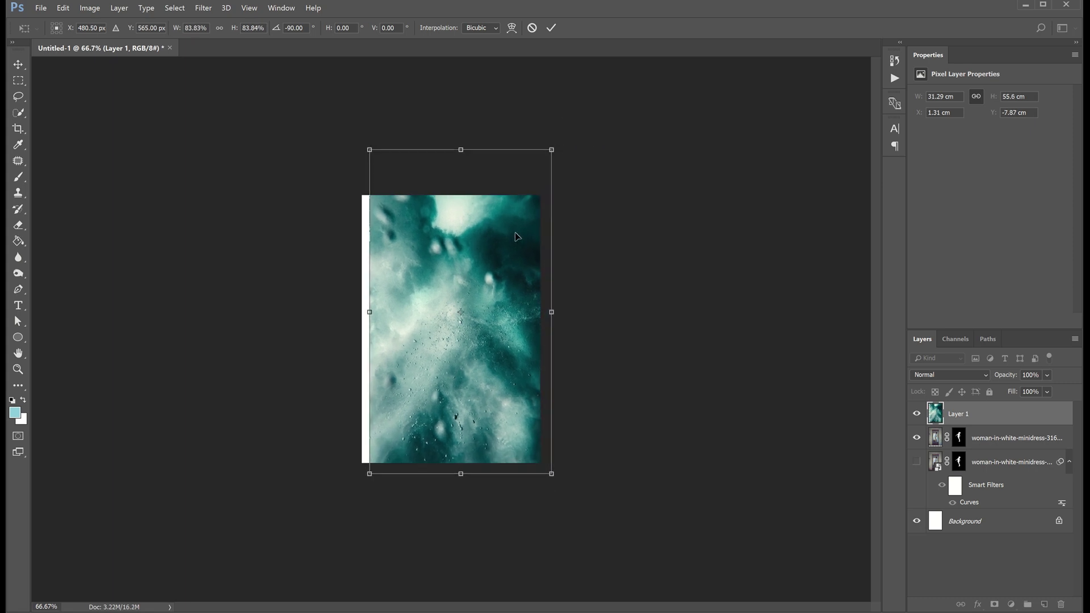
{"action": "left_click_drag", "start_coordinate": [517, 235], "coordinate": [511, 241]}
{"action": "key", "text": "Return"}
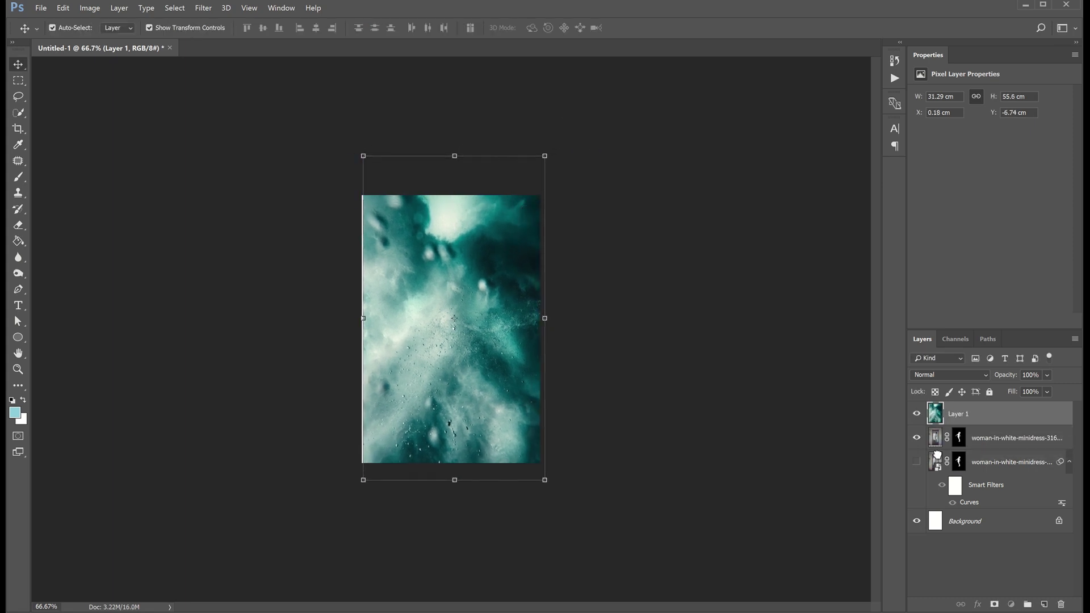
Move the water layer beneath the woman and nudge it into place on the canvas
{"action": "left_click_drag", "start_coordinate": [937, 454], "coordinate": [938, 449]}
{"action": "left_click_drag", "start_coordinate": [501, 267], "coordinate": [500, 300]}
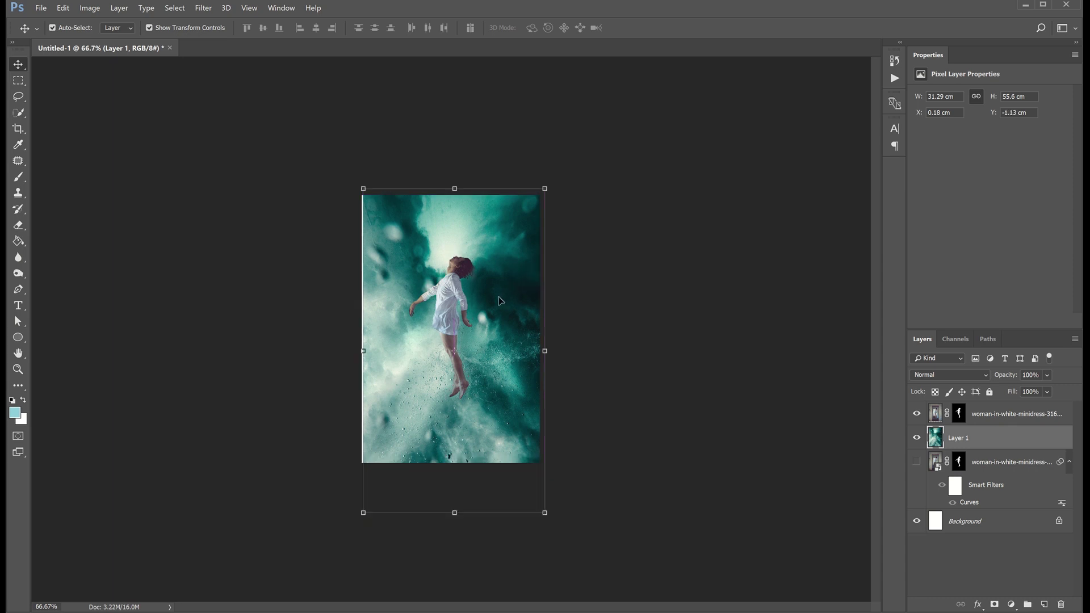
{"action": "key", "text": "z"}
{"action": "left_click", "coordinate": [491, 322]}
{"action": "key", "text": "v"}
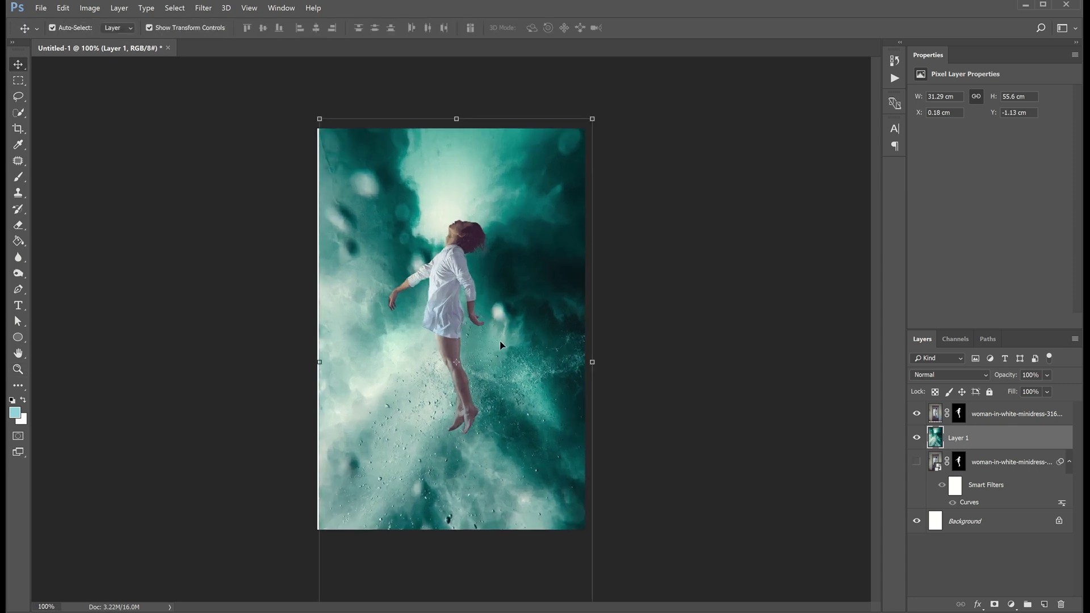
{"action": "key", "text": "Left"}
{"action": "key", "text": "Left"}
{"action": "key", "text": "Left"}
{"action": "key", "text": "Left"}
Align the water image and set its Hue/Saturation to Hue +12, Saturation -18, Lightness +22
{"action": "left_click_drag", "start_coordinate": [501, 345], "coordinate": [501, 345]}
{"action": "key", "text": "ctrl+u"}
{"action": "mouse_move", "coordinate": [750, 233]}
{"action": "left_mouse_down"}
{"action": "mouse_move", "coordinate": [721, 261]}
{"action": "mouse_move", "coordinate": [760, 291]}
{"action": "left_mouse_up"}
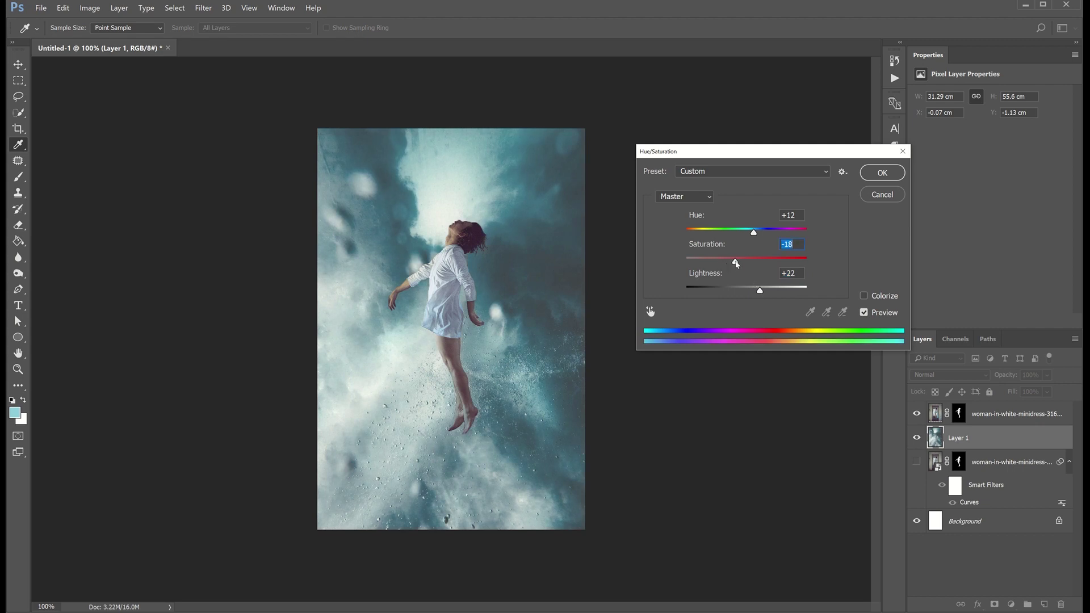
{"action": "key", "text": "Return"}
Grade the woman with Curves, raising RGB and lowering Blue slightly, then paste the mountain photo
{"action": "key", "text": "alt+bracketright"}
{"action": "key", "text": "ctrl+m"}
{"action": "left_click_drag", "start_coordinate": [774, 225], "coordinate": [771, 215]}
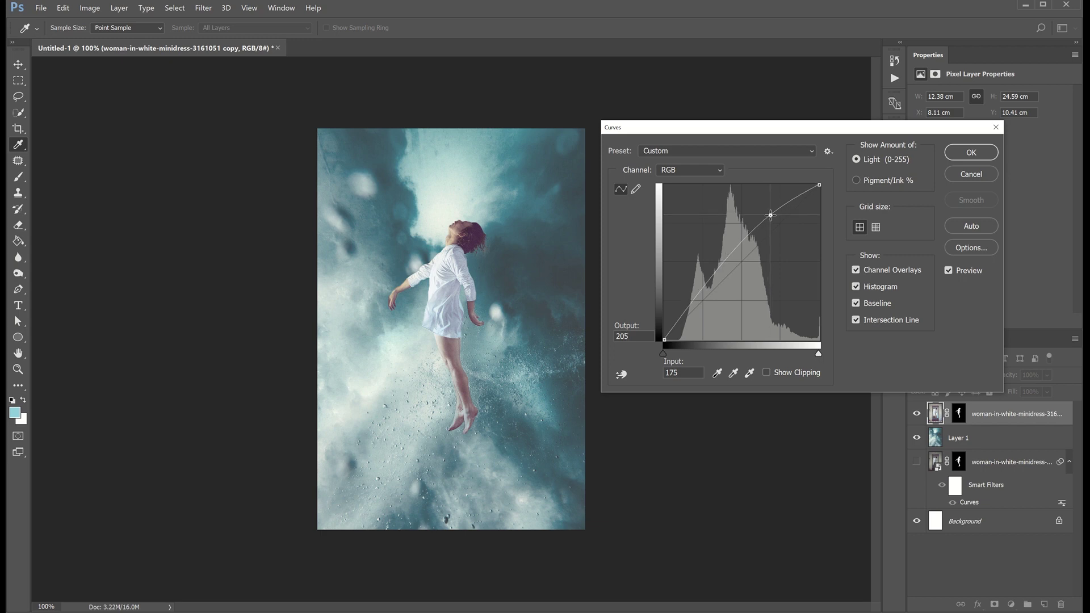
{"action": "left_click", "coordinate": [690, 170]}
{"action": "left_click", "coordinate": [676, 211]}
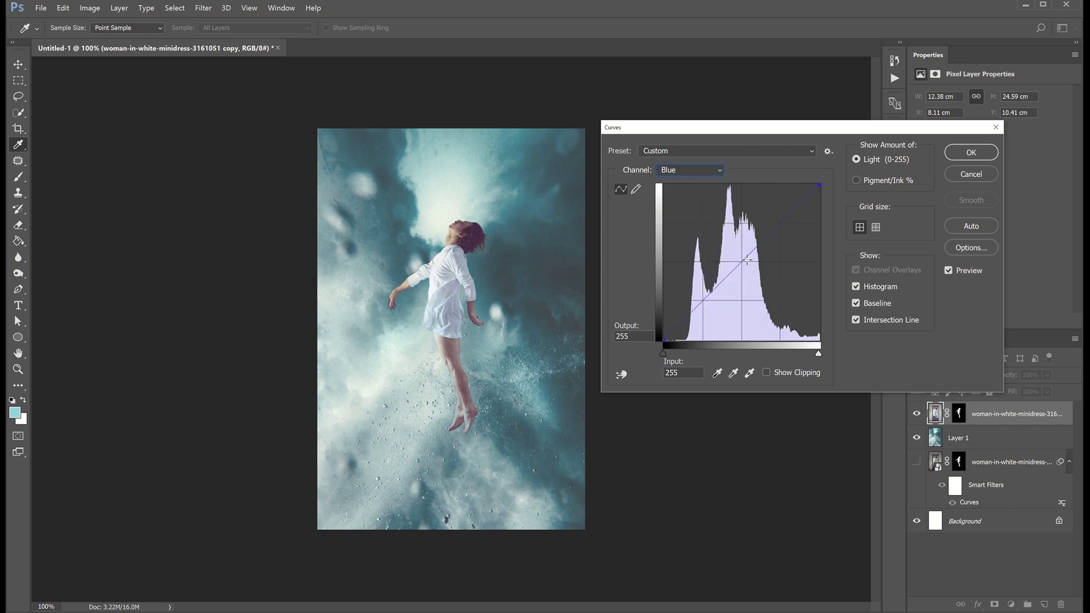
{"action": "left_click_drag", "start_coordinate": [745, 263], "coordinate": [746, 264]}
{"action": "key", "text": "Return"}
{"action": "key", "text": "v"}
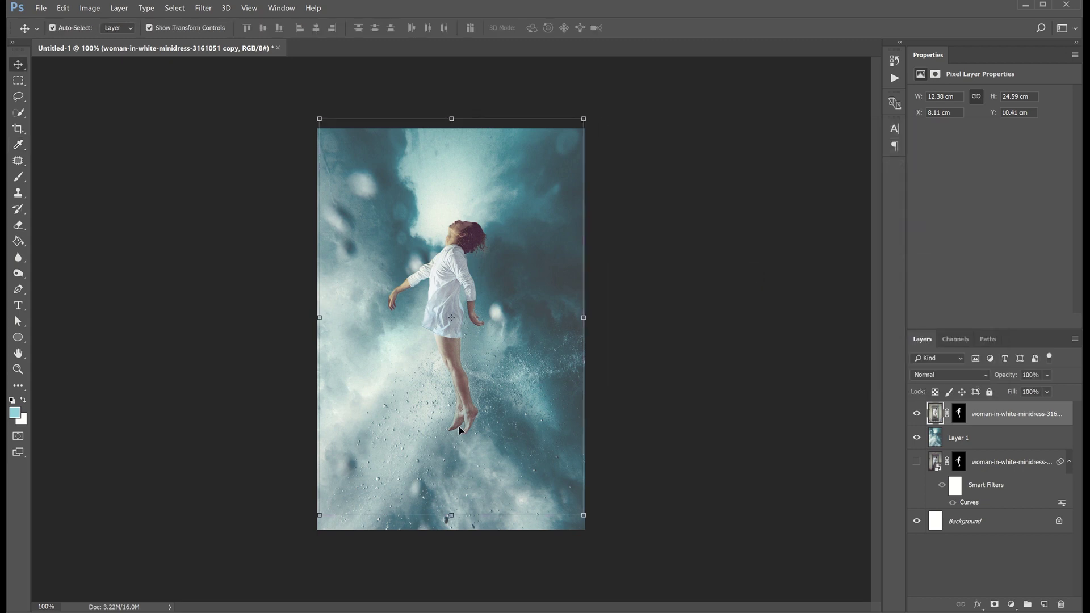
{"action": "key", "text": "ctrl+v"}
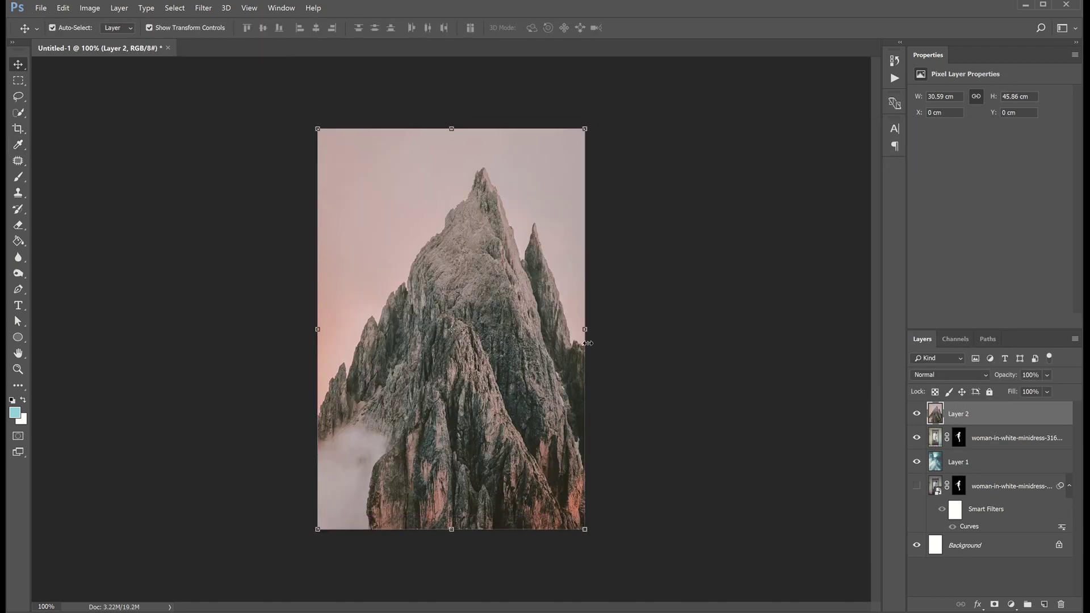
Move the mountain layer beneath the woman and scale it to about 80% under her feet
{"action": "left_click_drag", "start_coordinate": [929, 421], "coordinate": [931, 450]}
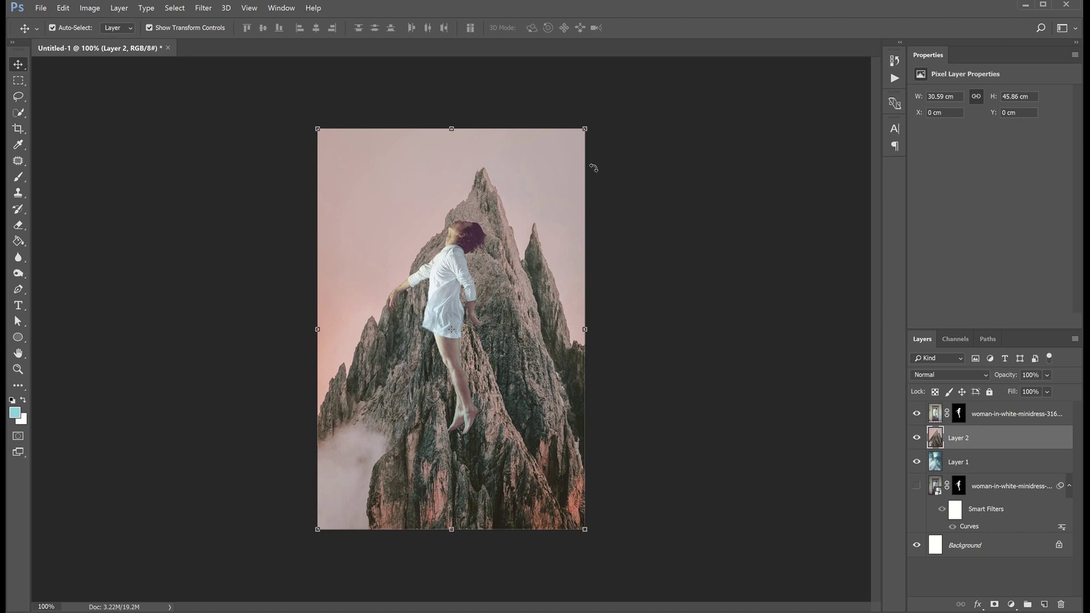
{"action": "left_click_drag", "start_coordinate": [588, 126], "coordinate": [487, 273]}
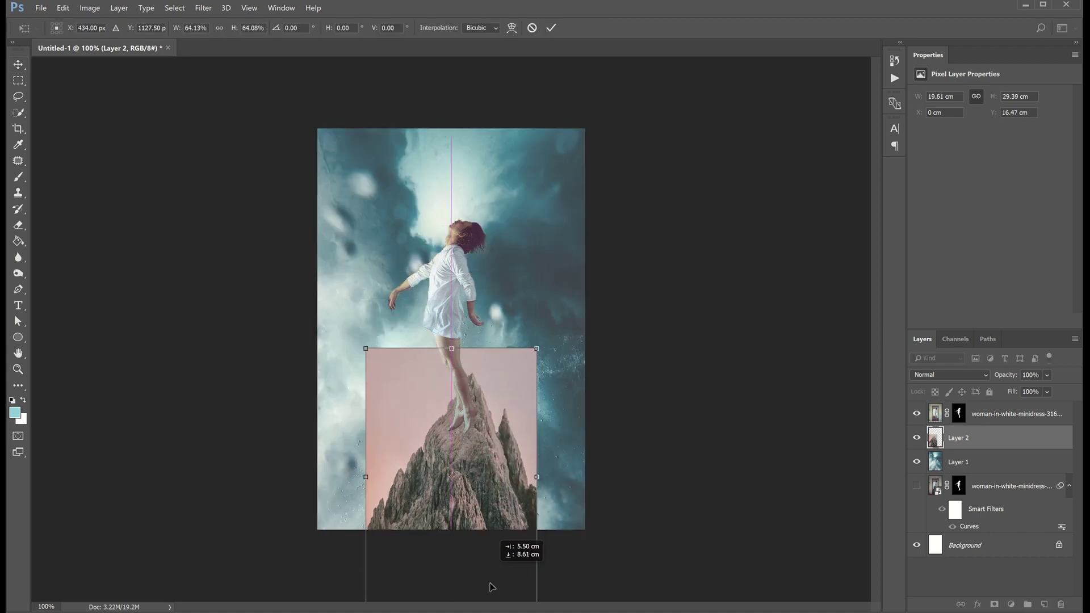
{"action": "left_click_drag", "start_coordinate": [448, 502], "coordinate": [489, 608]}
{"action": "left_click_drag", "start_coordinate": [476, 493], "coordinate": [478, 489]}
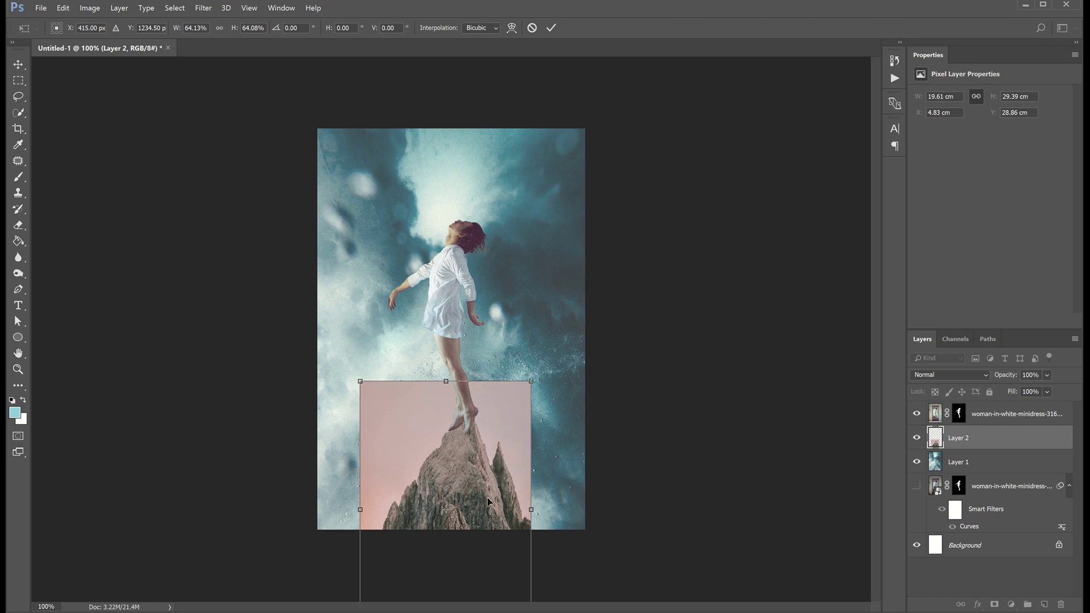
{"action": "left_click_drag", "start_coordinate": [530, 384], "coordinate": [543, 345]}
{"action": "key", "text": "Return"}
Trace a closed Pen path around the mountain peak at 200% zoom
{"action": "key", "text": "z"}
{"action": "left_click", "coordinate": [452, 453]}
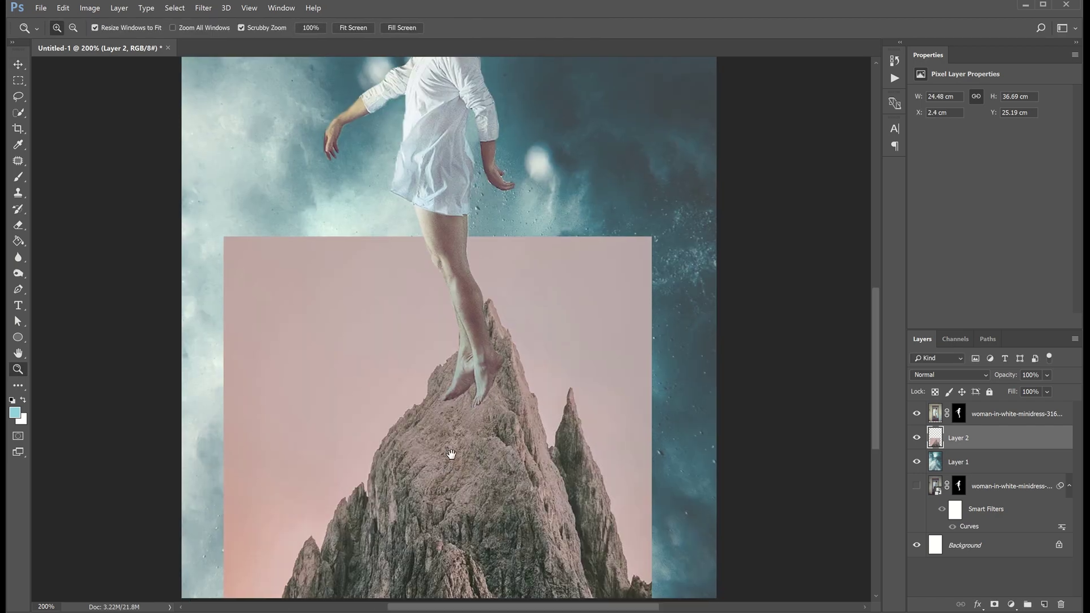
{"action": "left_click_drag", "start_coordinate": [451, 454], "coordinate": [448, 261]}
{"action": "key", "text": "p"}
{"action": "left_click", "coordinate": [286, 415]}
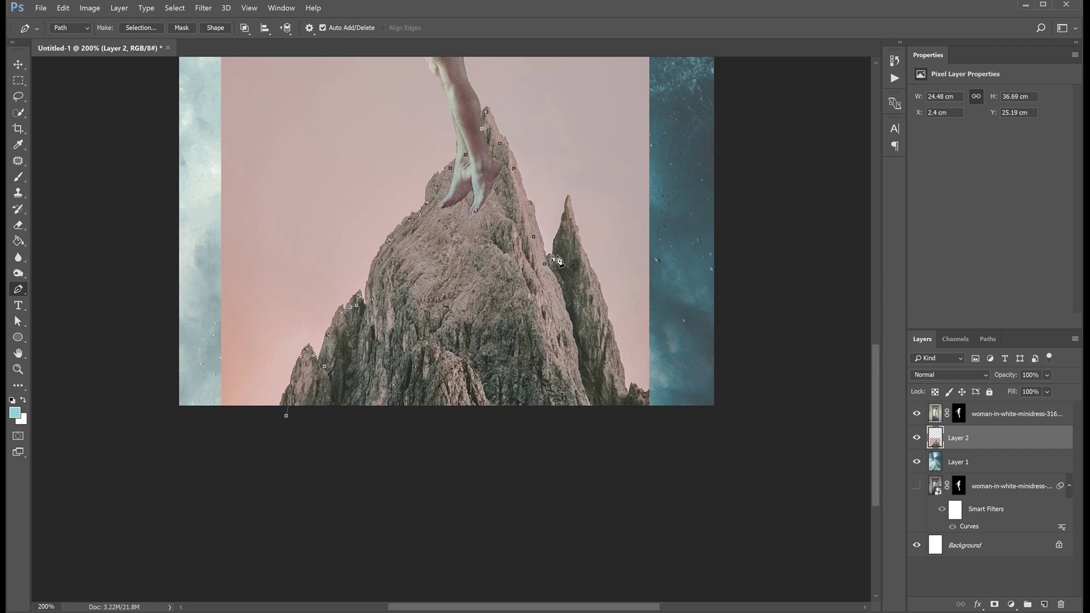
{"action": "left_click", "coordinate": [287, 417]}
Turn the peak path into a selection and add a layer mask hiding the pink sky
{"action": "right_click", "coordinate": [396, 395]}
{"action": "left_click", "coordinate": [427, 434]}
{"action": "key", "text": "Return"}
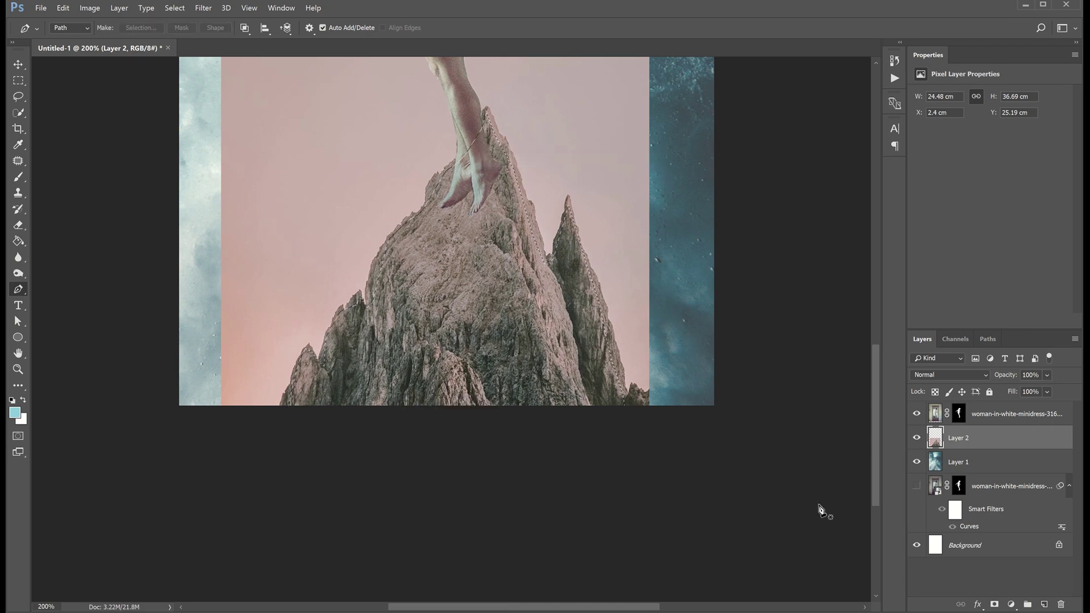
{"action": "left_click", "coordinate": [994, 604]}
{"action": "key", "text": "z"}
{"action": "left_click", "coordinate": [579, 313], "text": "alt"}
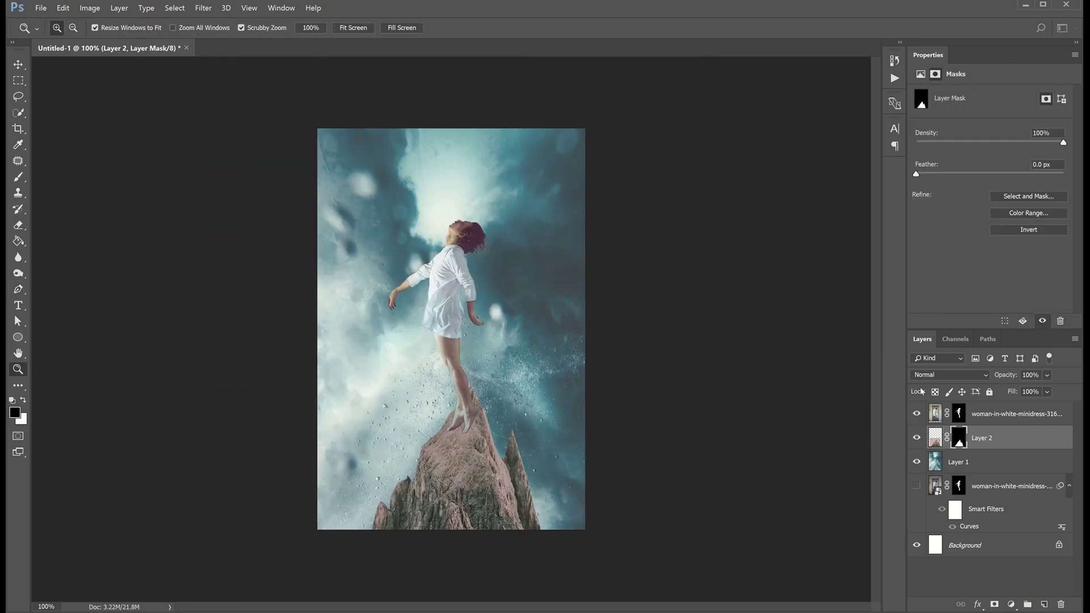
Smooth the mountain mask to 26 in Select and Mask, outputting a masked copy layer
{"action": "left_click", "coordinate": [1029, 196]}
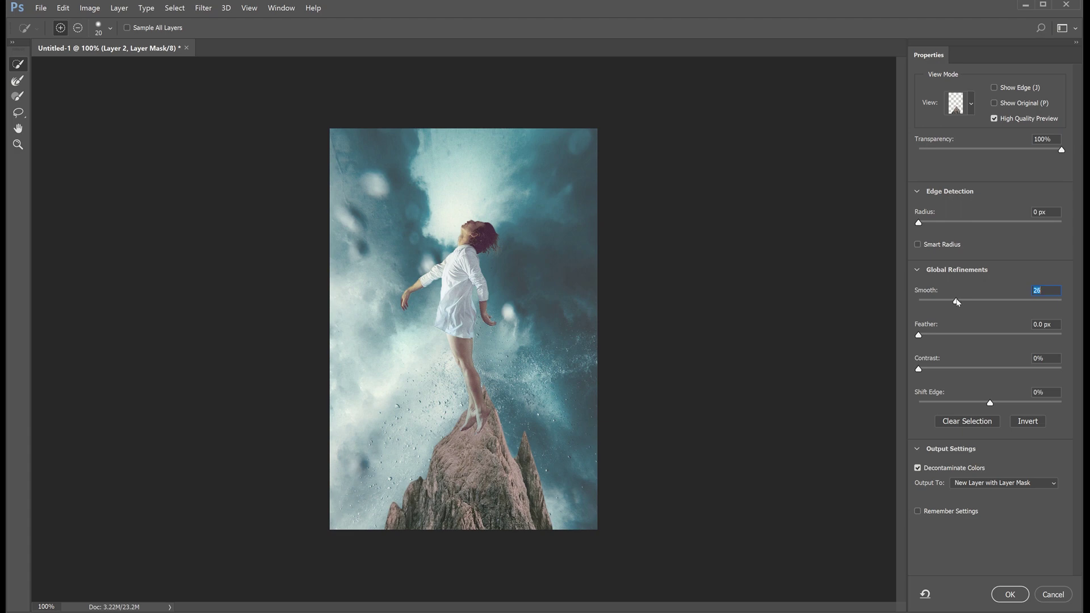
{"action": "left_click", "coordinate": [1011, 595]}
{"action": "key", "text": "ctrl+minus"}
{"action": "key", "text": "ctrl+t"}
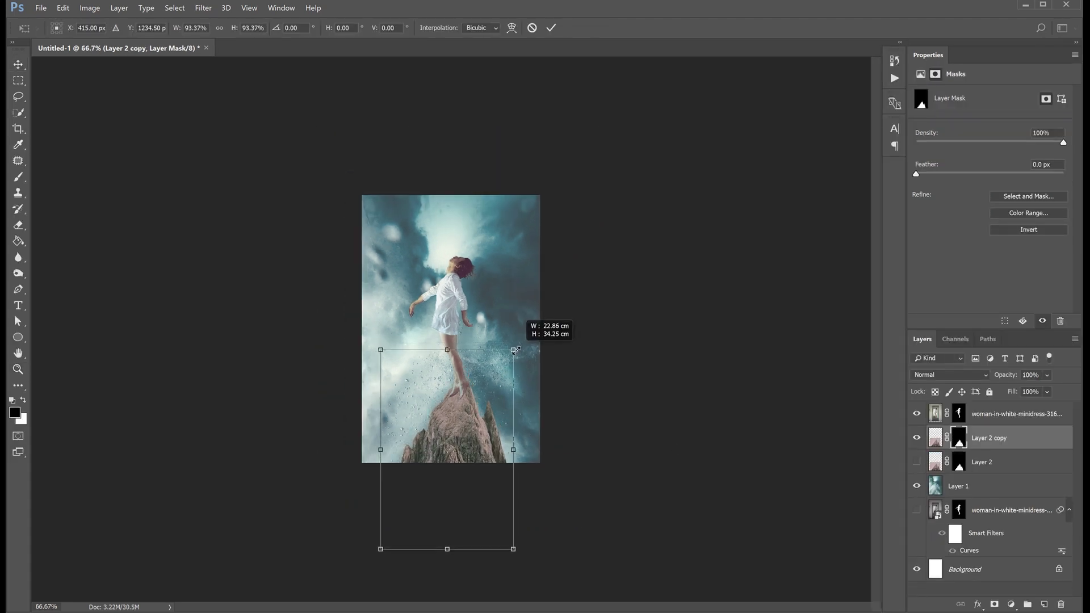
{"action": "key", "text": "Return"}
Drag the woman layer upward so she hovers above the mountain peak
{"action": "left_click", "coordinate": [458, 327]}
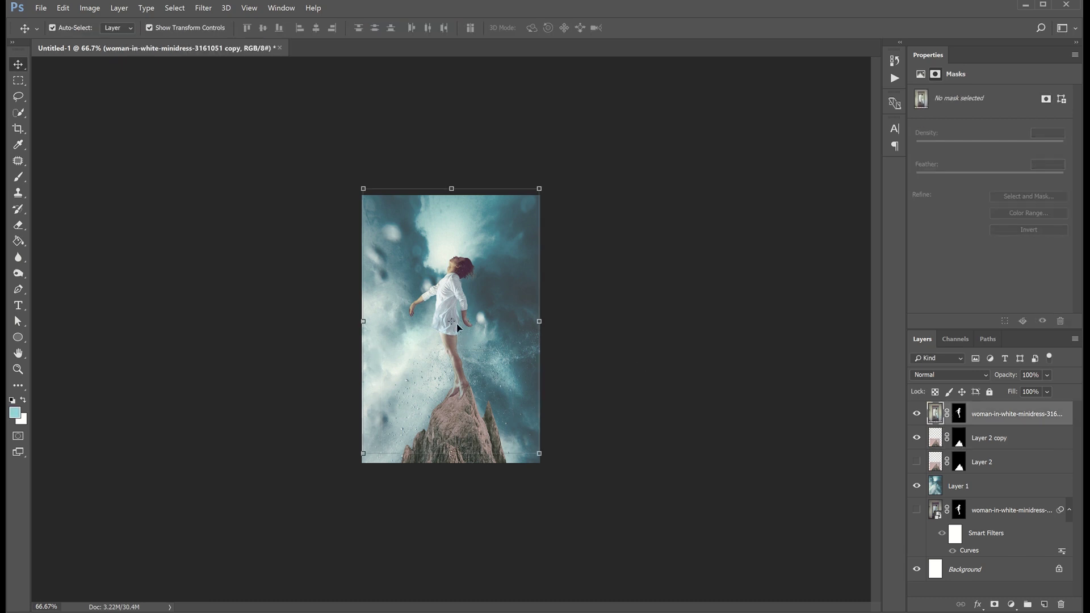
{"action": "left_click_drag", "start_coordinate": [454, 308], "coordinate": [459, 278]}
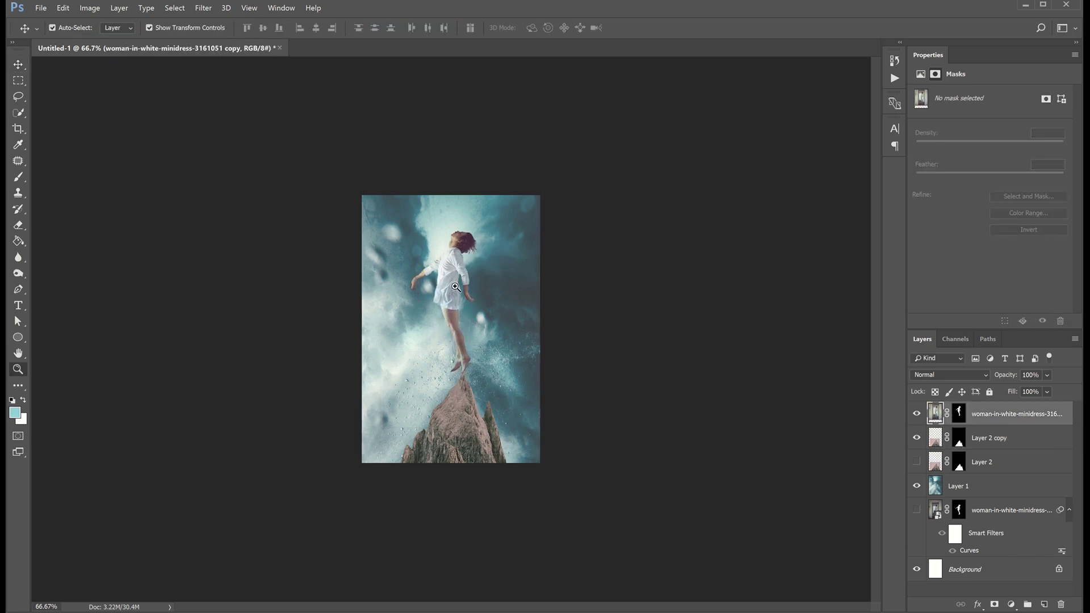
{"action": "key", "text": "z"}
{"action": "left_click", "coordinate": [455, 287]}
{"action": "key", "text": "v"}
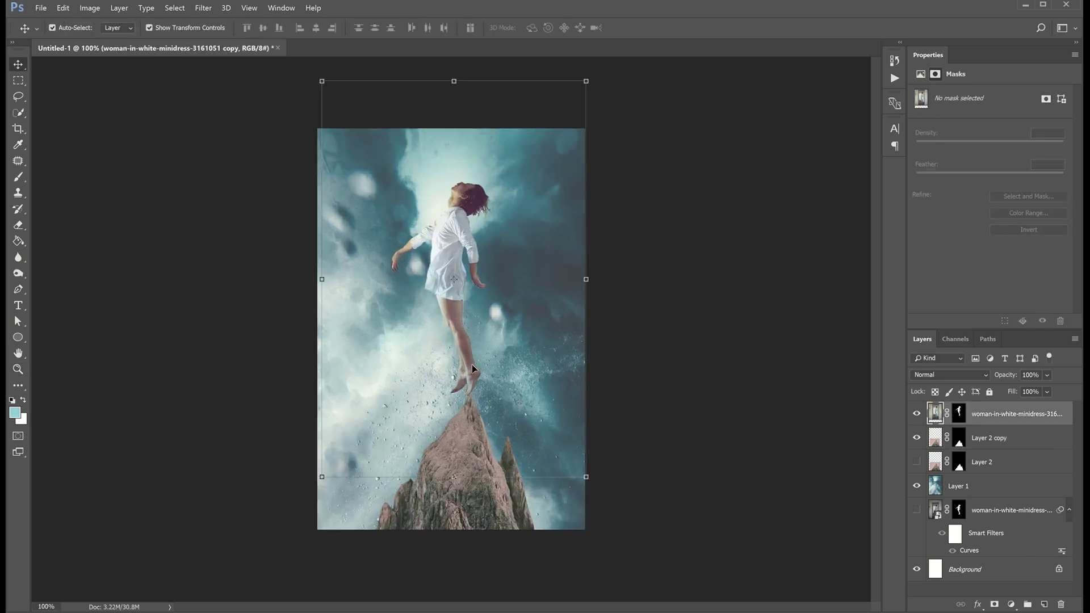
{"action": "key", "text": "z"}
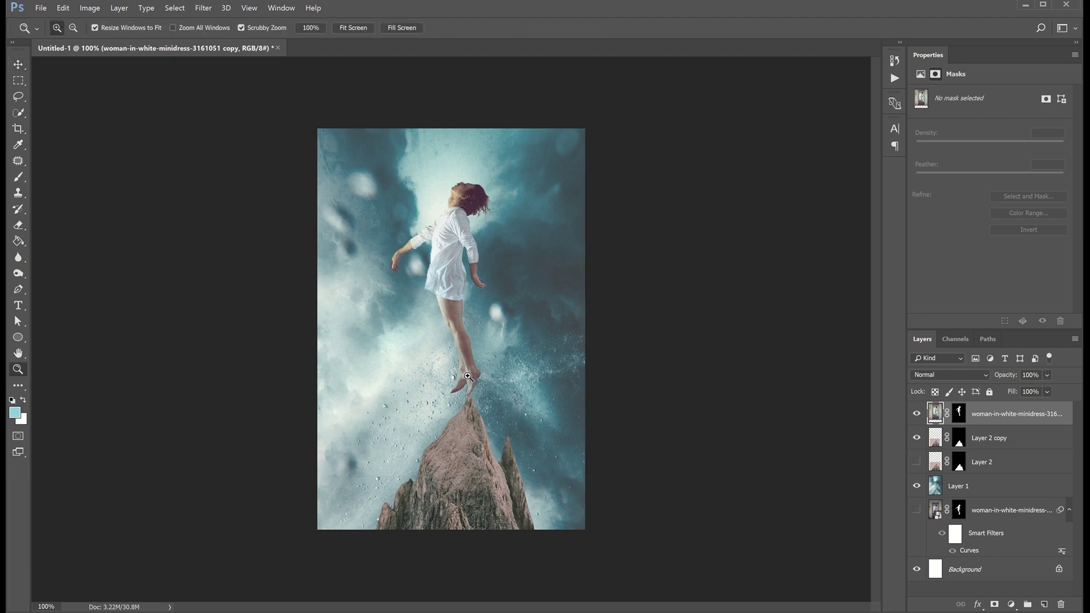
{"action": "double_click", "coordinate": [479, 392]}
Trace the lower legs with a Pen path, make it a selection, and copy it to a layer
{"action": "key", "text": "p"}
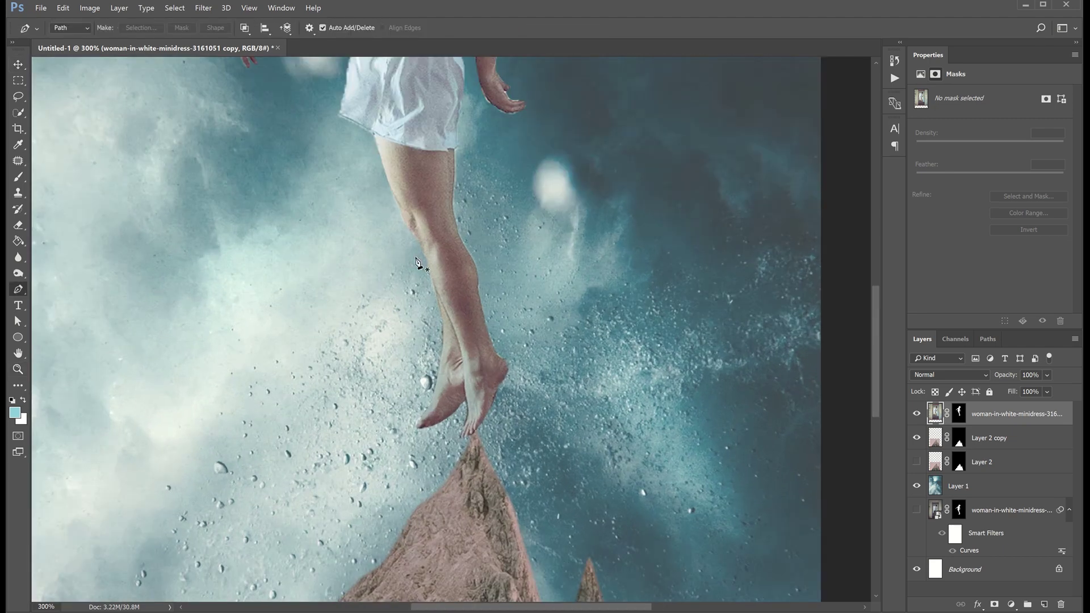
{"action": "left_click", "coordinate": [419, 253]}
{"action": "left_click", "coordinate": [421, 256]}
{"action": "right_click", "coordinate": [453, 270]}
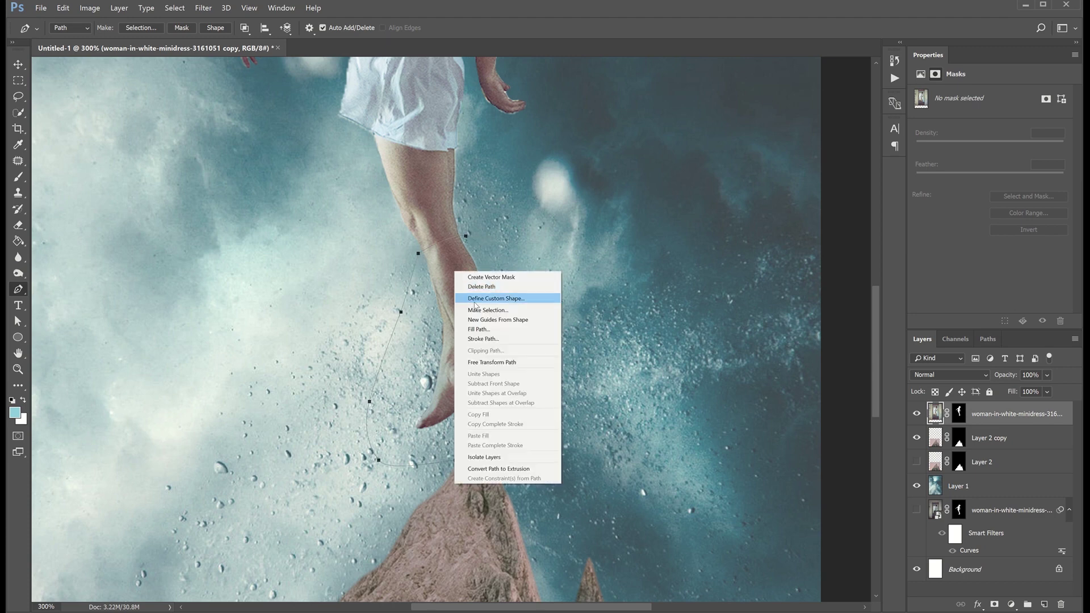
{"action": "left_click", "coordinate": [481, 311]}
{"action": "key", "text": "Return"}
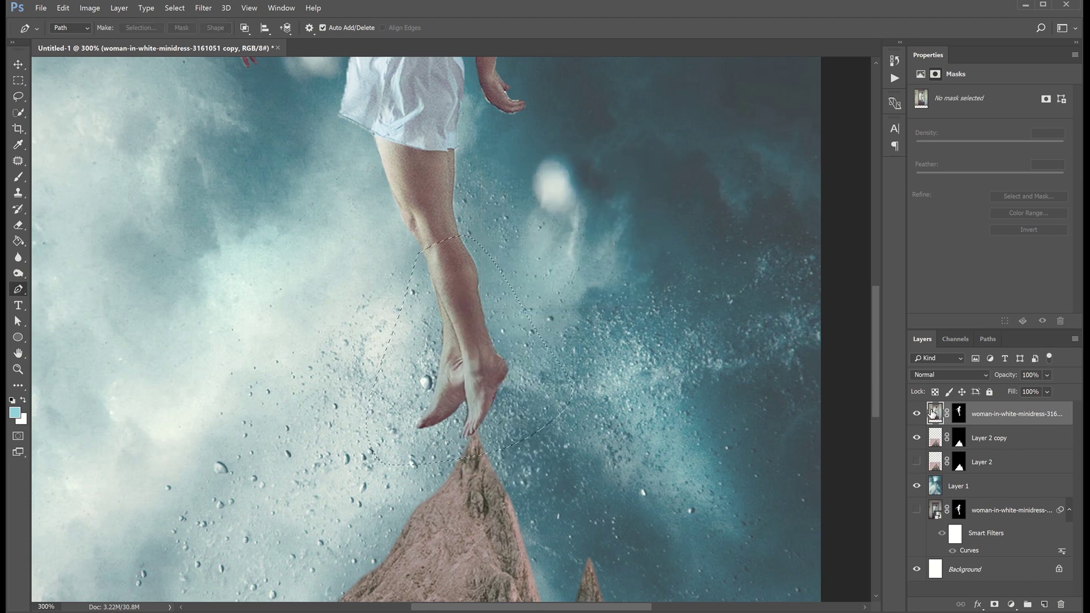
{"action": "key", "text": "ctrl+j"}
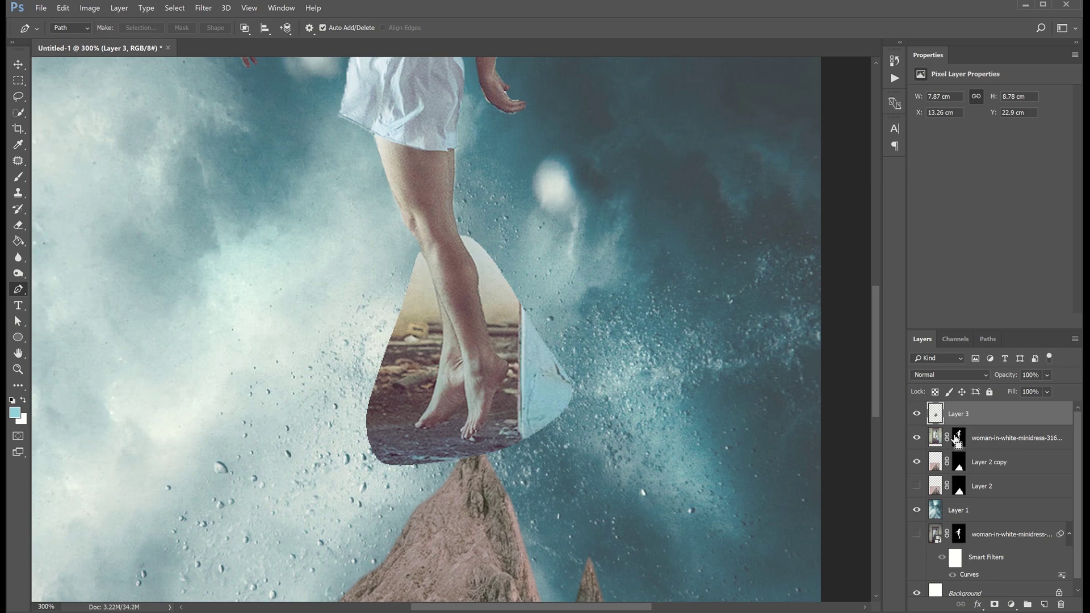
Copy the masked legs onto Layer 4, delete the unwanted Layer 3, and load Layer 4 as a selection
{"action": "left_click", "coordinate": [956, 437], "text": "ctrl"}
{"action": "key", "text": "ctrl+j"}
{"action": "key", "text": "Delete"}
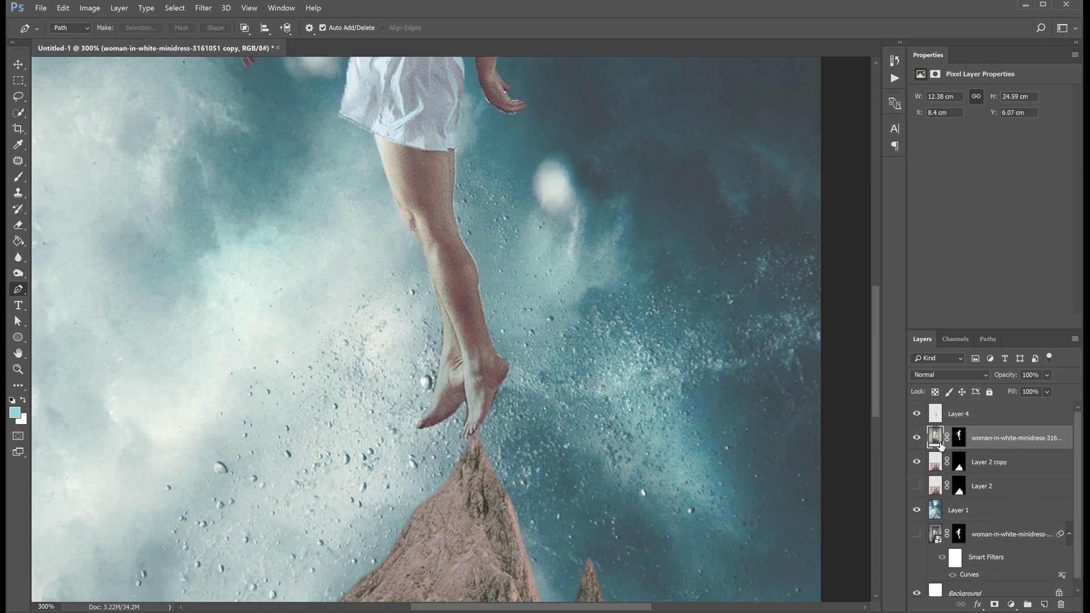
{"action": "left_click", "coordinate": [935, 417], "text": "ctrl"}
Paint the legs out of the woman's mask in black at brush size 200, then show Layer 4
{"action": "left_click", "coordinate": [959, 436]}
{"action": "key", "text": "d"}
{"action": "key", "text": "b"}
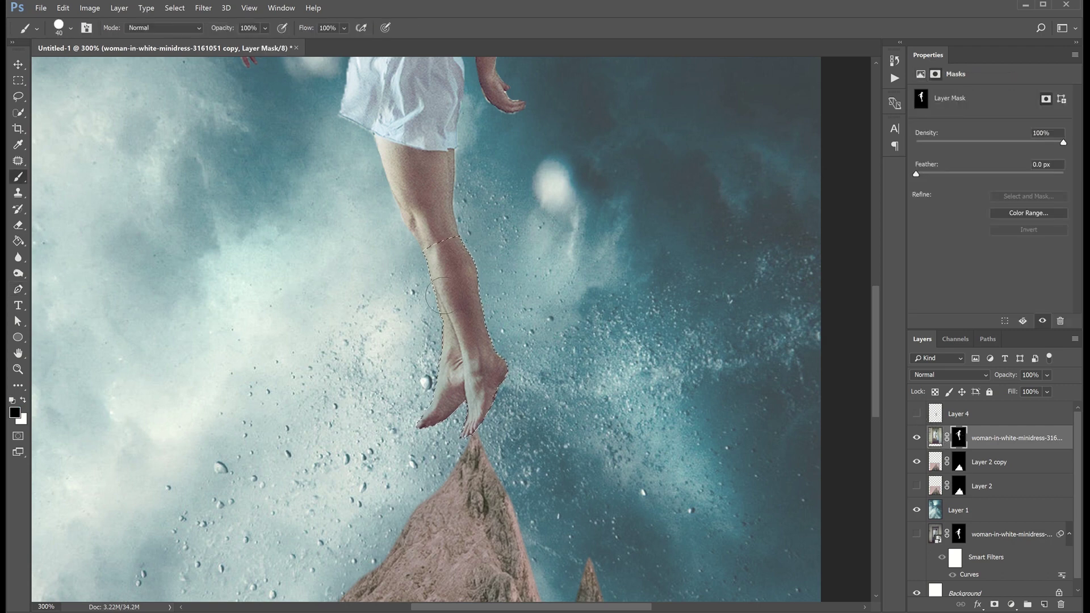
{"action": "key", "text": "bracketright"}
{"action": "key", "text": "bracketright"}
{"action": "key", "text": "bracketright"}
{"action": "left_click_drag", "start_coordinate": [451, 281], "coordinate": [471, 420]}
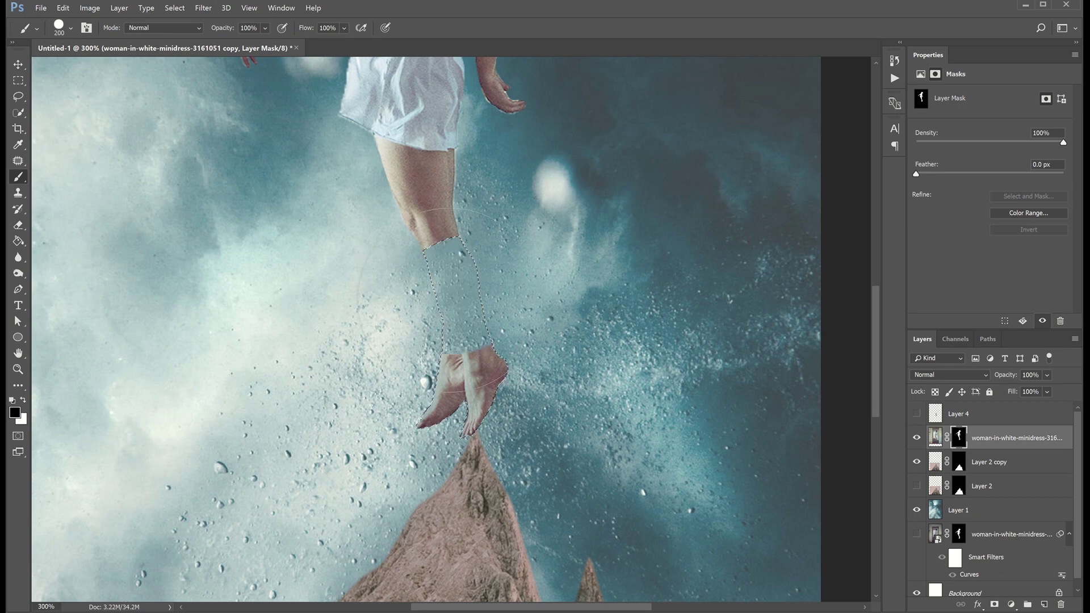
{"action": "key", "text": "ctrl+d"}
{"action": "left_click", "coordinate": [916, 414]}
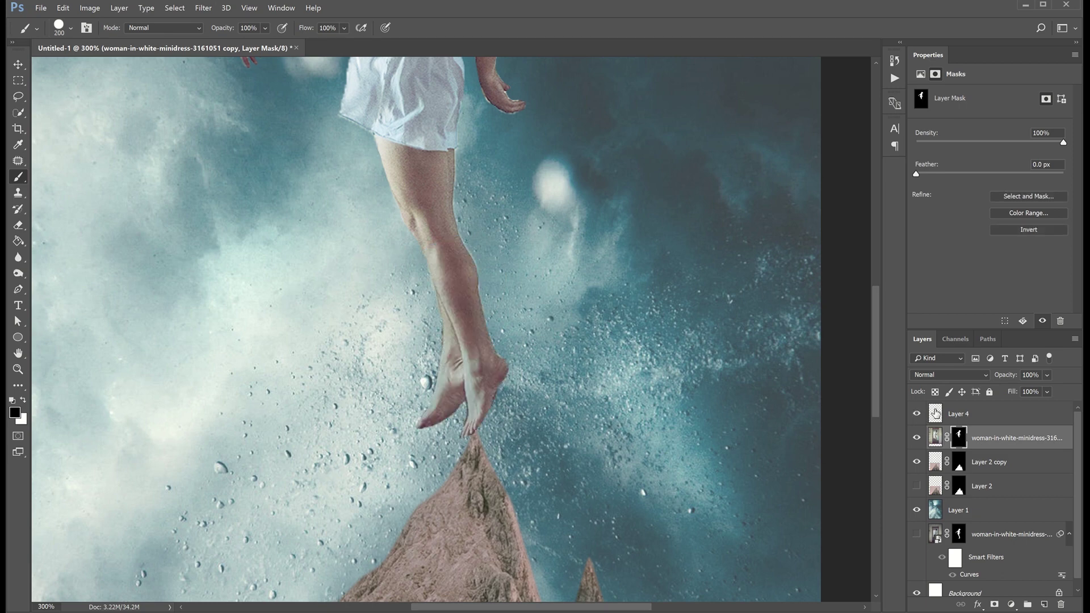
{"action": "left_click", "coordinate": [938, 415]}
{"action": "key", "text": "v"}
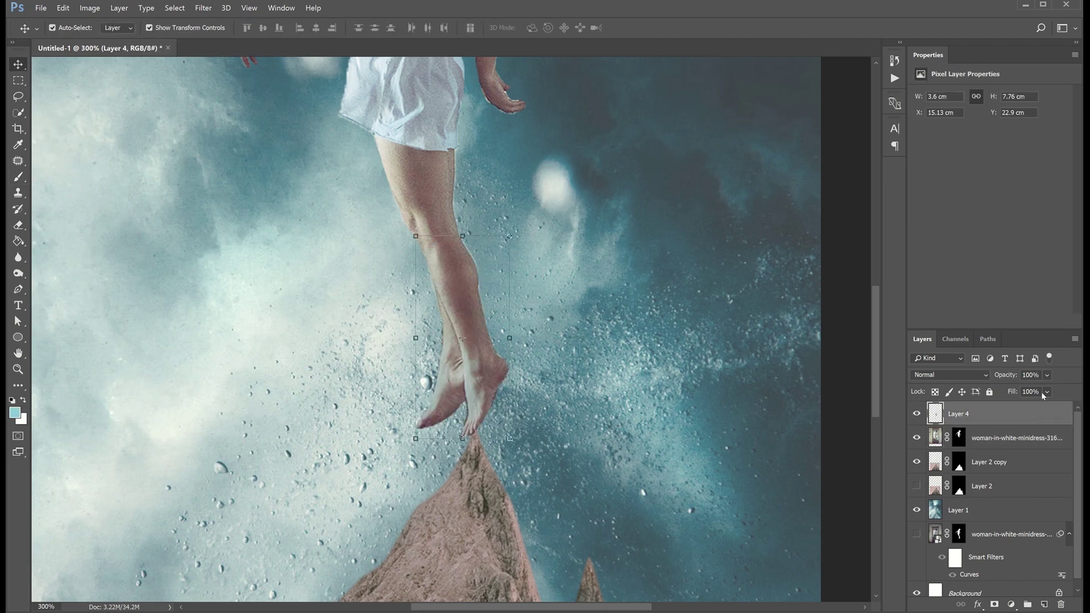
Add a Color Overlay to Layer 4 and enable Satin in its Layer Style
{"action": "left_click", "coordinate": [977, 605]}
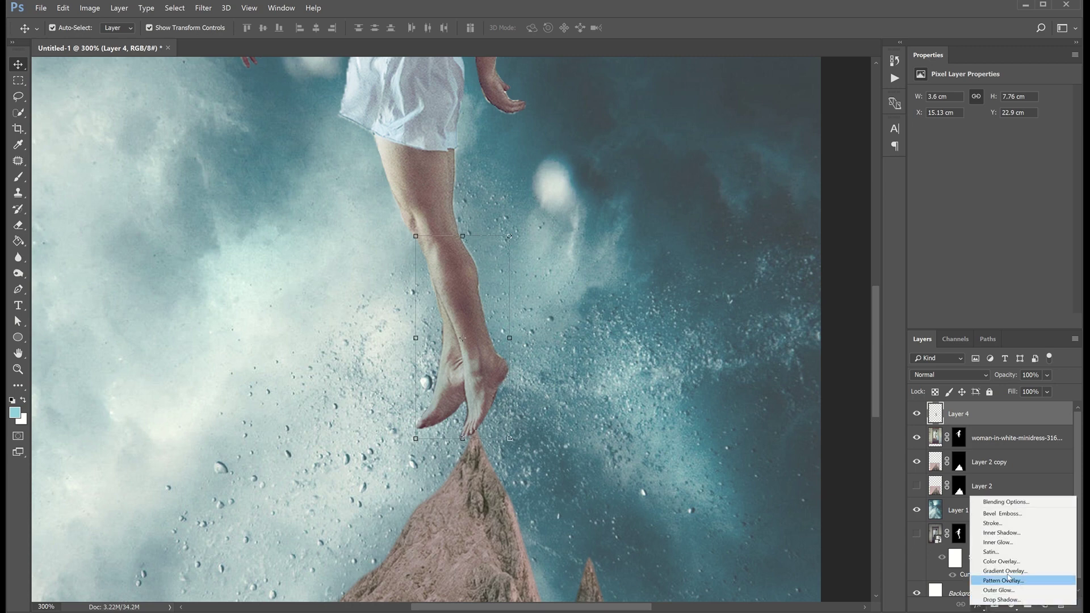
{"action": "left_click", "coordinate": [1004, 562]}
{"action": "double_click", "coordinate": [952, 428]}
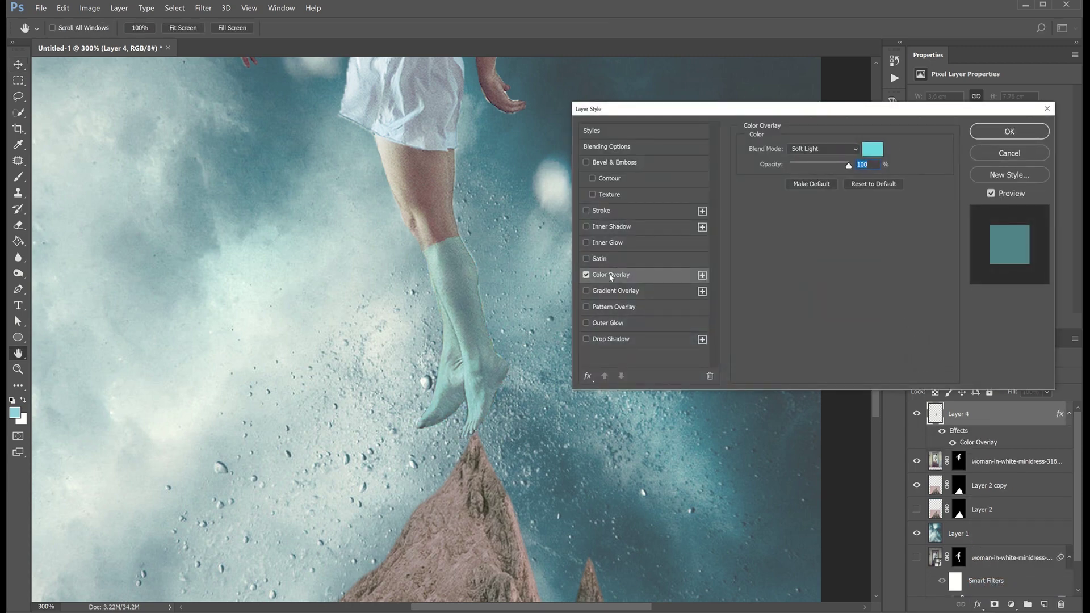
{"action": "left_click", "coordinate": [587, 258]}
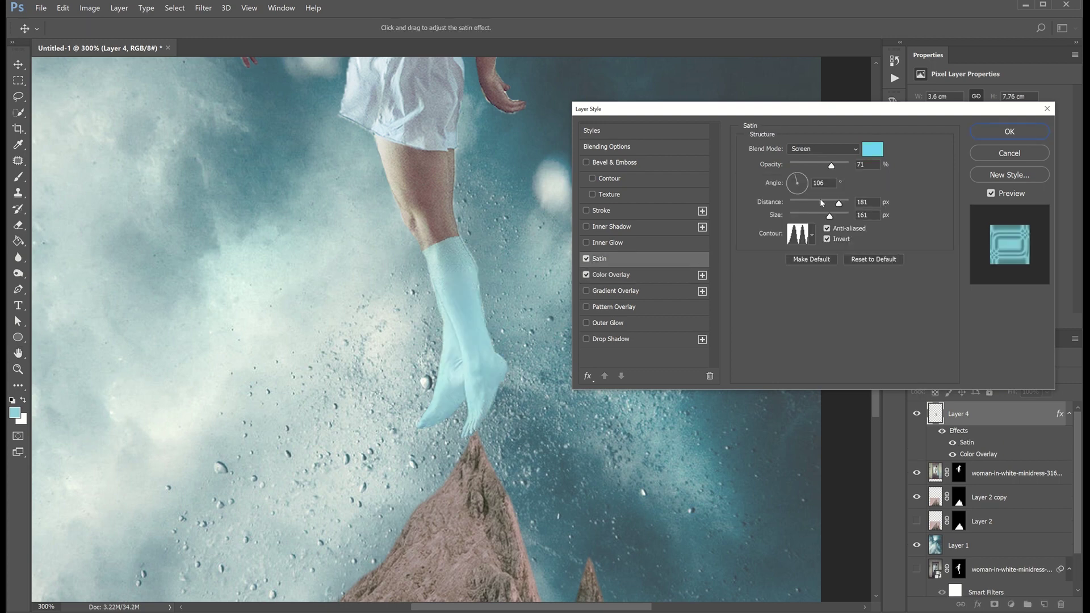
Try Satin contours and blend modes Normal and Multiply, toggling the cyan overlay to compare
{"action": "left_click", "coordinate": [812, 235]}
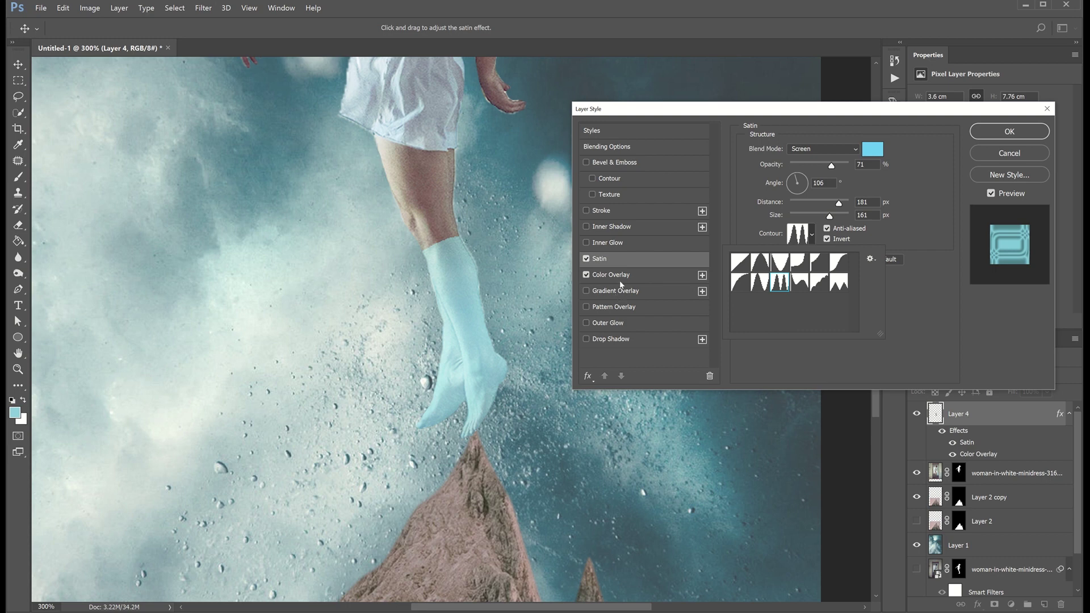
{"action": "left_click", "coordinate": [805, 148]}
{"action": "left_click", "coordinate": [805, 148]}
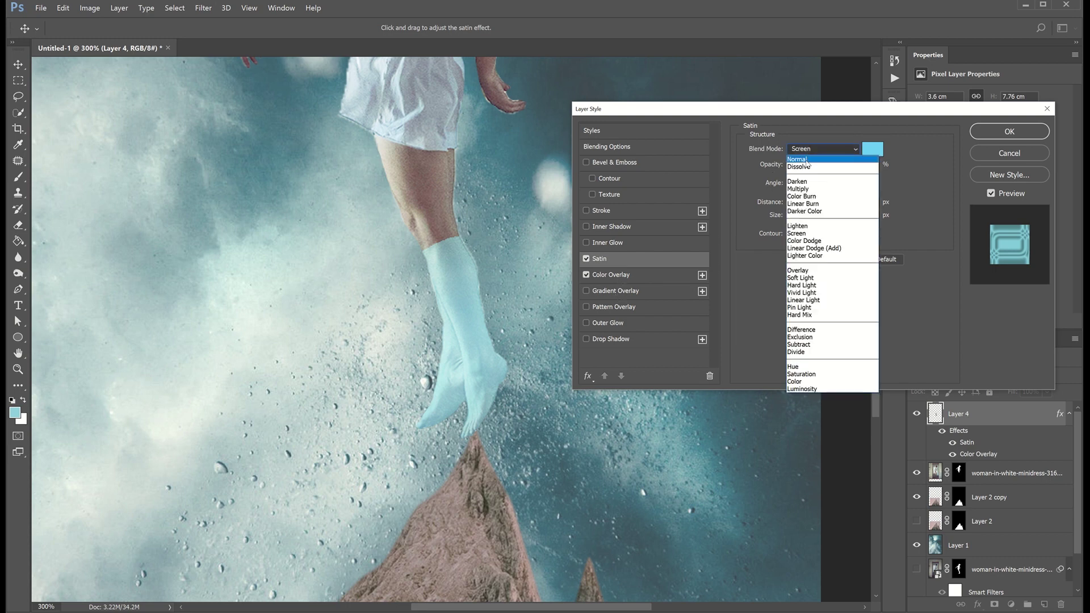
{"action": "left_click", "coordinate": [806, 149]}
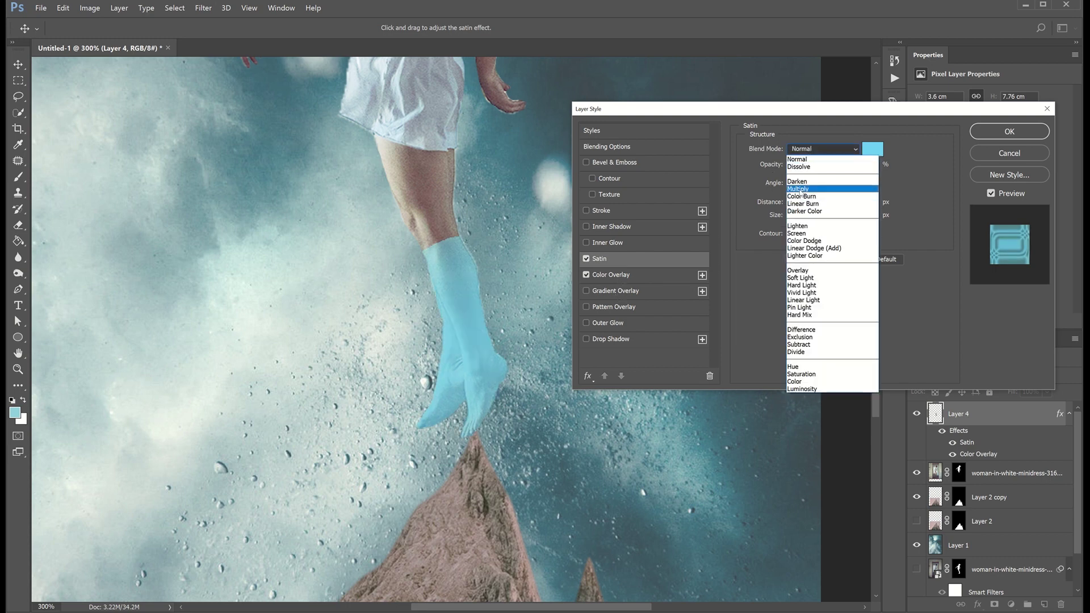
{"action": "left_click", "coordinate": [806, 192]}
{"action": "left_click", "coordinate": [587, 276]}
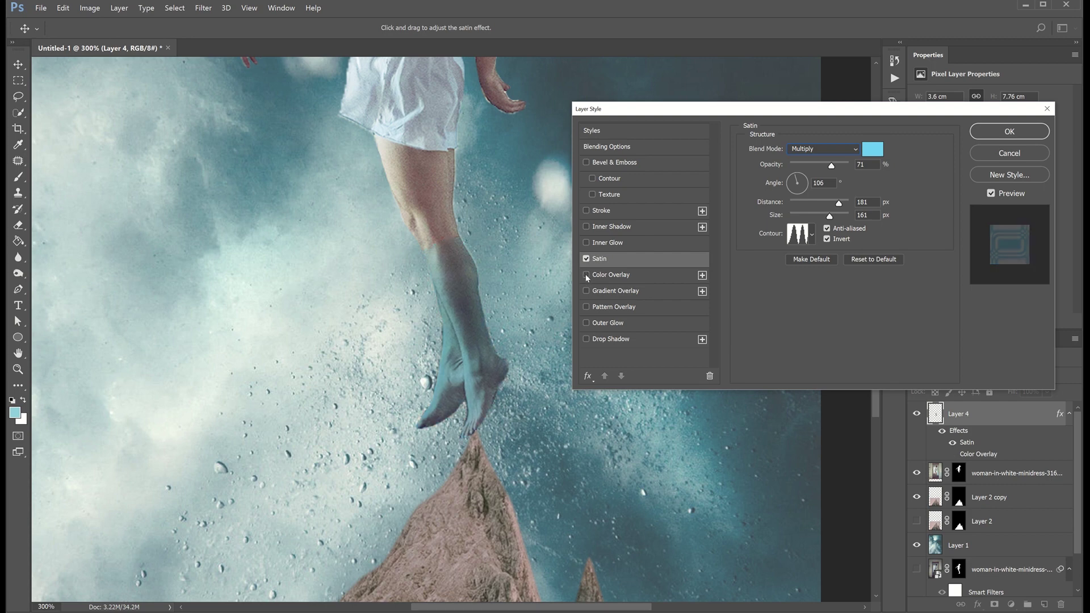
{"action": "left_click", "coordinate": [587, 276]}
Lower the Color Overlay opacity to about 69% and reduce the Satin size to 59 px
{"action": "left_click", "coordinate": [609, 277]}
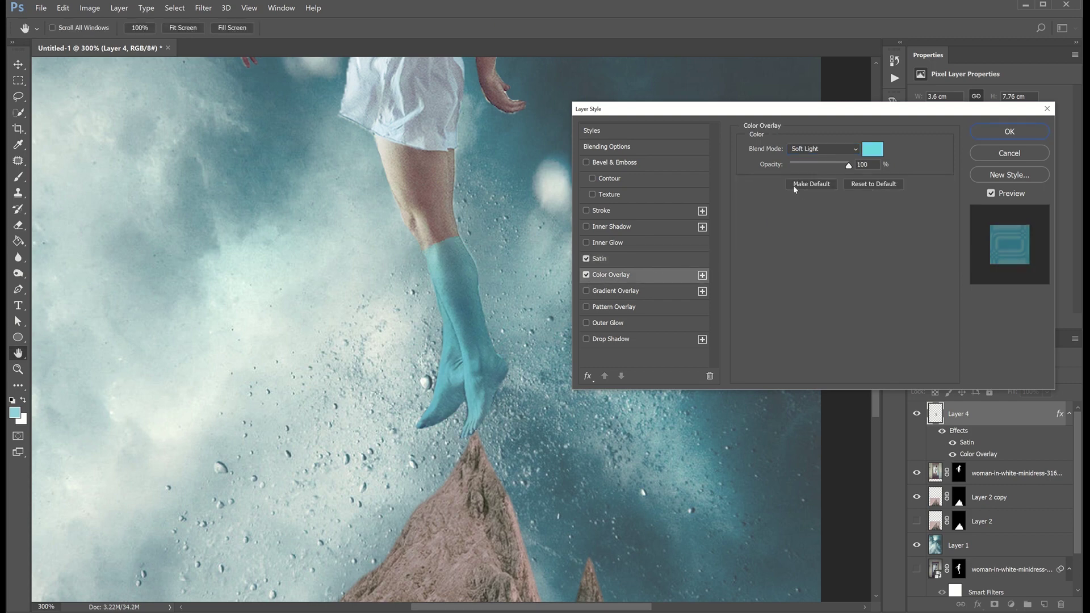
{"action": "left_click", "coordinate": [596, 260]}
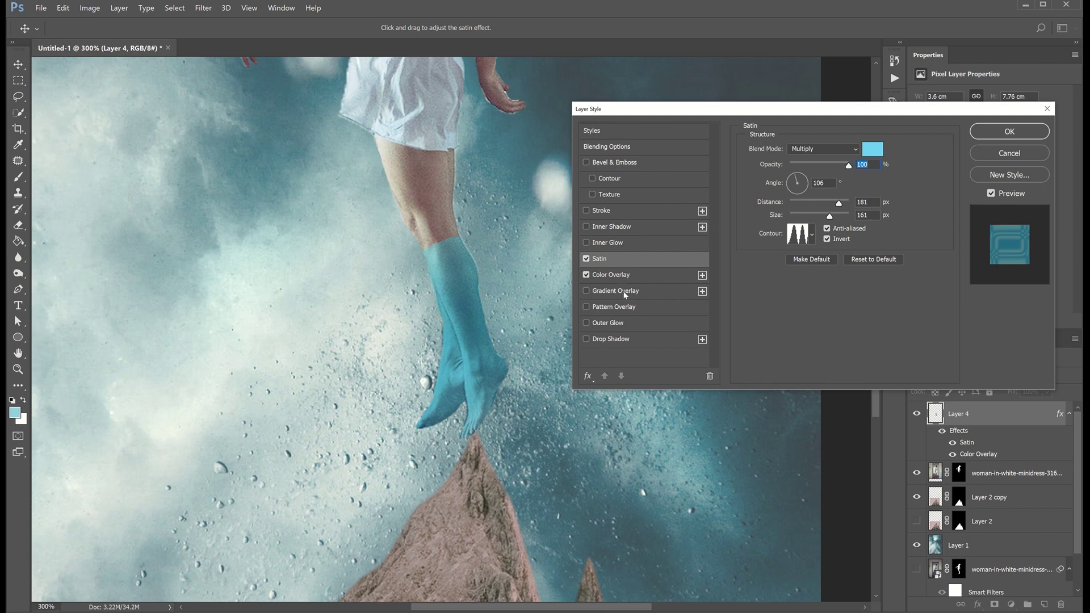
{"action": "left_click", "coordinate": [604, 277]}
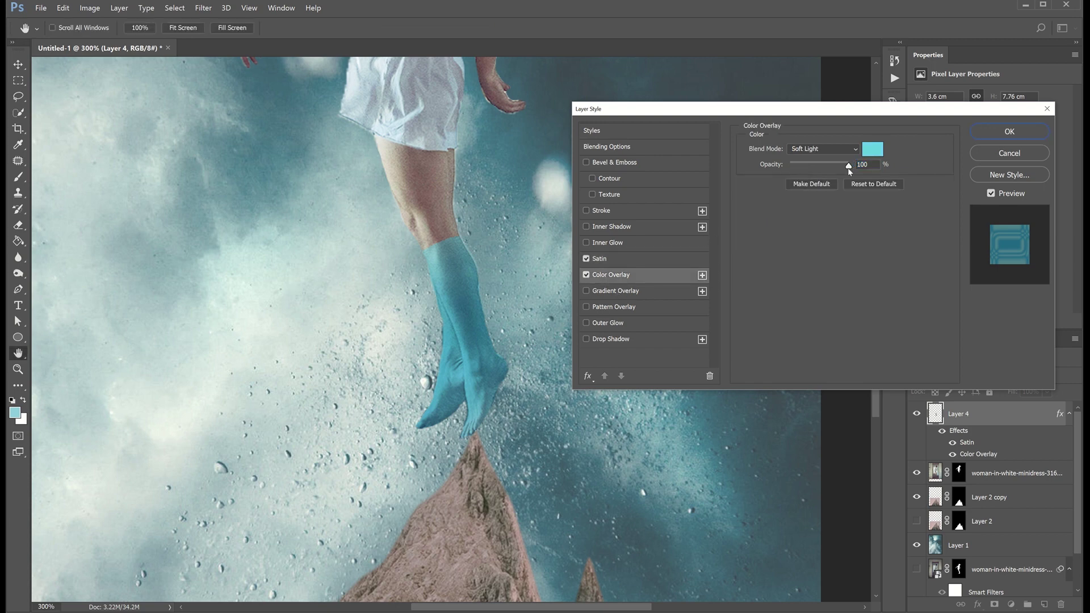
{"action": "left_click_drag", "start_coordinate": [852, 109], "coordinate": [732, 71]}
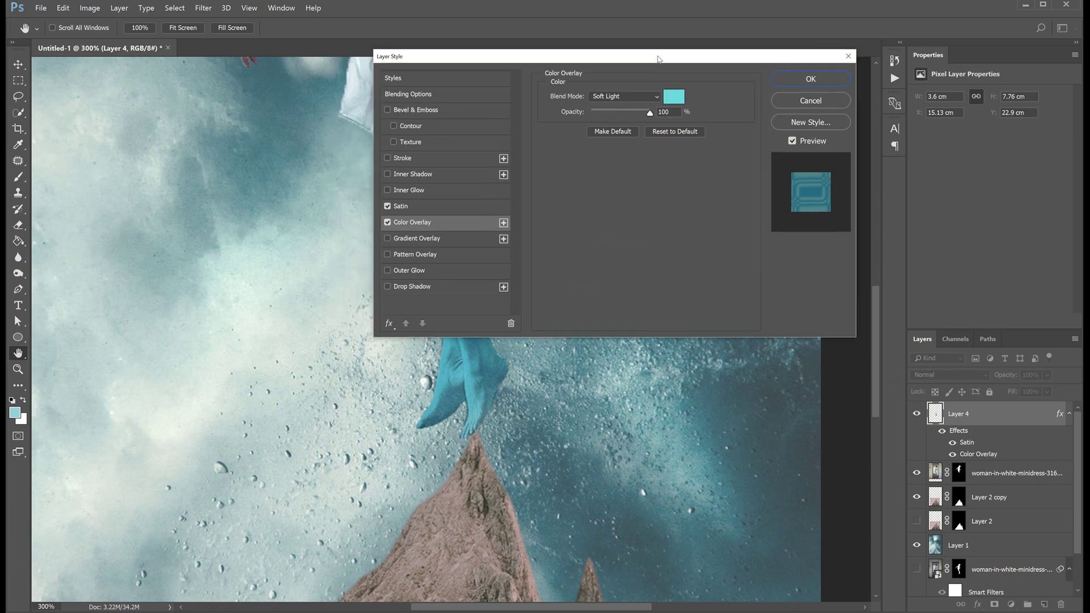
{"action": "left_click_drag", "start_coordinate": [719, 127], "coordinate": [711, 127]}
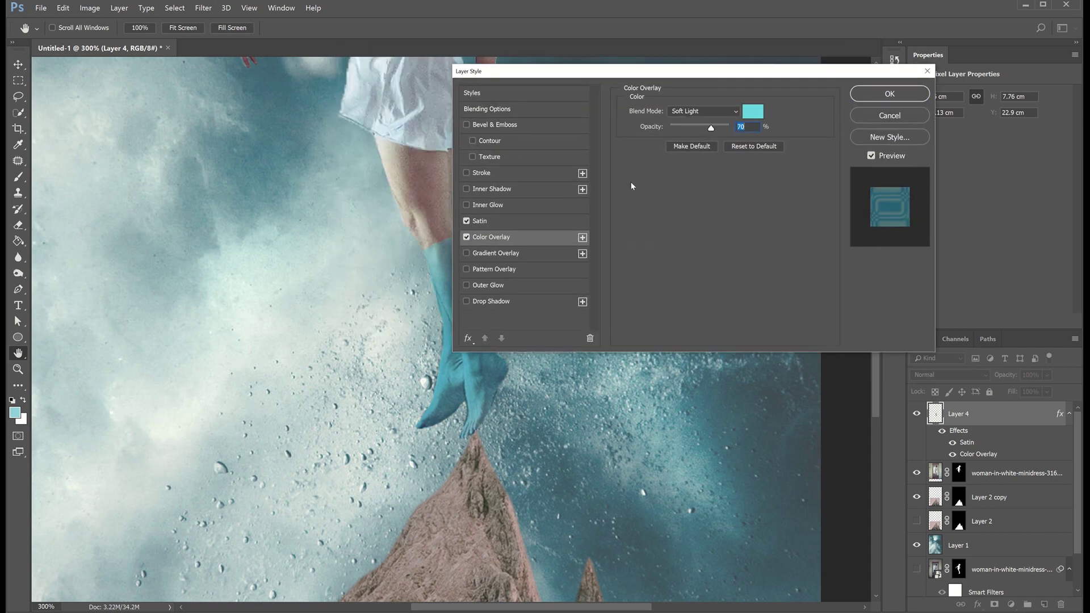
{"action": "left_click", "coordinate": [484, 222]}
{"action": "mouse_move", "coordinate": [710, 179]}
{"action": "left_mouse_down"}
{"action": "mouse_move", "coordinate": [688, 177]}
{"action": "mouse_move", "coordinate": [686, 164]}
{"action": "left_mouse_up"}
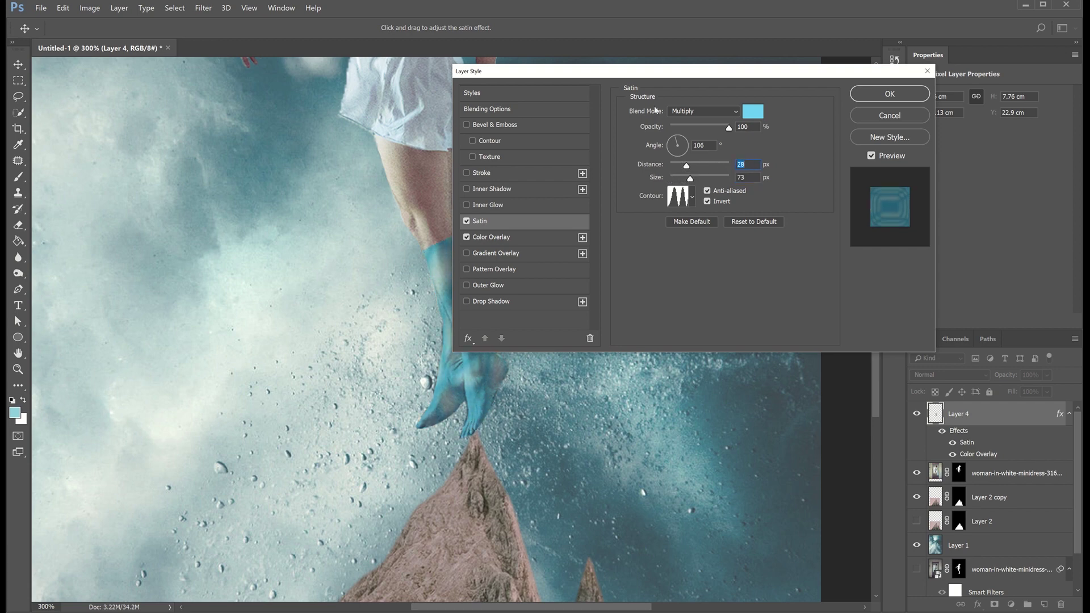
Set the Satin to Soft Light with Distance 82 px and Size 35 px
{"action": "left_click_drag", "start_coordinate": [673, 72], "coordinate": [741, 65]}
{"action": "left_click", "coordinate": [761, 104]}
{"action": "left_click", "coordinate": [764, 233]}
{"action": "mouse_move", "coordinate": [766, 159]}
{"action": "left_mouse_down"}
{"action": "mouse_move", "coordinate": [748, 171]}
{"action": "mouse_move", "coordinate": [753, 181]}
{"action": "left_mouse_up"}
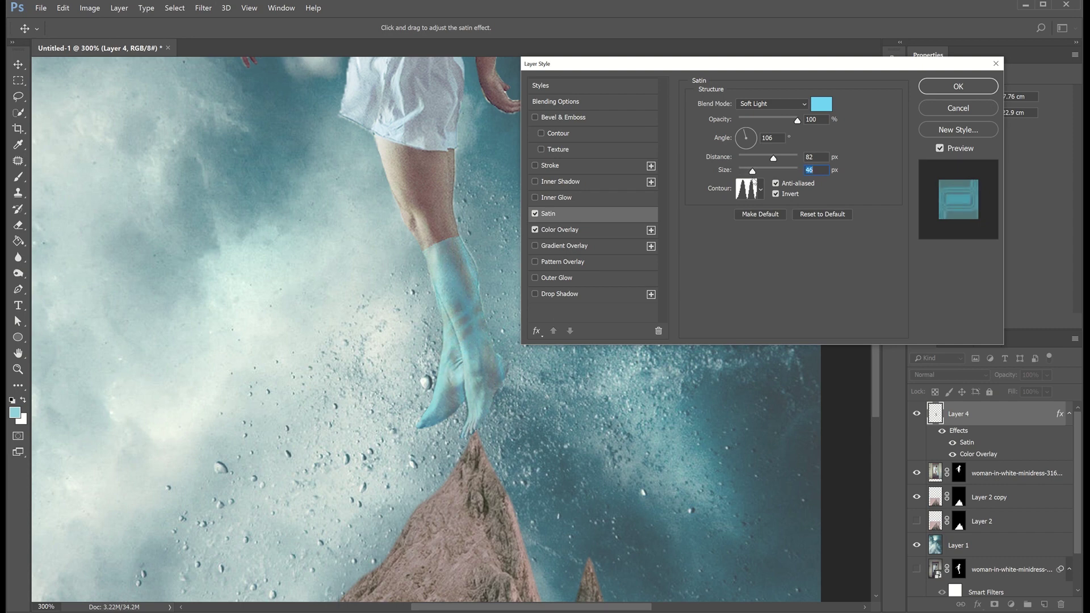
{"action": "left_click_drag", "start_coordinate": [755, 181], "coordinate": [752, 182]}
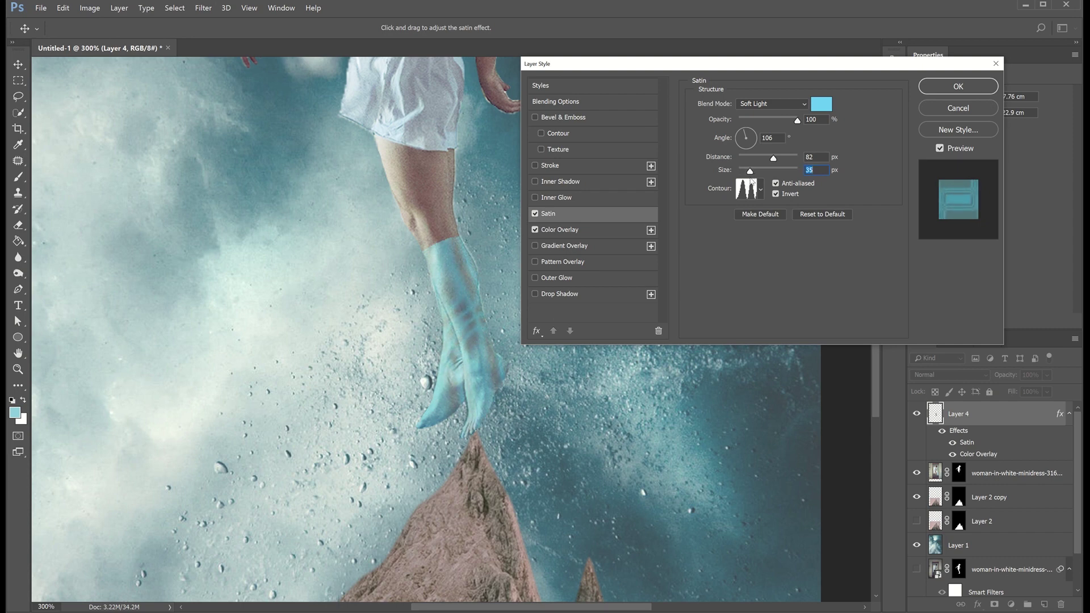
Apply the layer effects and lower Layer 4's opacity to 65%
{"action": "left_click", "coordinate": [552, 231]}
{"action": "left_click_drag", "start_coordinate": [797, 120], "coordinate": [798, 123]}
{"action": "key", "text": "Return"}
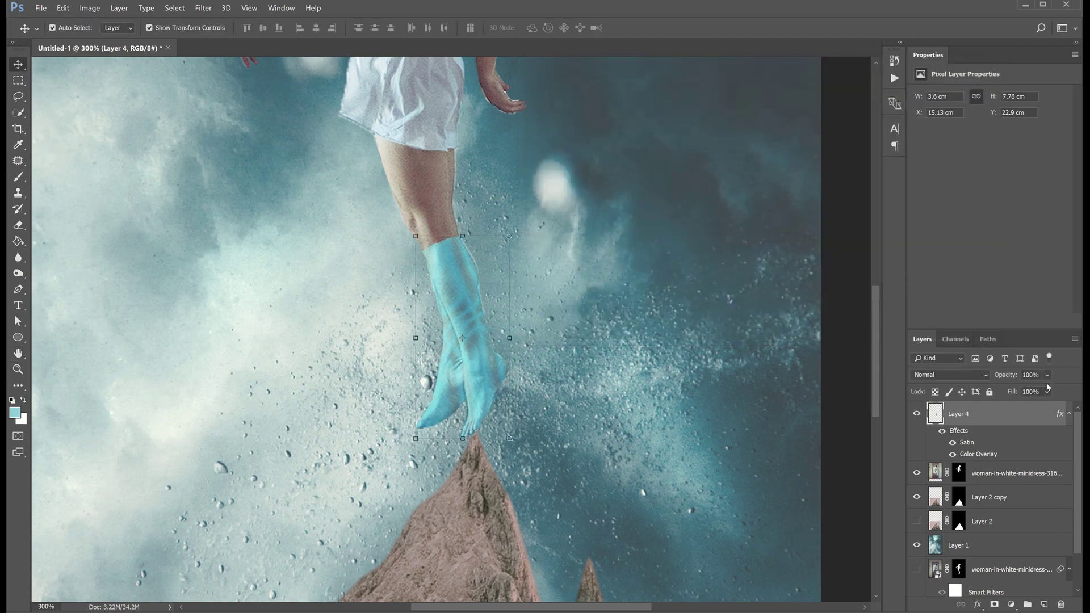
{"action": "left_click", "coordinate": [1047, 376]}
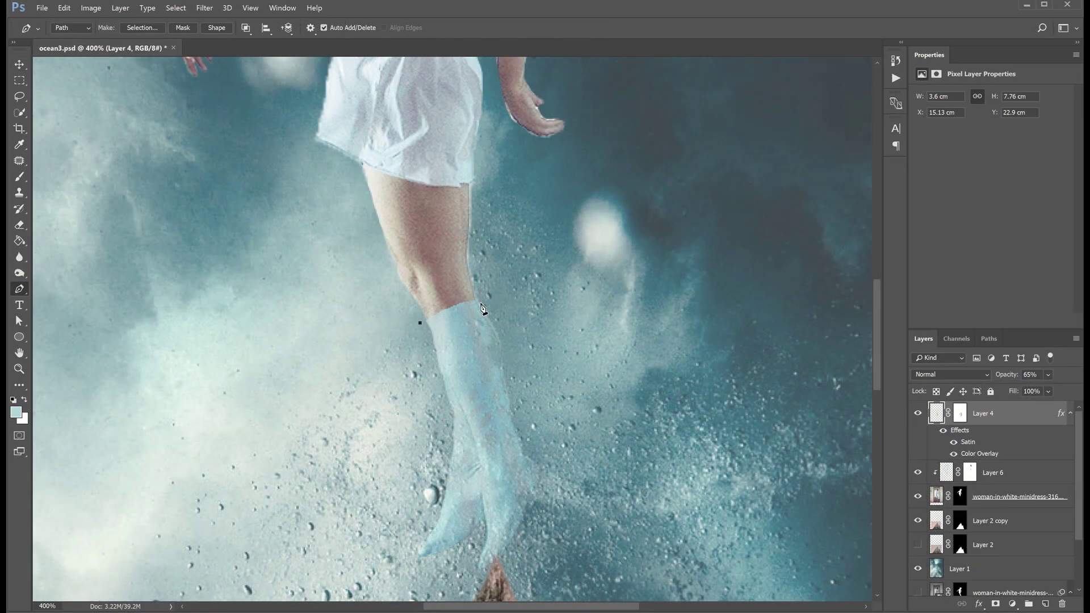
Reshape the calf path, turn it into a selection and add a new layer
{"action": "left_click_drag", "start_coordinate": [492, 264], "coordinate": [486, 268]}
{"action": "right_click", "coordinate": [471, 332]}
{"action": "left_click", "coordinate": [501, 367]}
{"action": "key", "text": "Return"}
{"action": "left_click", "coordinate": [1039, 597]}
Fill the oval with the sampled skin tone and clip Layer 7 to the boot layer
{"action": "key", "text": "g"}
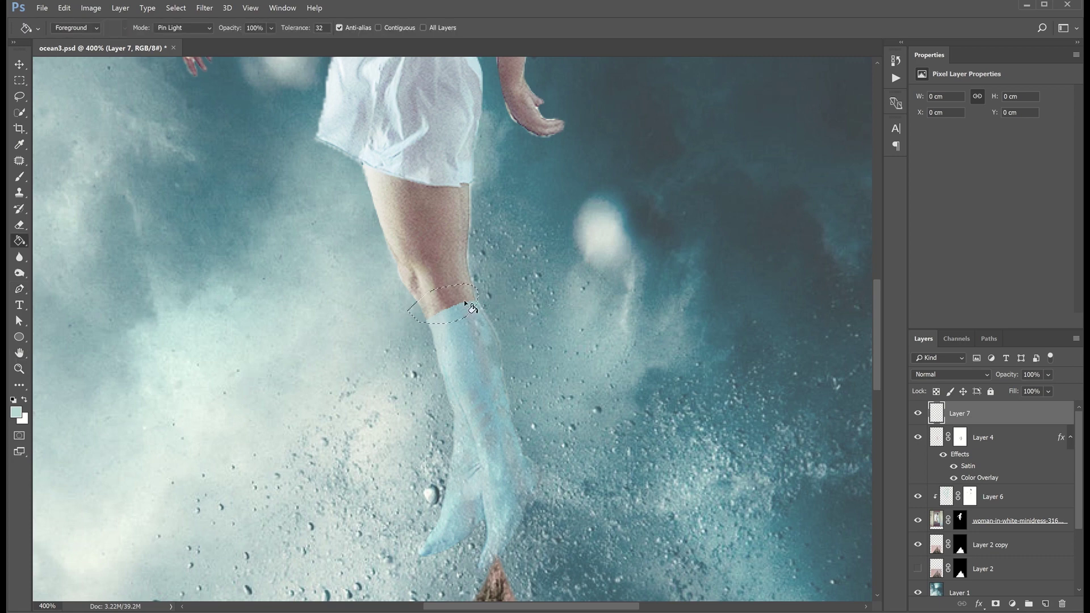
{"action": "left_click", "coordinate": [457, 293], "text": "alt"}
{"action": "left_click", "coordinate": [452, 321]}
{"action": "key", "text": "ctrl+d"}
{"action": "key", "text": "v"}
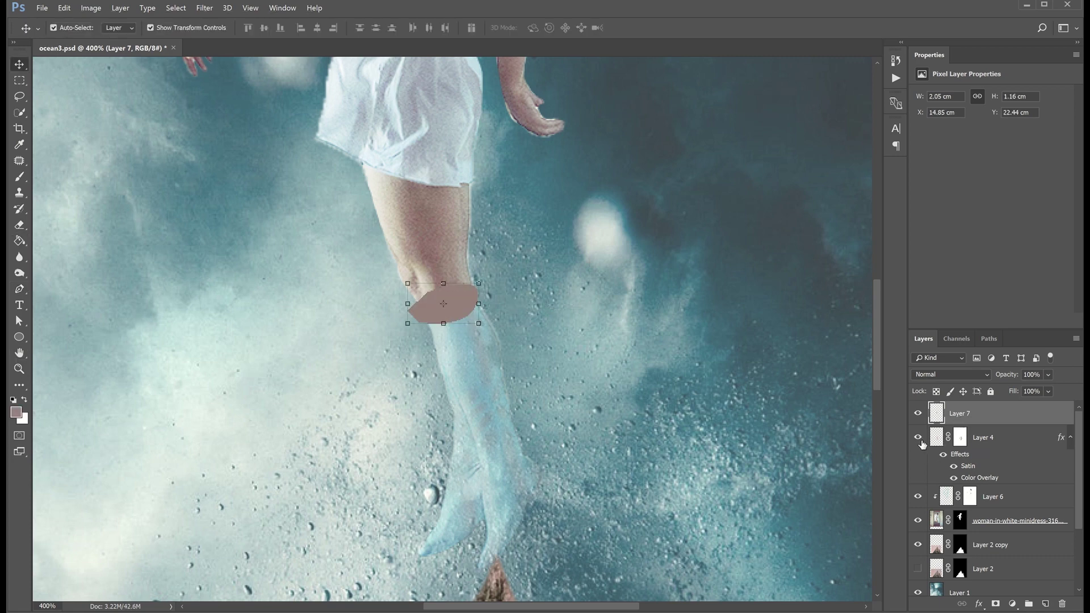
{"action": "left_click", "coordinate": [918, 438]}
{"action": "right_click", "coordinate": [960, 419]}
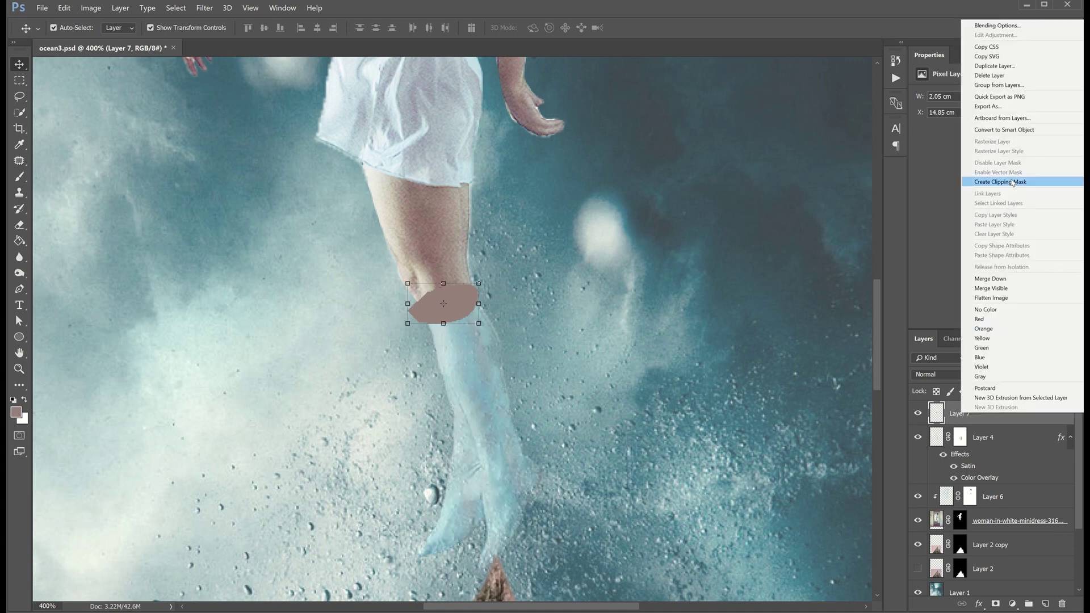
{"action": "left_click", "coordinate": [1012, 183]}
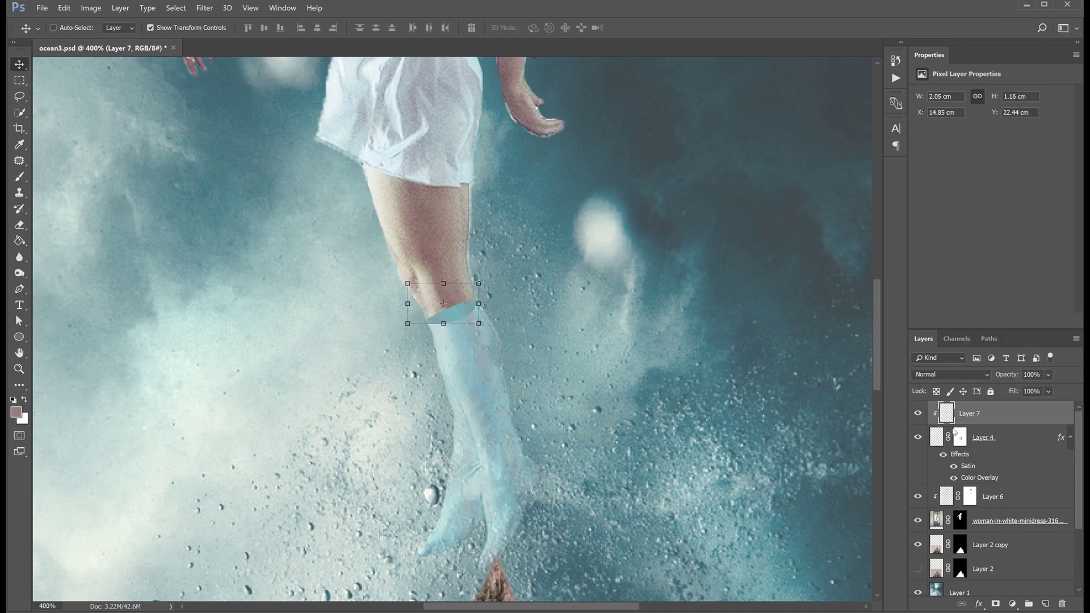
Darken the oval with Curves and blur its edges so the leg enters the boot
{"action": "key", "text": "ctrl+m"}
{"action": "left_click_drag", "start_coordinate": [738, 295], "coordinate": [746, 312]}
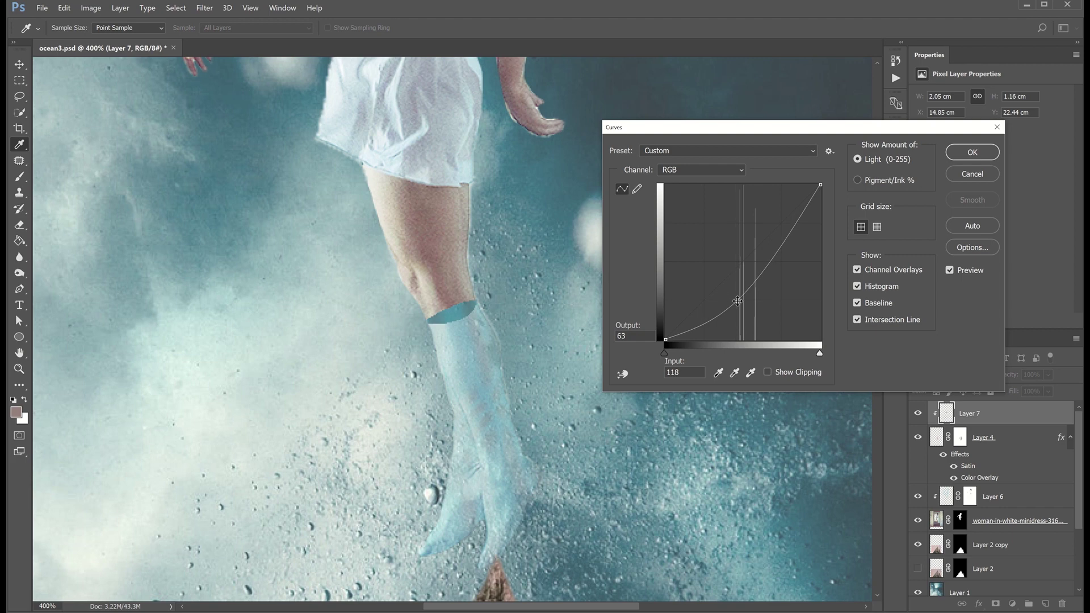
{"action": "key", "text": "Return"}
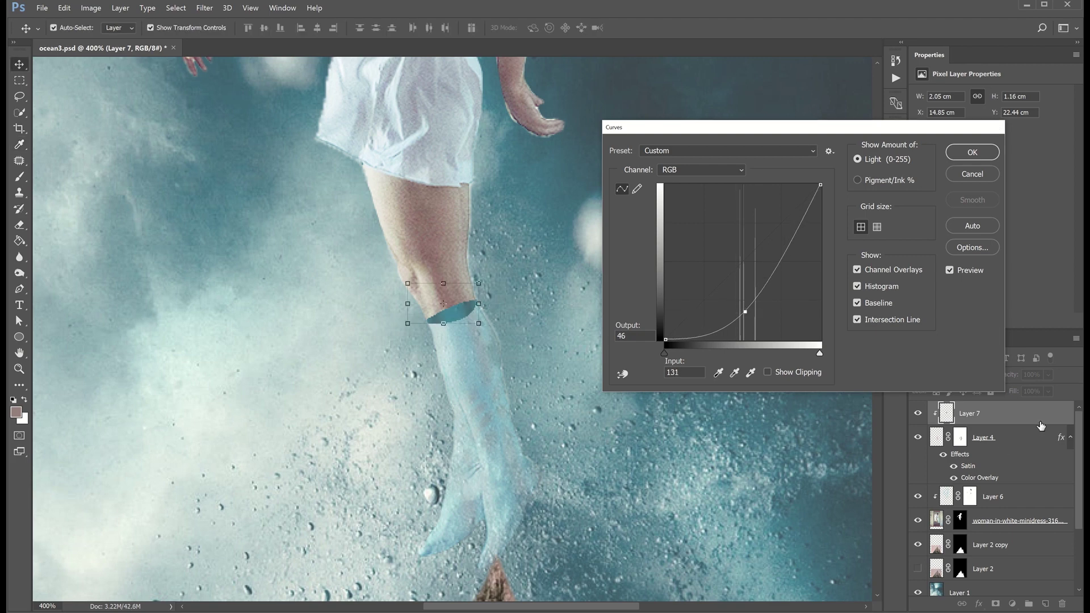
{"action": "left_click", "coordinate": [19, 257]}
{"action": "mouse_move", "coordinate": [452, 335]}
{"action": "left_mouse_down"}
{"action": "mouse_move", "coordinate": [459, 318]}
{"action": "mouse_move", "coordinate": [438, 318]}
{"action": "left_mouse_up"}
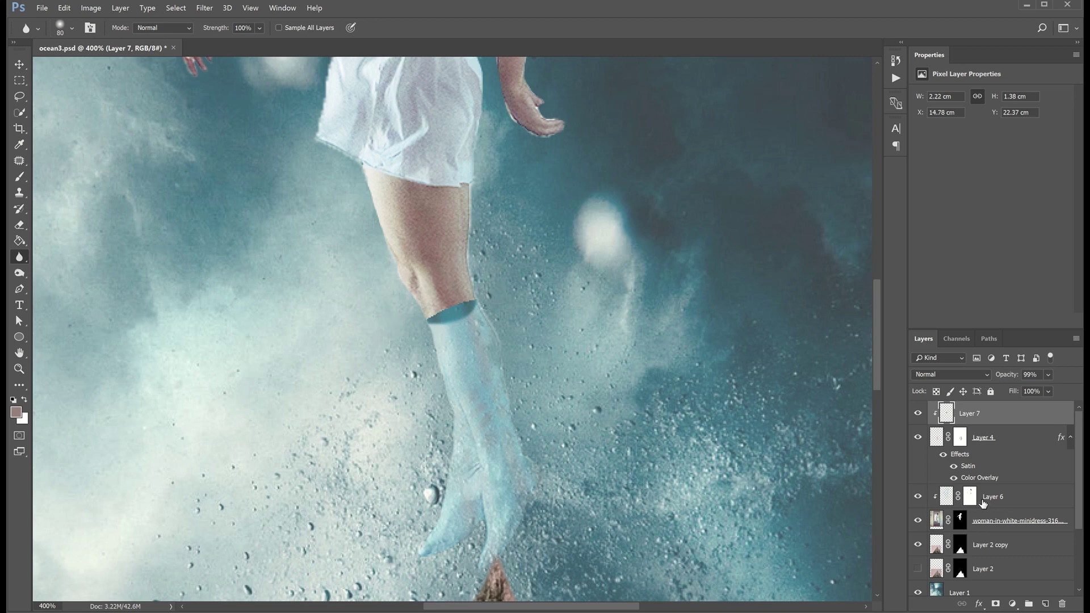
{"action": "left_click", "coordinate": [937, 438]}
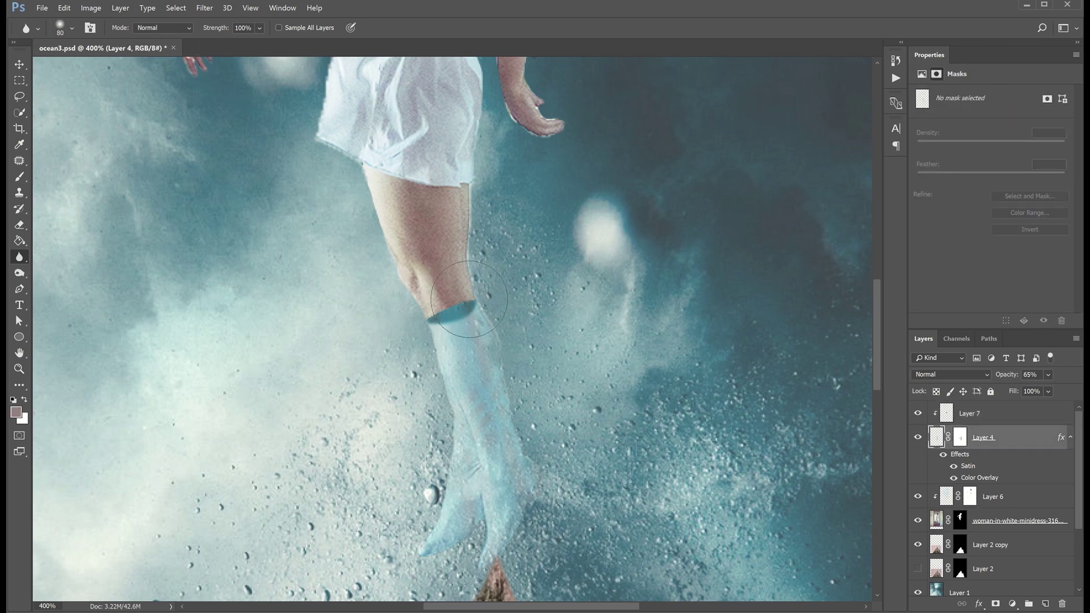
{"action": "key", "text": "z"}
{"action": "key", "text": "ctrl+1"}
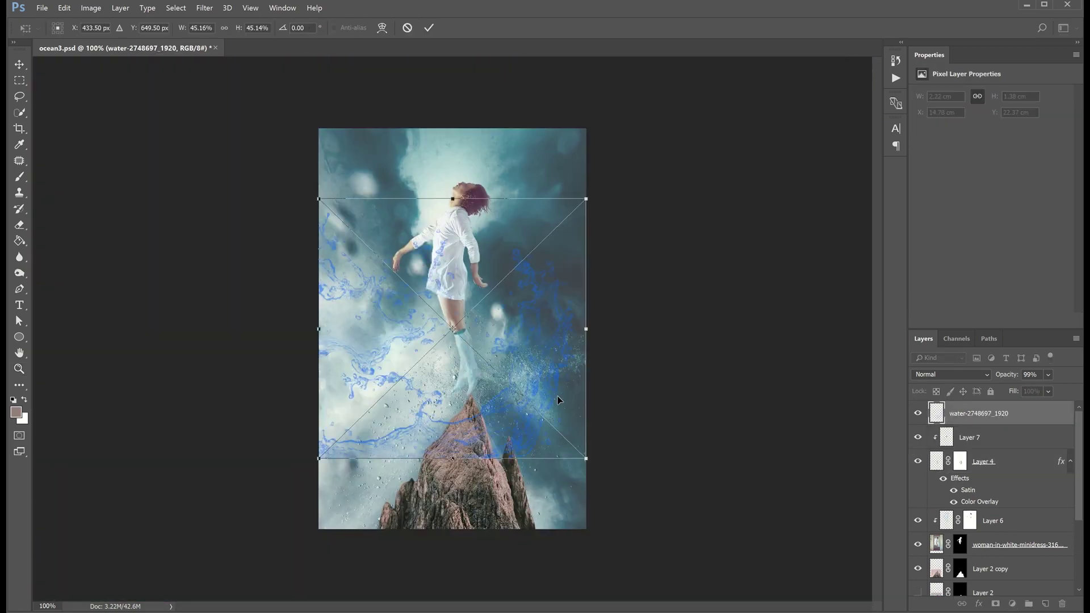
Shrink the water splash beside the head, rasterize it and add a layer mask
{"action": "mouse_move", "coordinate": [580, 461]}
{"action": "left_mouse_down"}
{"action": "mouse_move", "coordinate": [489, 223]}
{"action": "mouse_move", "coordinate": [485, 240]}
{"action": "mouse_move", "coordinate": [478, 234]}
{"action": "mouse_move", "coordinate": [488, 221]}
{"action": "left_mouse_up"}
{"action": "key", "text": "Return"}
{"action": "right_click", "coordinate": [985, 413]}
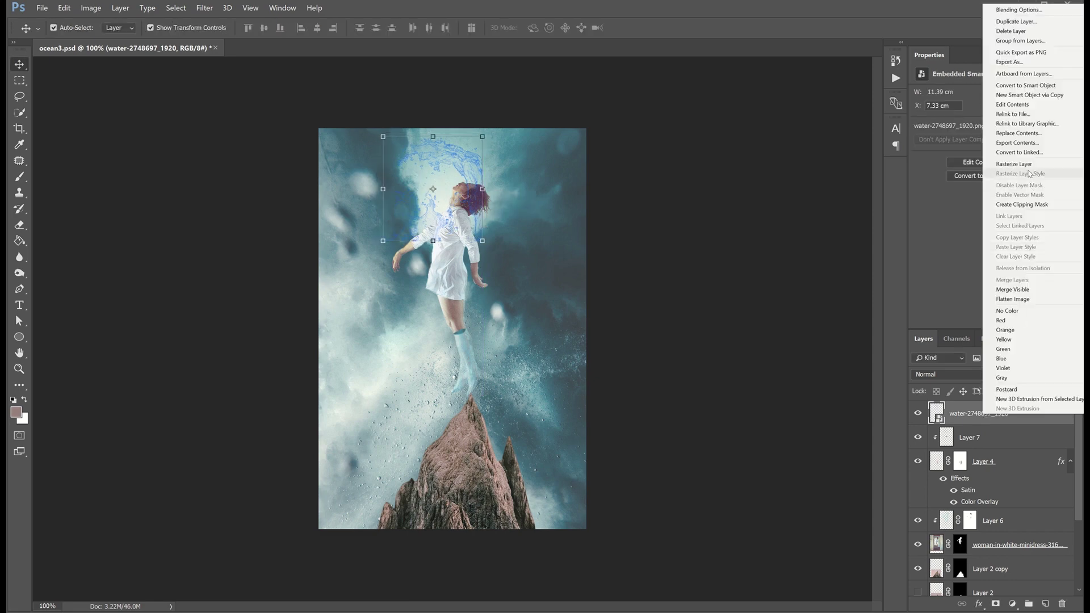
{"action": "left_click", "coordinate": [1026, 165]}
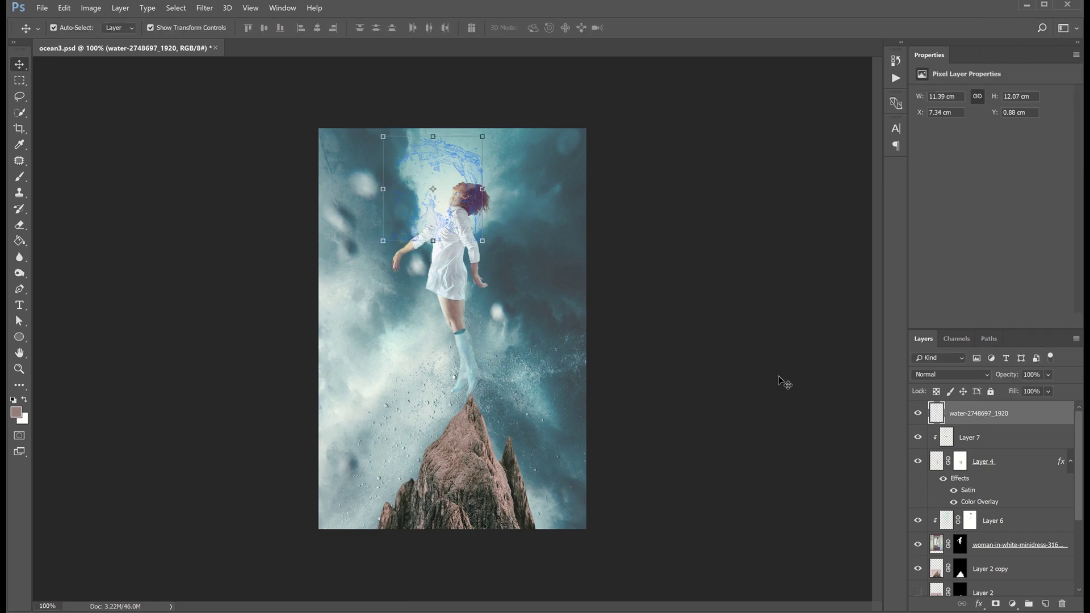
{"action": "left_click", "coordinate": [993, 602]}
{"action": "key", "text": "d"}
{"action": "key", "text": "b"}
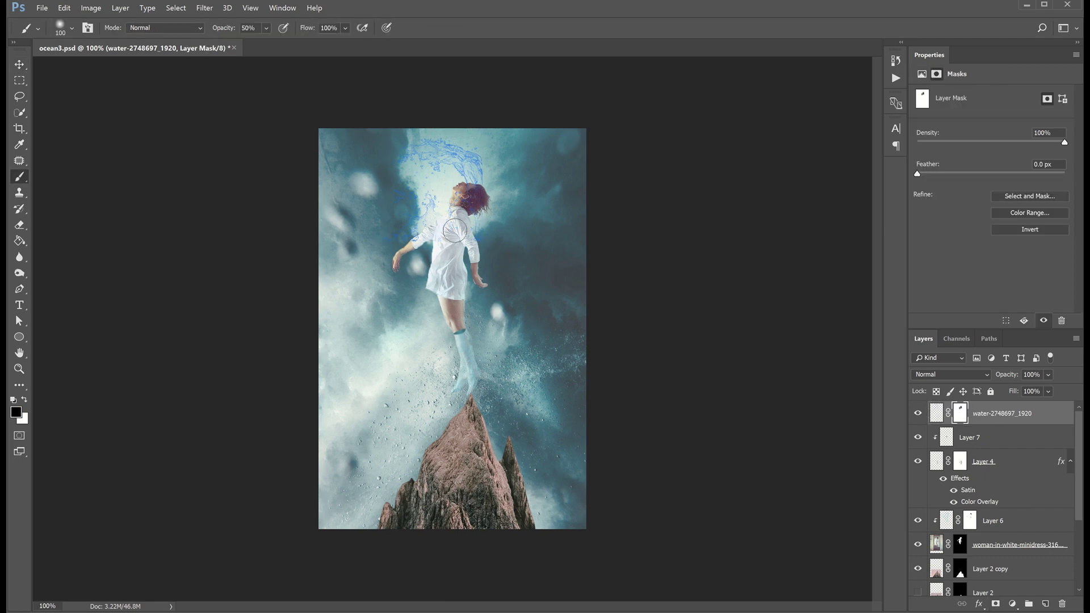
Rotate the first water splash about -25 degrees
{"action": "key", "text": "ctrl+t"}
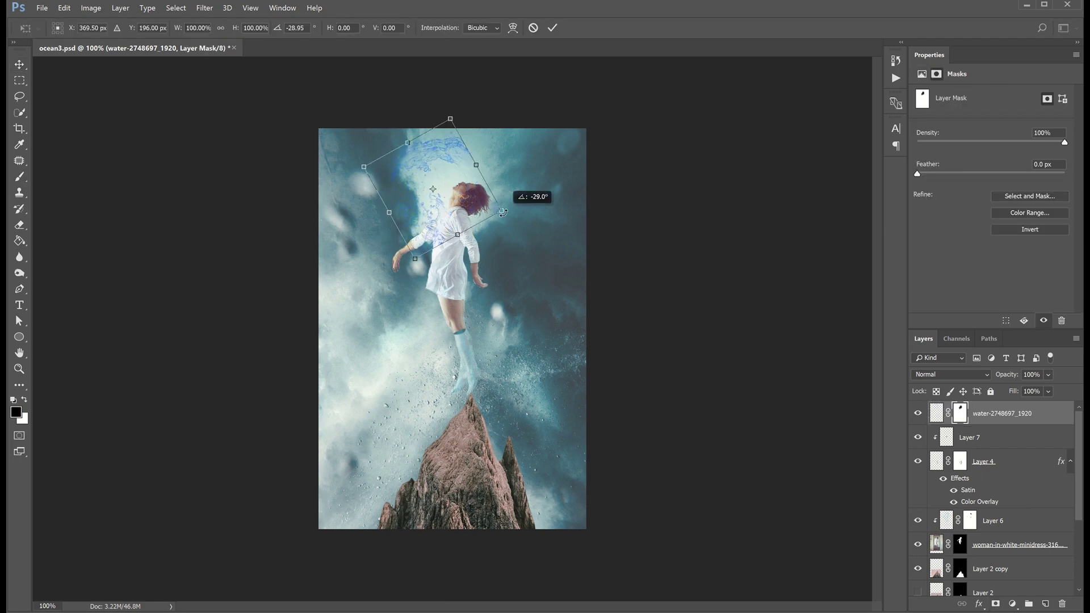
{"action": "left_click_drag", "start_coordinate": [457, 196], "coordinate": [463, 190]}
{"action": "key", "text": "alt+space"}
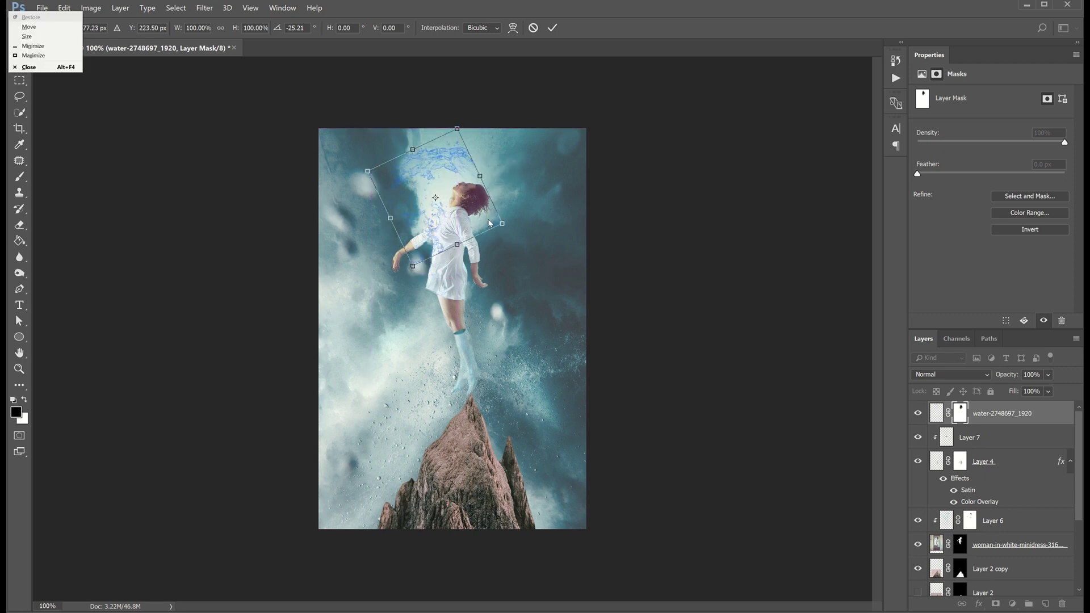
{"action": "key", "text": "Escape"}
Place a second water splash and scale it down to about 21%
{"action": "key", "text": "Return"}
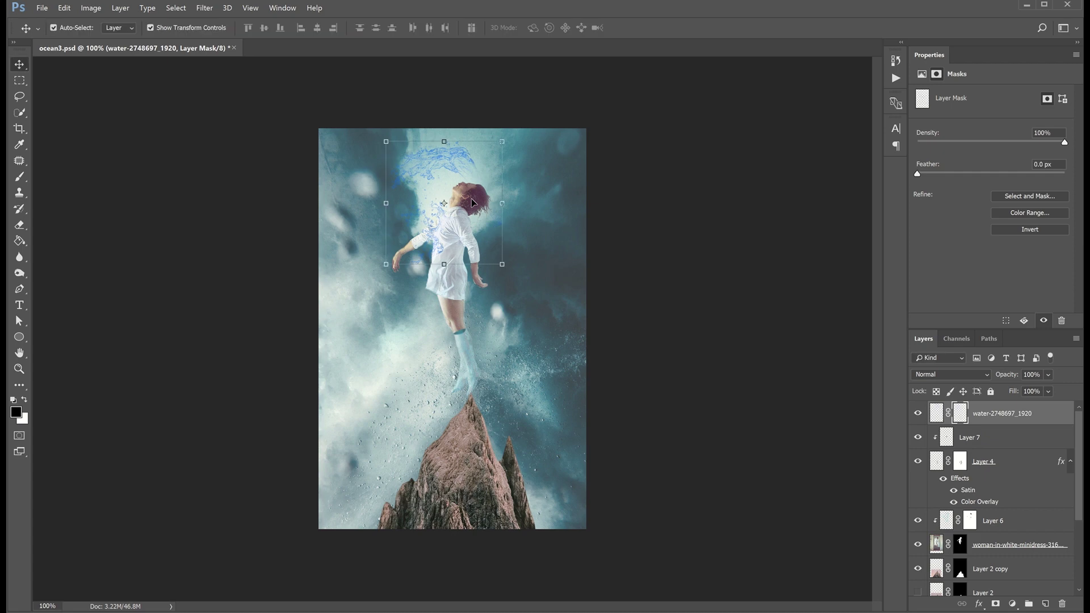
{"action": "mouse_move", "coordinate": [343, 533]}
{"action": "left_mouse_down"}
{"action": "mouse_move", "coordinate": [483, 271]}
{"action": "mouse_move", "coordinate": [538, 311]}
{"action": "mouse_move", "coordinate": [493, 272]}
{"action": "mouse_move", "coordinate": [527, 242]}
{"action": "mouse_move", "coordinate": [524, 257]}
{"action": "left_mouse_up"}
{"action": "key", "text": "Return"}
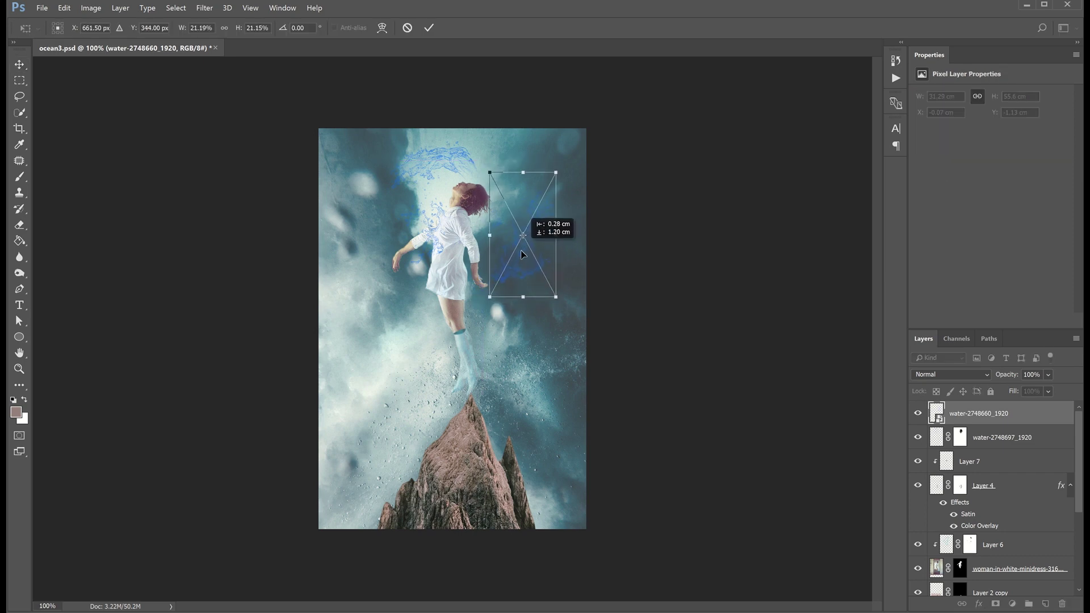
Commit and rasterize the second water splash layer
{"action": "key", "text": "Return"}
{"action": "right_click", "coordinate": [976, 426]}
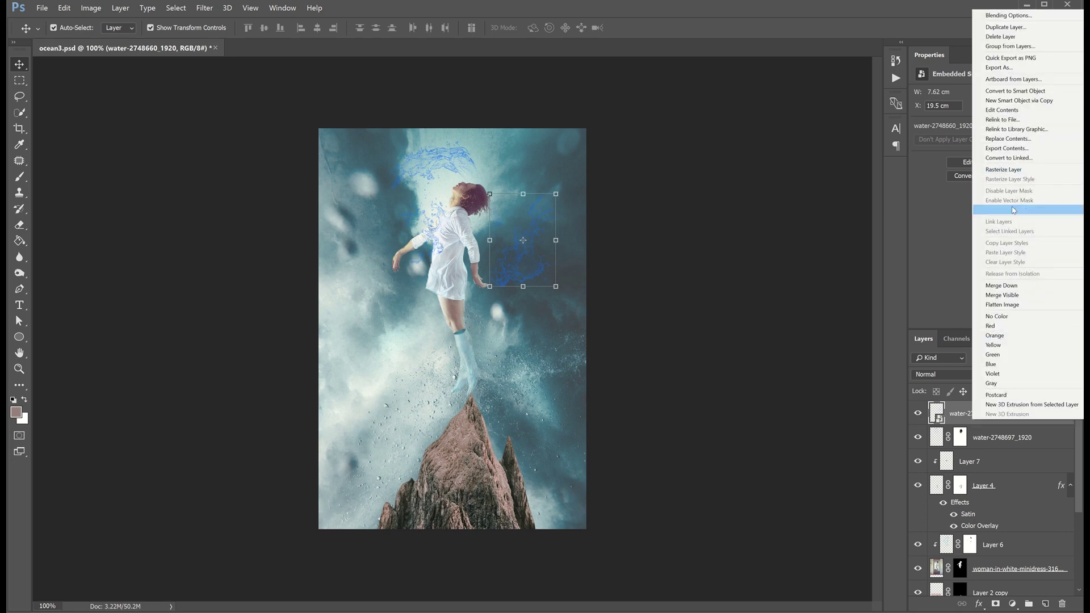
{"action": "left_click", "coordinate": [1000, 170]}
Rotate a third splash about 51 degrees and shrink it to about 26%
{"action": "mouse_move", "coordinate": [603, 399]}
{"action": "left_mouse_down"}
{"action": "mouse_move", "coordinate": [448, 457]}
{"action": "mouse_move", "coordinate": [545, 398]}
{"action": "mouse_move", "coordinate": [436, 358]}
{"action": "left_mouse_up"}
{"action": "key", "text": "Return"}
{"action": "key", "text": "ctrl+t"}
{"action": "left_click_drag", "start_coordinate": [327, 381], "coordinate": [406, 364]}
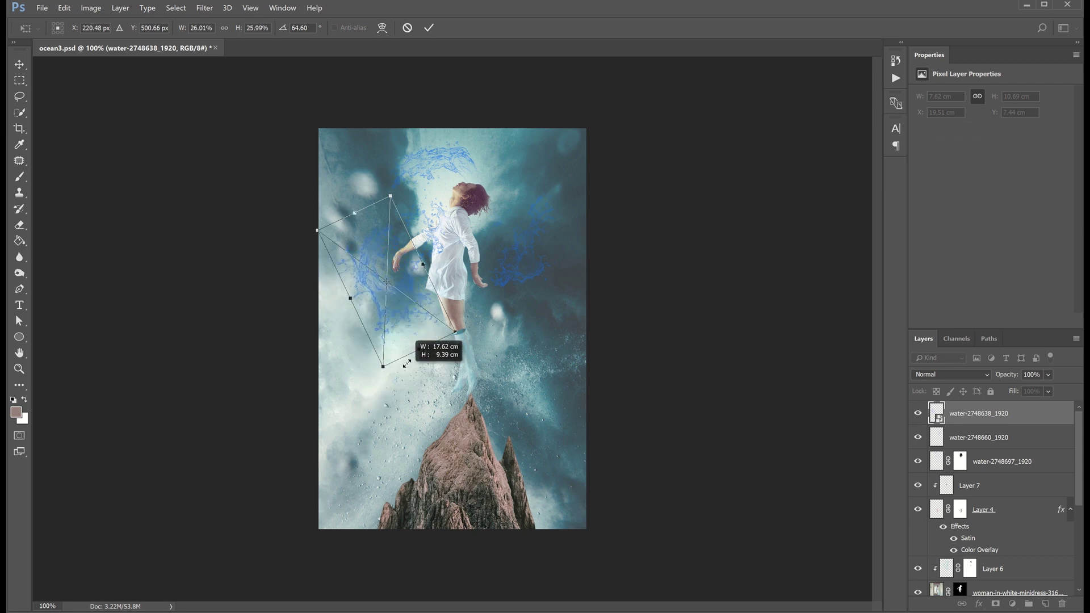
{"action": "left_click_drag", "start_coordinate": [406, 364], "coordinate": [440, 332]}
{"action": "key", "text": "ctrl+z"}
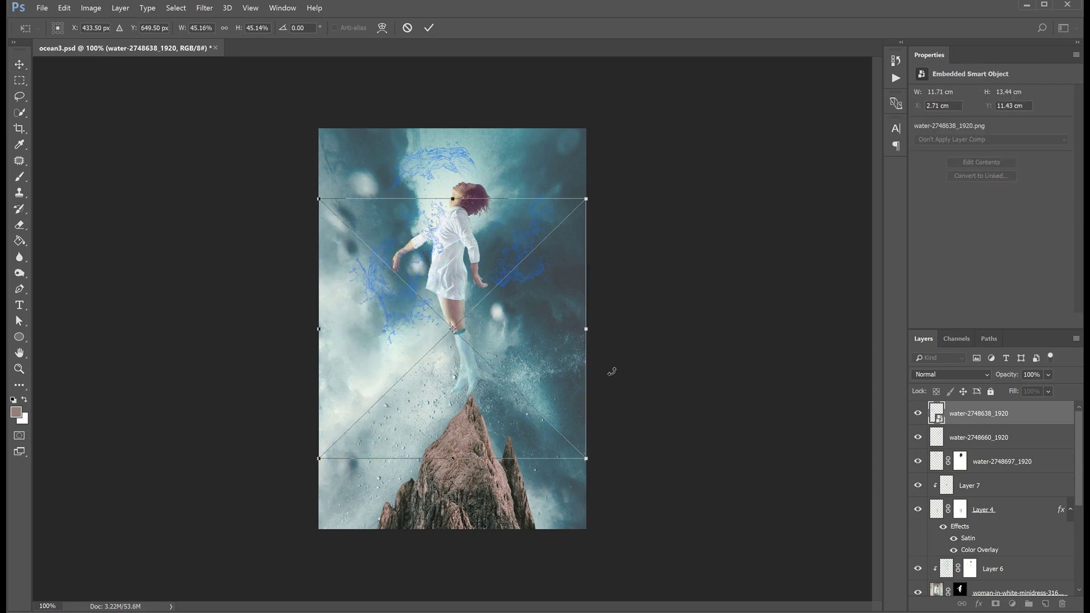
Scale another splash to about 27% over the woman's legs and rasterize it
{"action": "key", "text": "ctrl+alt+z"}
{"action": "left_click_drag", "start_coordinate": [591, 199], "coordinate": [534, 252]}
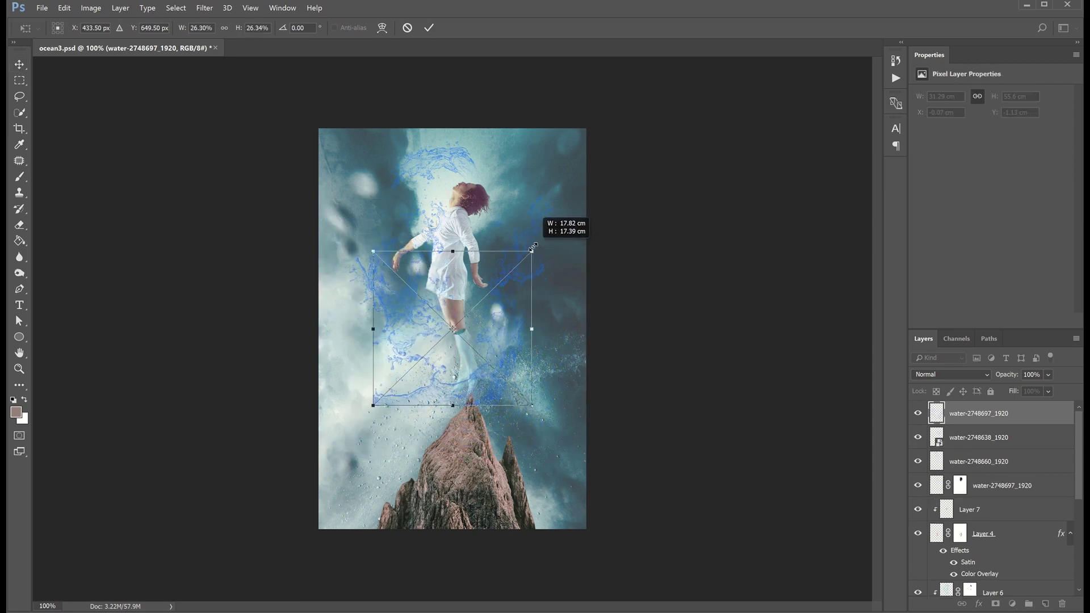
{"action": "left_click_drag", "start_coordinate": [502, 346], "coordinate": [504, 359]}
{"action": "key", "text": "Return"}
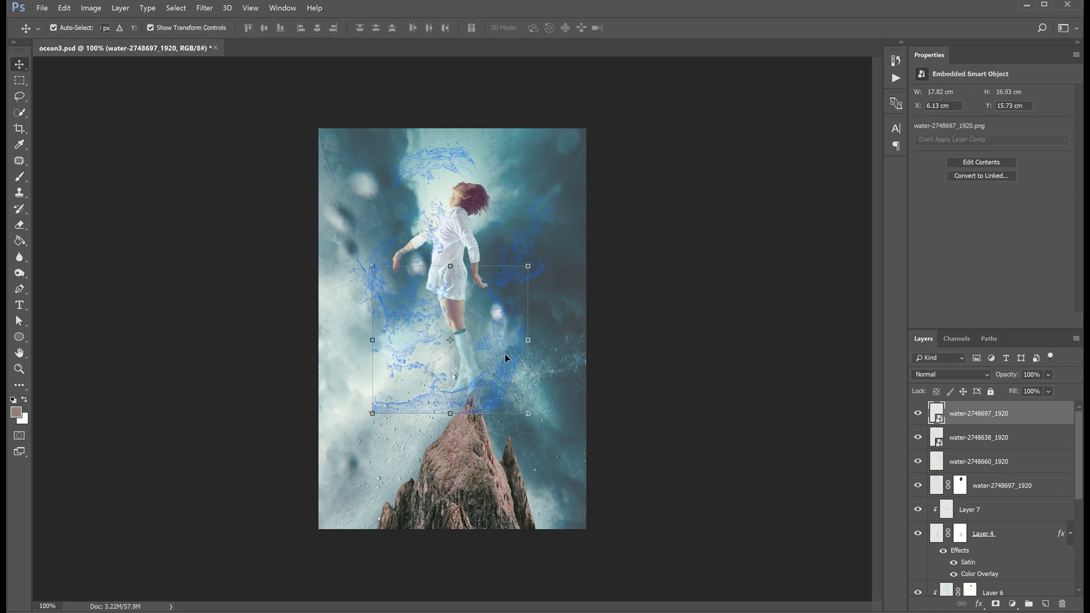
{"action": "right_click", "coordinate": [982, 412]}
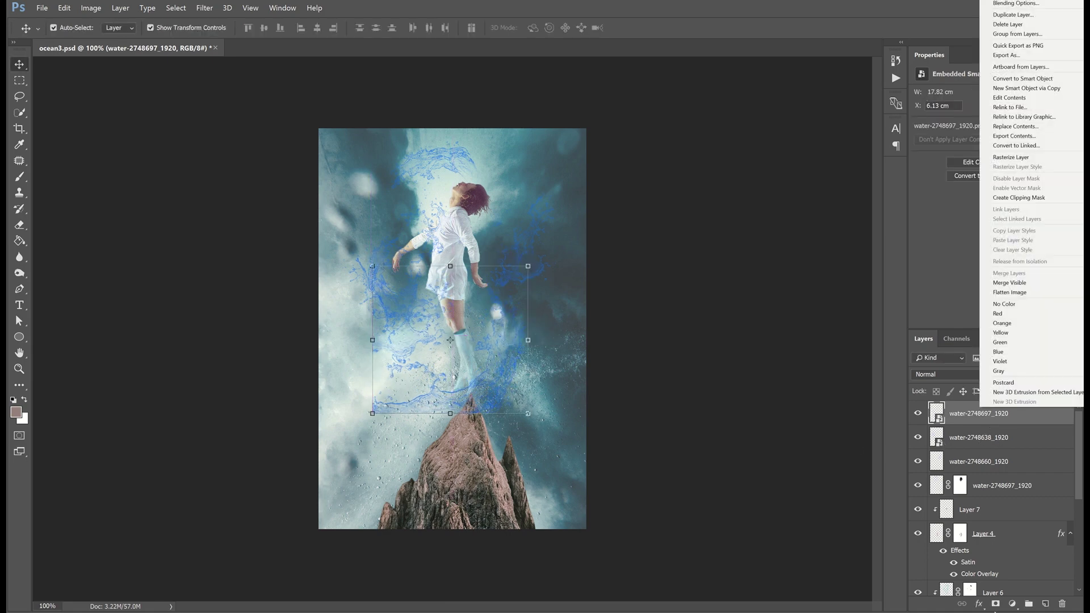
{"action": "left_click", "coordinate": [995, 608]}
Paint out the stray blue strands near the rock peak with a size-175 brush
{"action": "key", "text": "b"}
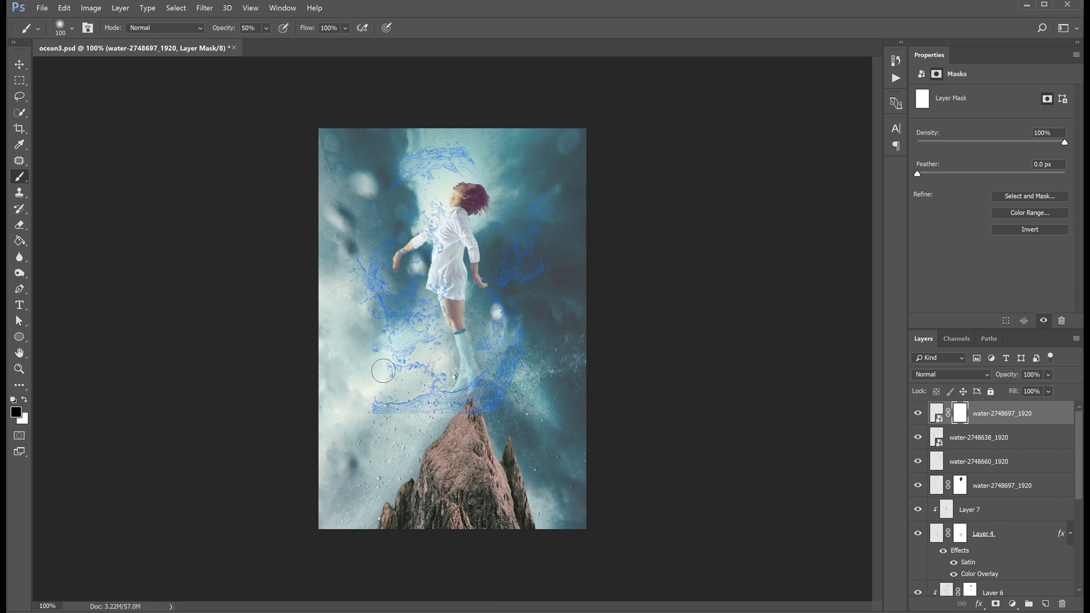
{"action": "key", "text": "bracketright"}
{"action": "key", "text": "bracketright"}
{"action": "key", "text": "bracketright"}
{"action": "left_click_drag", "start_coordinate": [420, 432], "coordinate": [398, 398]}
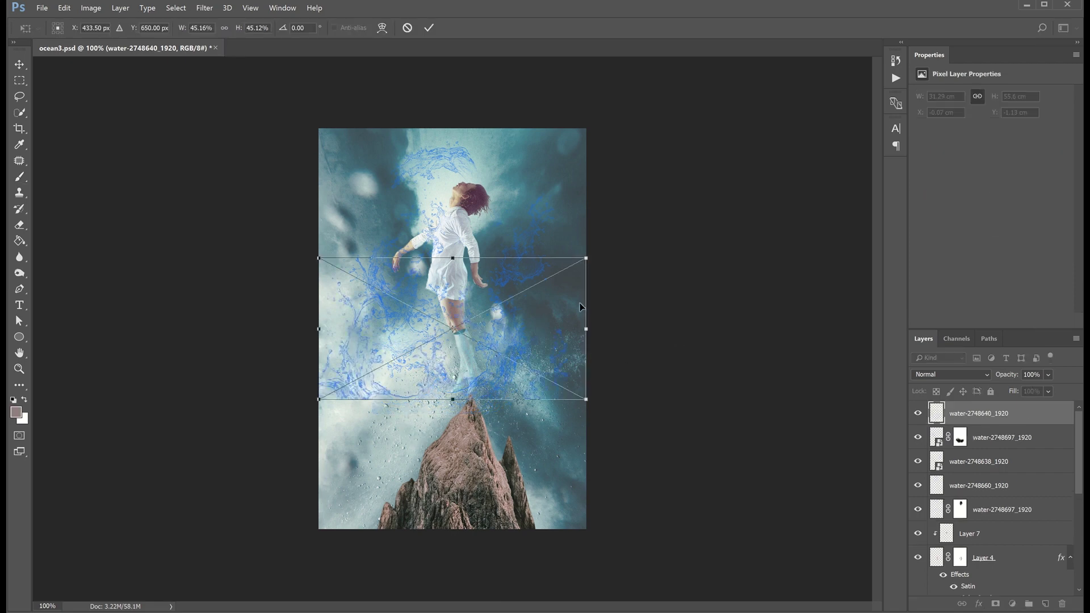
Shrink the next splash, move it onto the rock peak and rasterize it
{"action": "left_click_drag", "start_coordinate": [587, 260], "coordinate": [500, 290]}
{"action": "left_click_drag", "start_coordinate": [466, 350], "coordinate": [502, 390]}
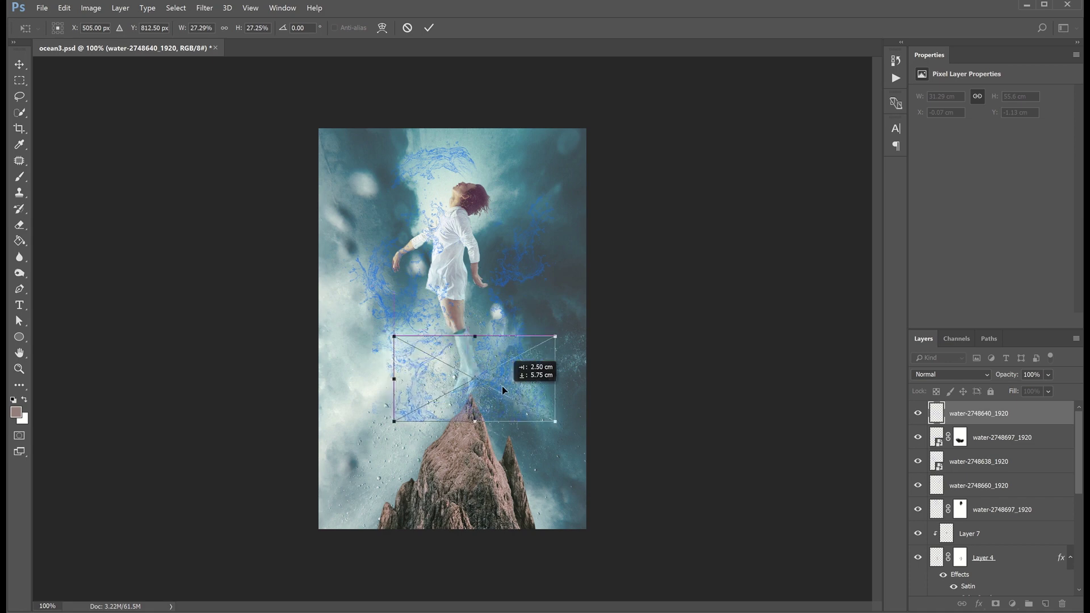
{"action": "key", "text": "Return"}
{"action": "right_click", "coordinate": [1016, 413]}
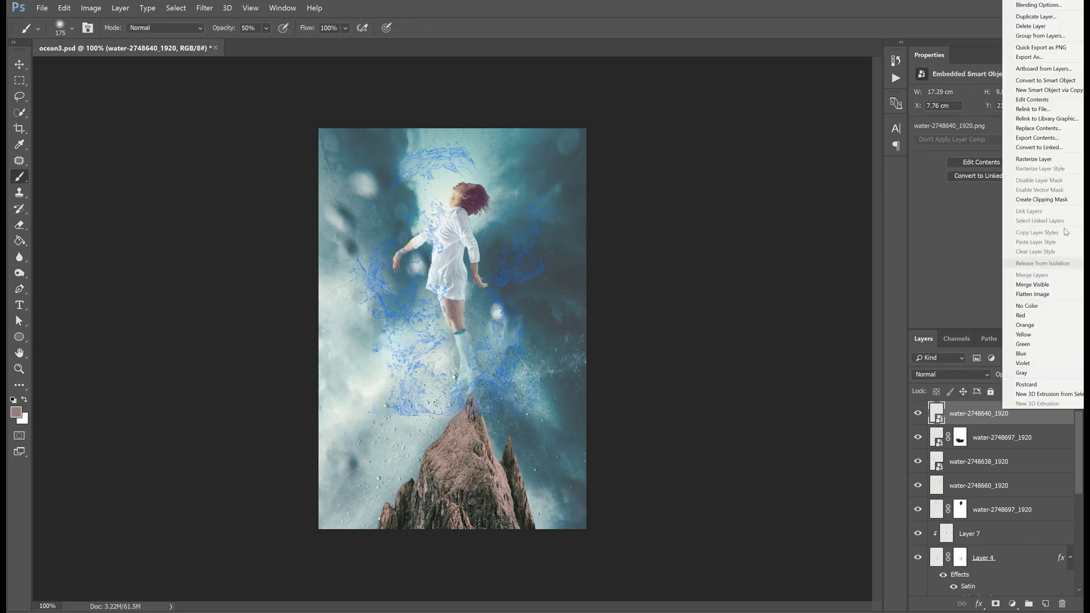
{"action": "left_click", "coordinate": [1025, 165]}
{"action": "key", "text": "v"}
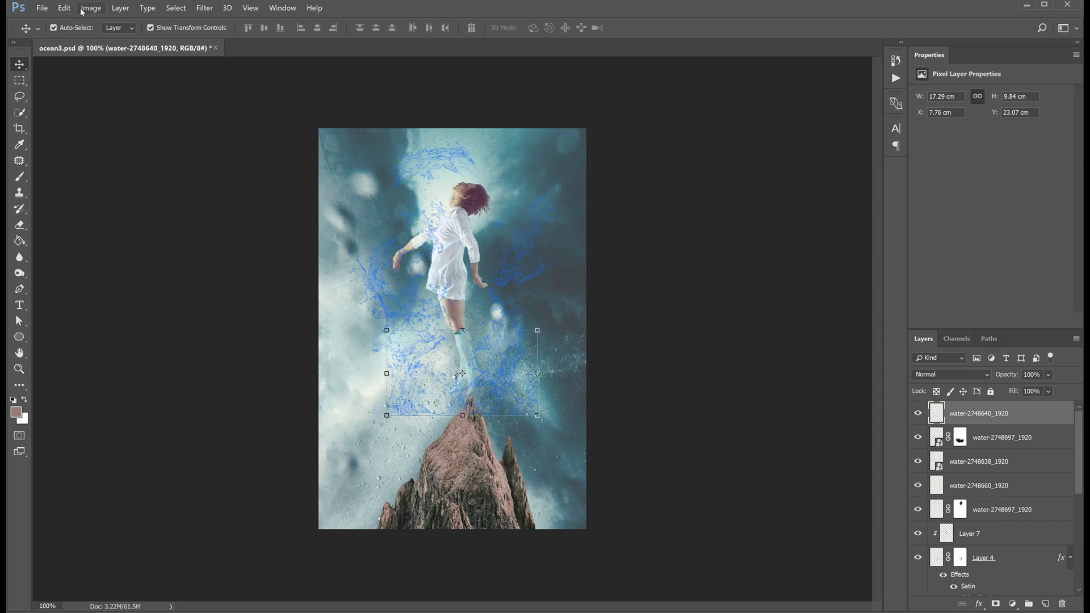
Warp the lower splash, pulling its corners around the rock peak
{"action": "left_click", "coordinate": [64, 8]}
{"action": "mouse_move", "coordinate": [131, 207]}
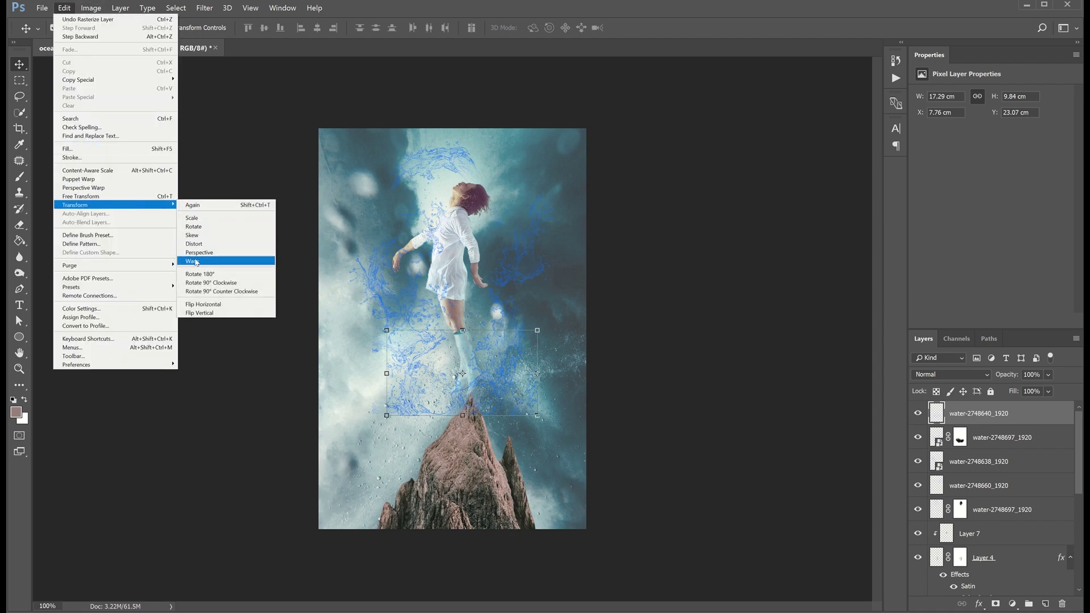
{"action": "left_click", "coordinate": [193, 261]}
{"action": "left_click_drag", "start_coordinate": [386, 330], "coordinate": [394, 300]}
{"action": "left_click_drag", "start_coordinate": [387, 416], "coordinate": [419, 442]}
{"action": "left_click_drag", "start_coordinate": [538, 417], "coordinate": [503, 454]}
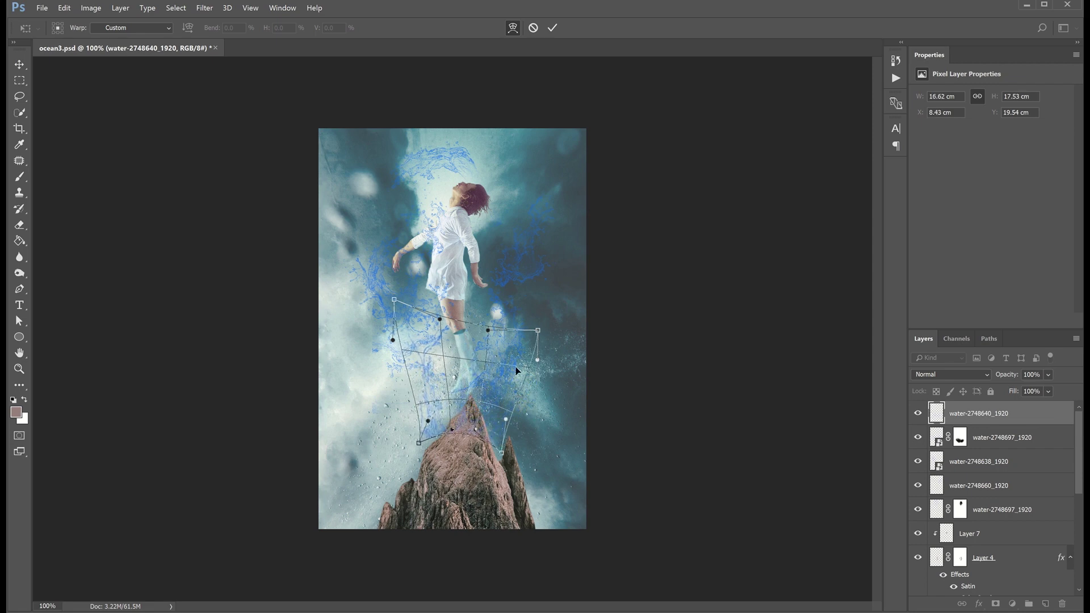
{"action": "left_click_drag", "start_coordinate": [536, 330], "coordinate": [529, 318]}
{"action": "left_click_drag", "start_coordinate": [422, 432], "coordinate": [427, 459]}
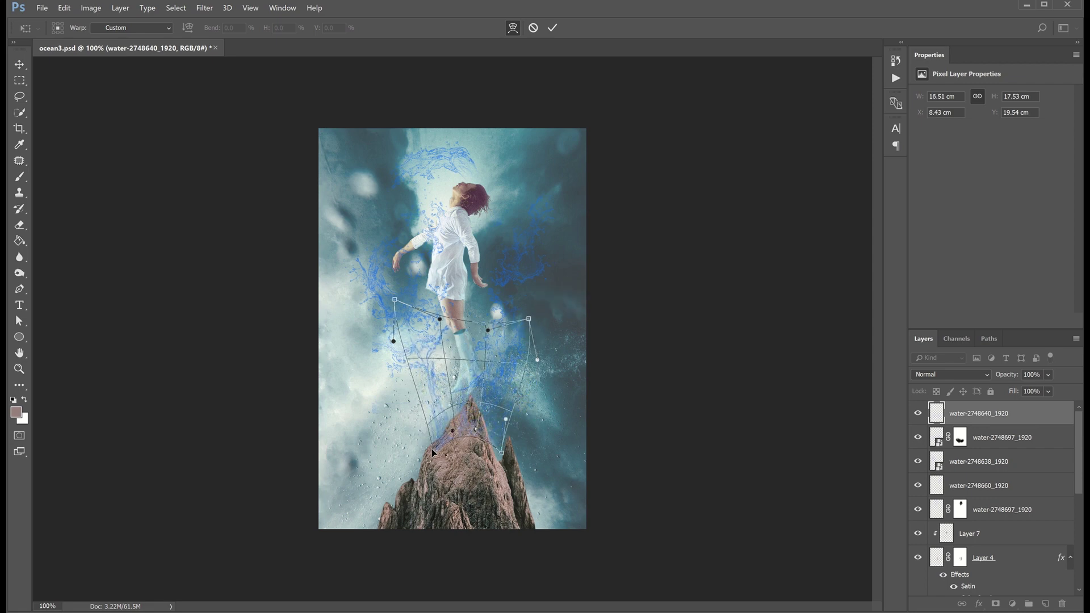
{"action": "left_click_drag", "start_coordinate": [393, 339], "coordinate": [436, 364]}
Refine the warp around the legs and peak, apply it, and add a layer mask
{"action": "left_click_drag", "start_coordinate": [396, 300], "coordinate": [403, 339]}
{"action": "mouse_move", "coordinate": [488, 329]}
{"action": "left_mouse_down"}
{"action": "mouse_move", "coordinate": [490, 349]}
{"action": "mouse_move", "coordinate": [525, 346]}
{"action": "left_mouse_up"}
{"action": "left_click_drag", "start_coordinate": [501, 453], "coordinate": [437, 402]}
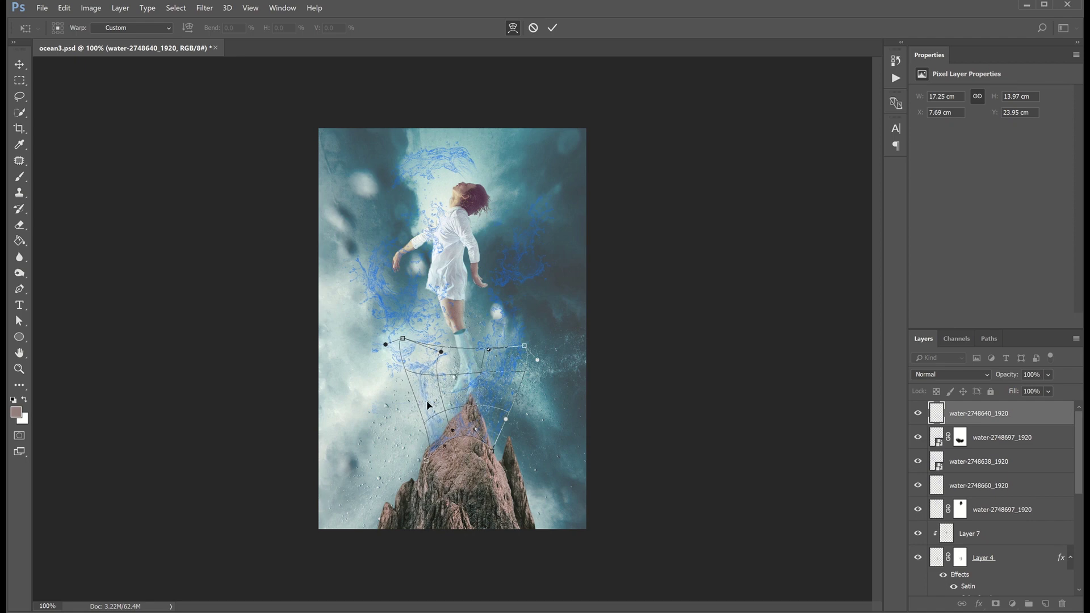
{"action": "left_click_drag", "start_coordinate": [428, 462], "coordinate": [438, 449]}
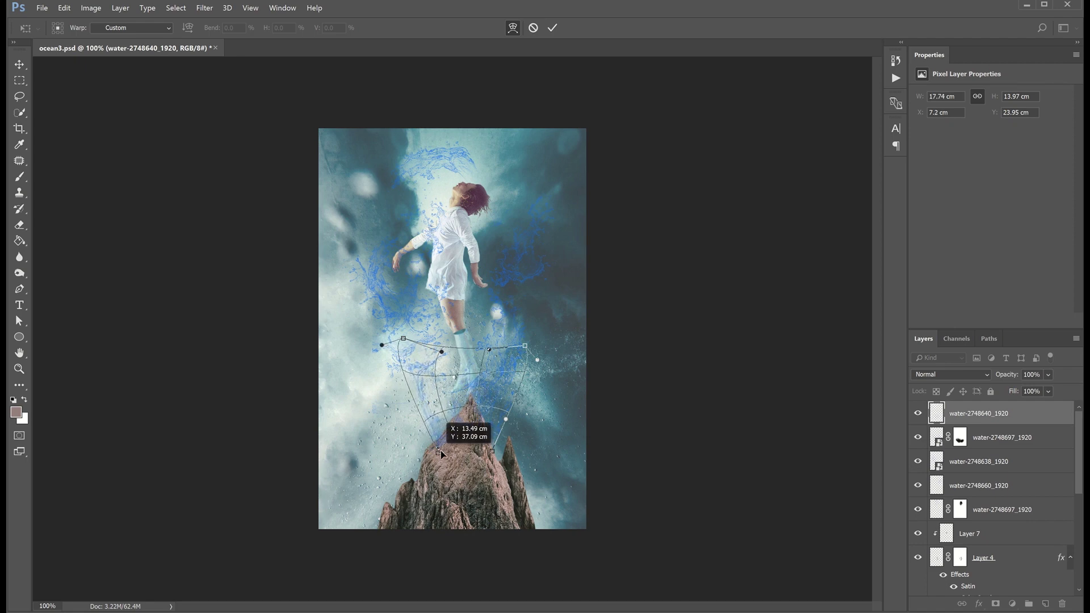
{"action": "left_click_drag", "start_coordinate": [404, 340], "coordinate": [407, 353]}
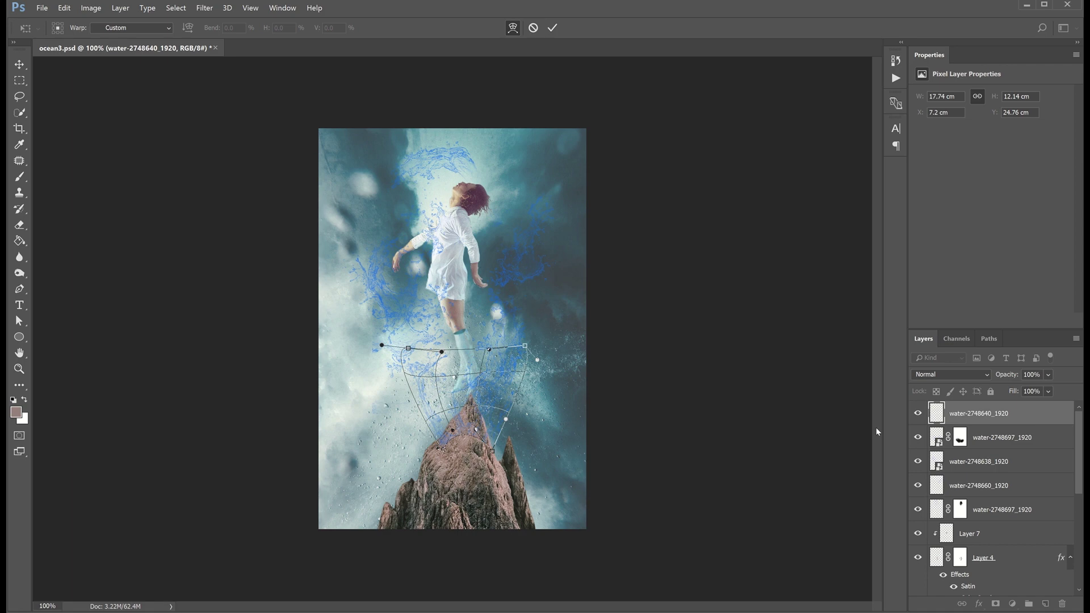
{"action": "key", "text": "Return"}
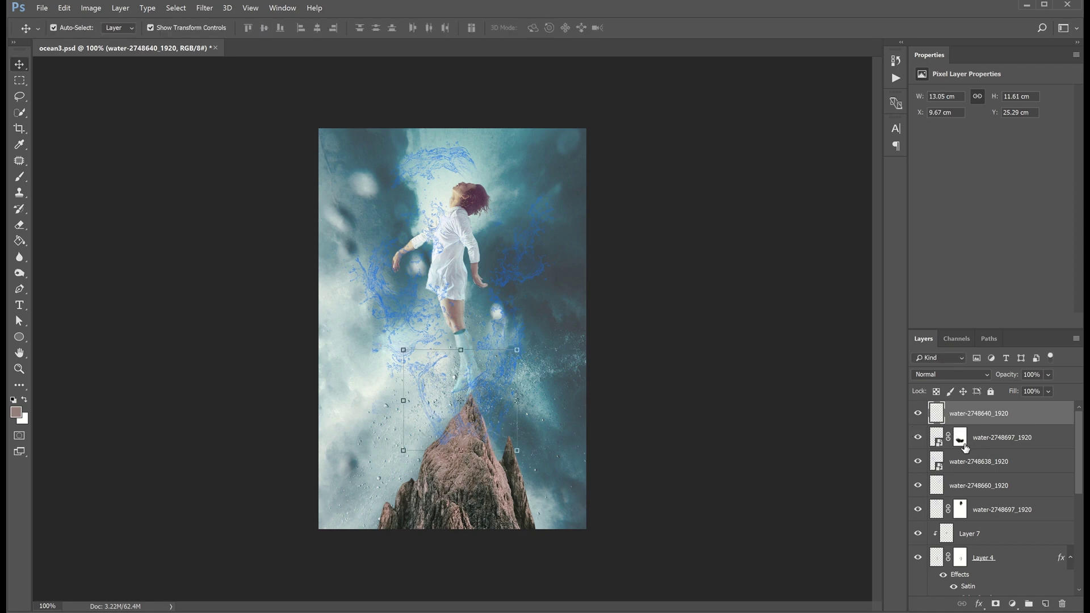
{"action": "left_click", "coordinate": [995, 604]}
{"action": "key", "text": "b"}
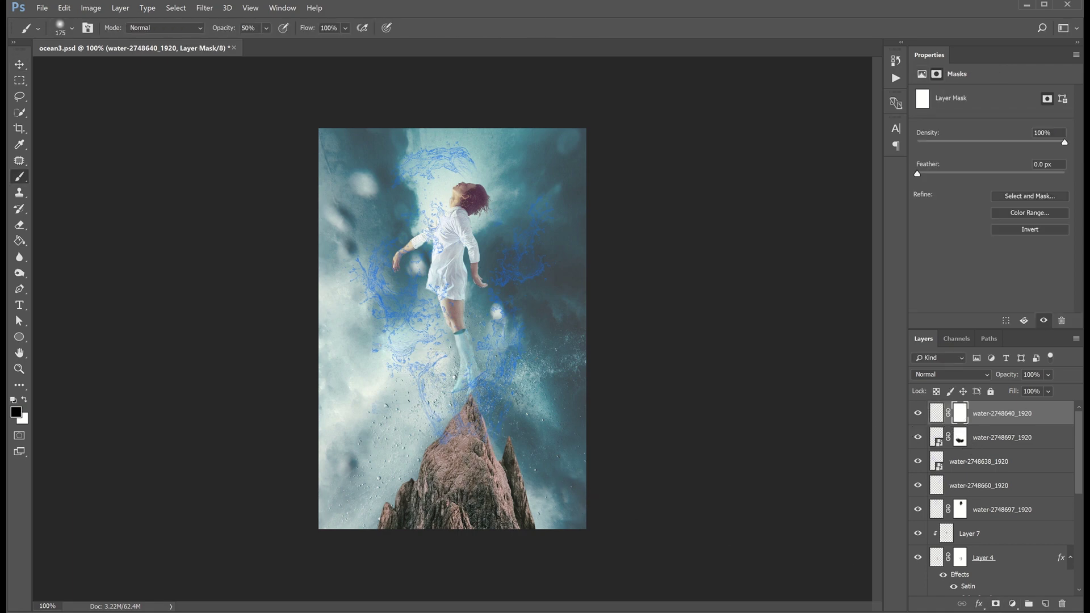
Select the five water layers, group them and merge into one layer
{"action": "key", "text": "v"}
{"action": "left_click", "coordinate": [959, 487], "text": "shift"}
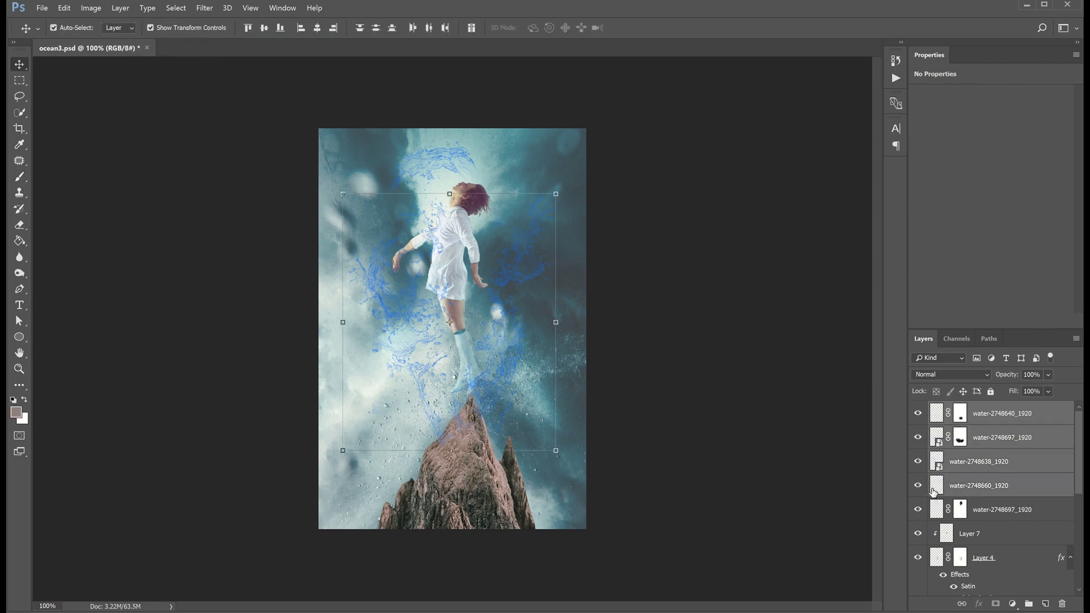
{"action": "left_click", "coordinate": [939, 513], "text": "shift"}
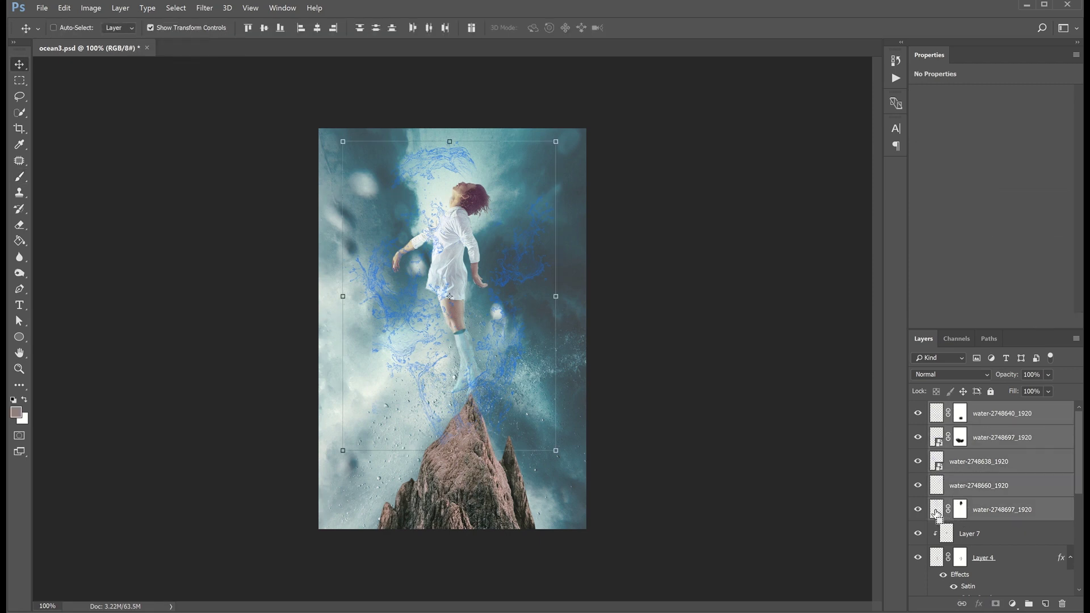
{"action": "key", "text": "ctrl+g"}
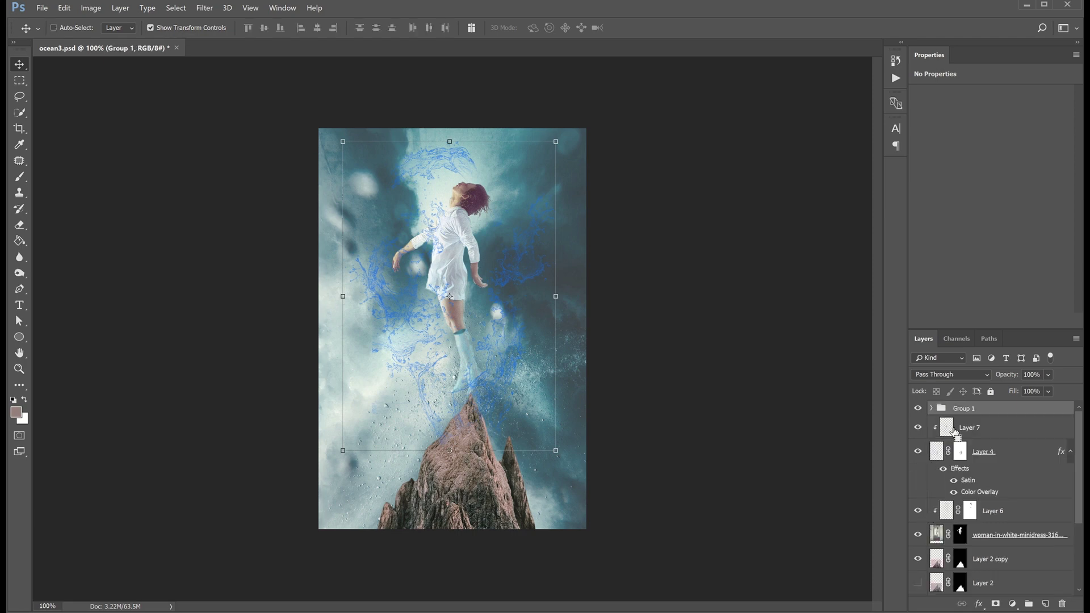
{"action": "key", "text": "ctrl+e"}
Colorize the merged water with Hue 202, Saturation 100, Lightness +71
{"action": "key", "text": "ctrl+u"}
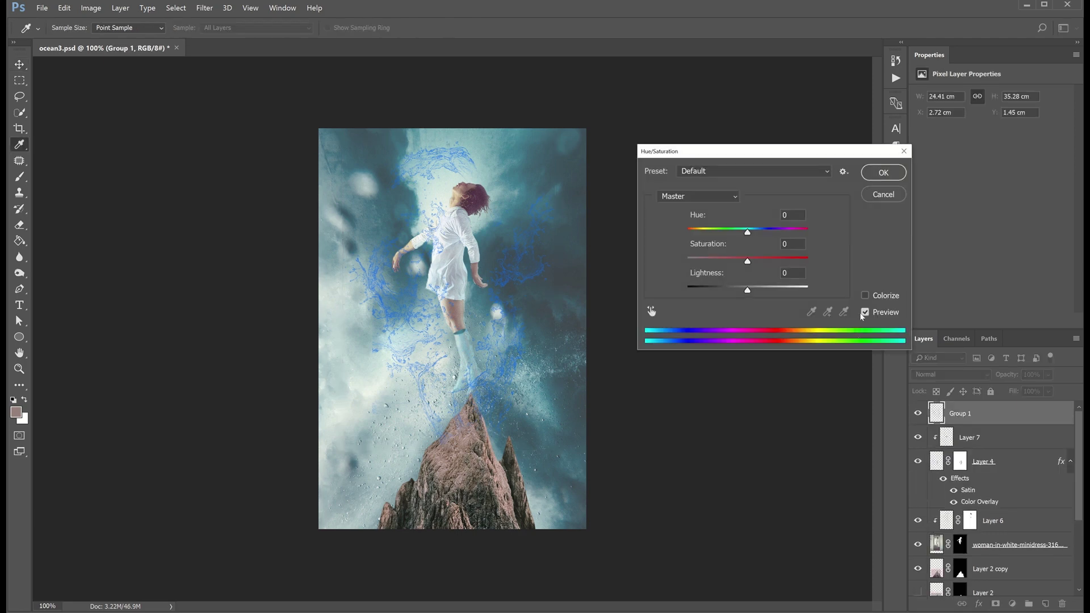
{"action": "left_click", "coordinate": [869, 297]}
{"action": "left_click_drag", "start_coordinate": [748, 290], "coordinate": [791, 290]}
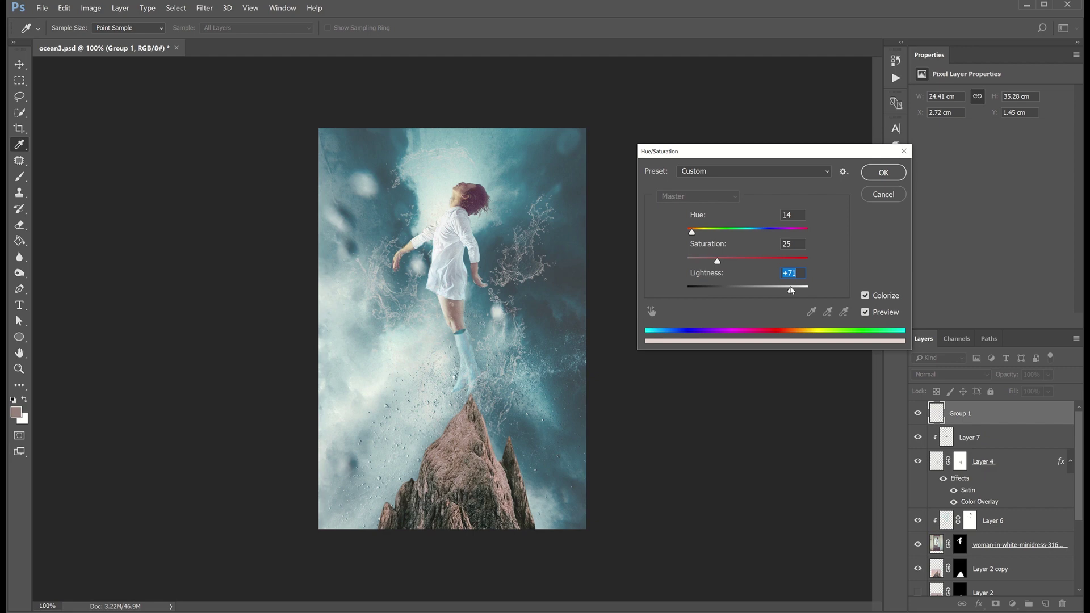
{"action": "left_click_drag", "start_coordinate": [718, 261], "coordinate": [766, 262]}
{"action": "mouse_move", "coordinate": [692, 232]}
{"action": "left_mouse_down"}
{"action": "mouse_move", "coordinate": [757, 237]}
{"action": "mouse_move", "coordinate": [805, 265]}
{"action": "left_mouse_up"}
{"action": "left_click", "coordinate": [884, 172]}
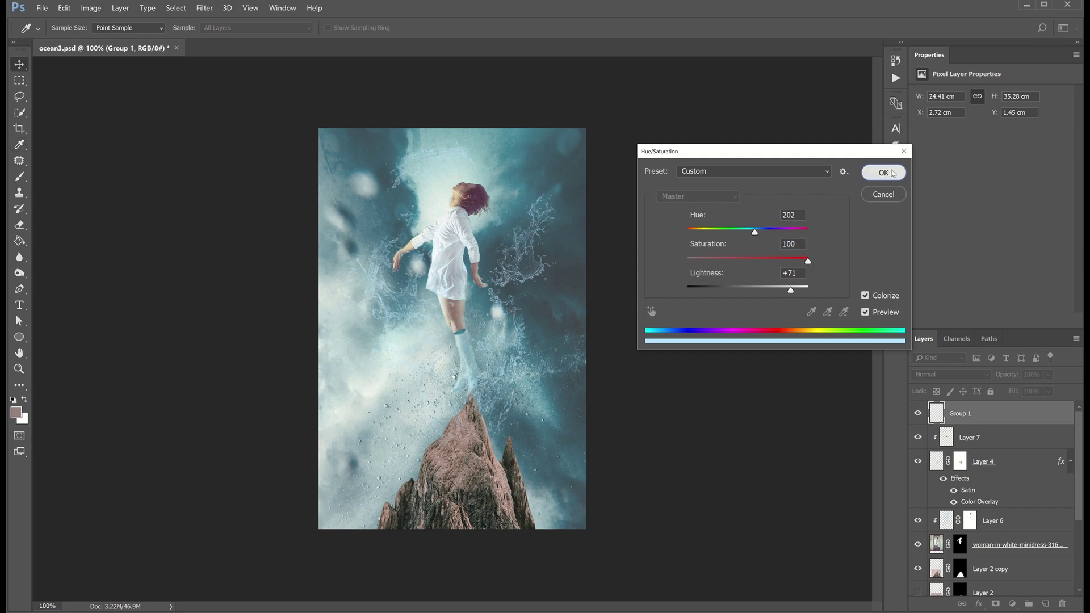
Stack two duplicates of the water, merge them, and brighten highlights with Curves
{"action": "key", "text": "v"}
{"action": "key", "text": "ctrl+j"}
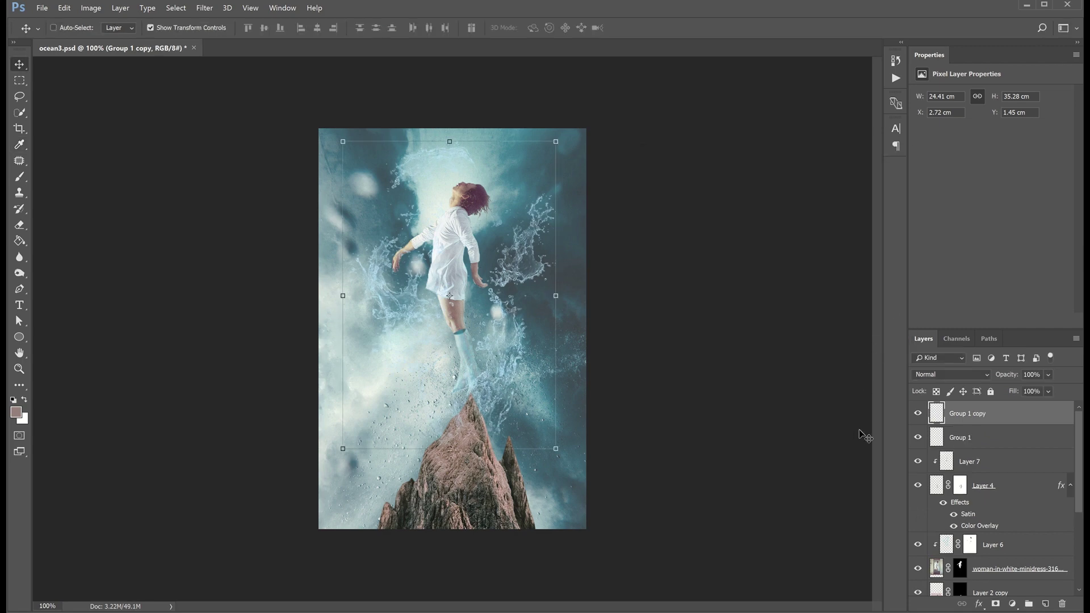
{"action": "key", "text": "ctrl+j"}
{"action": "left_click", "coordinate": [1011, 496], "text": "shift"}
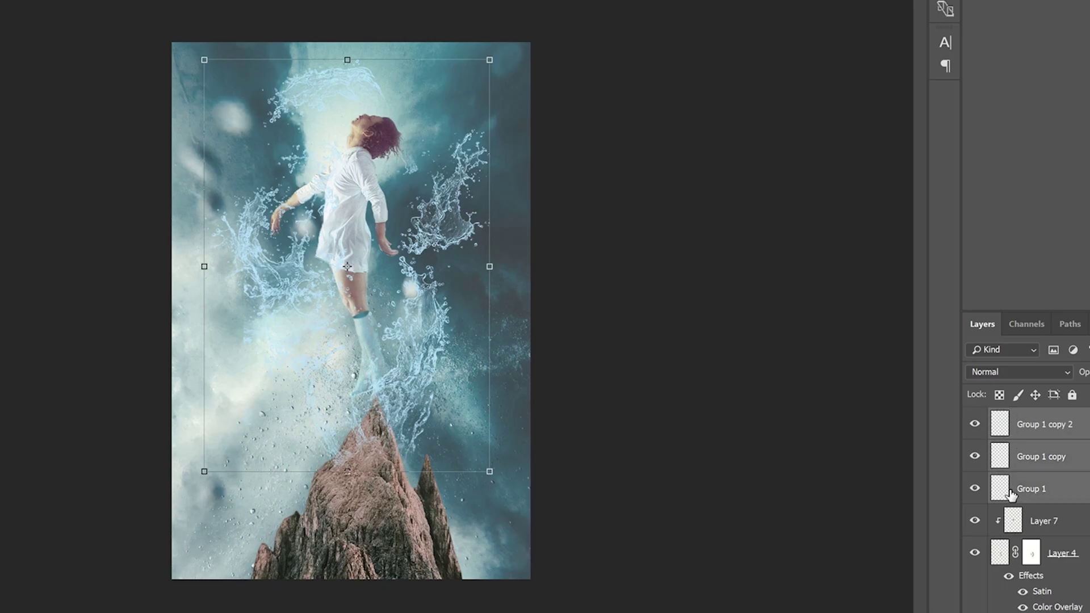
{"action": "key", "text": "ctrl+e"}
{"action": "key", "text": "ctrl+m"}
{"action": "left_click_drag", "start_coordinate": [806, 154], "coordinate": [794, 132]}
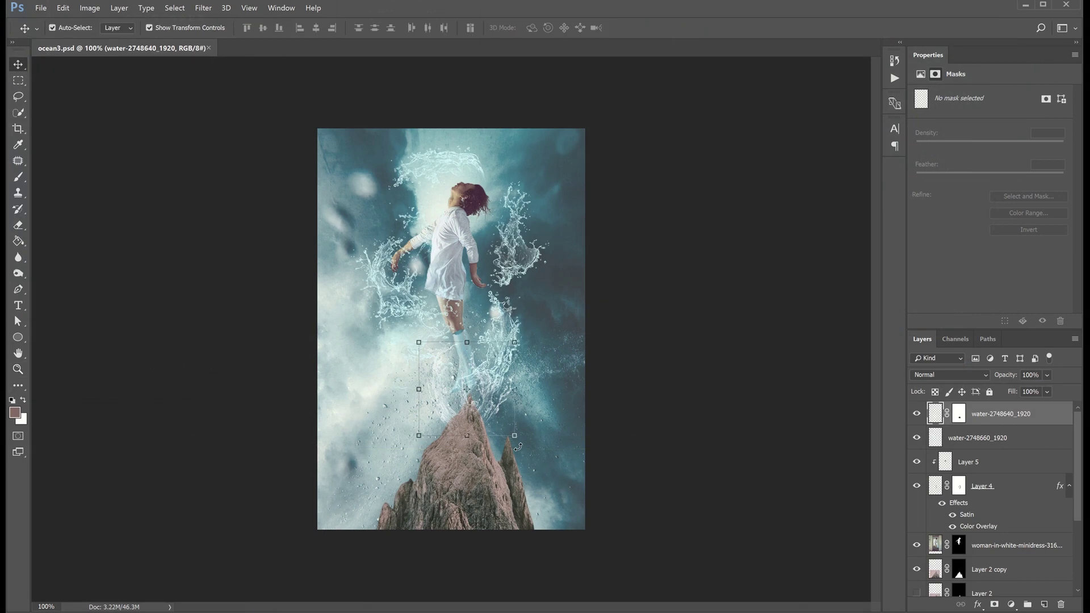
{"action": "left_click", "coordinate": [424, 509]}
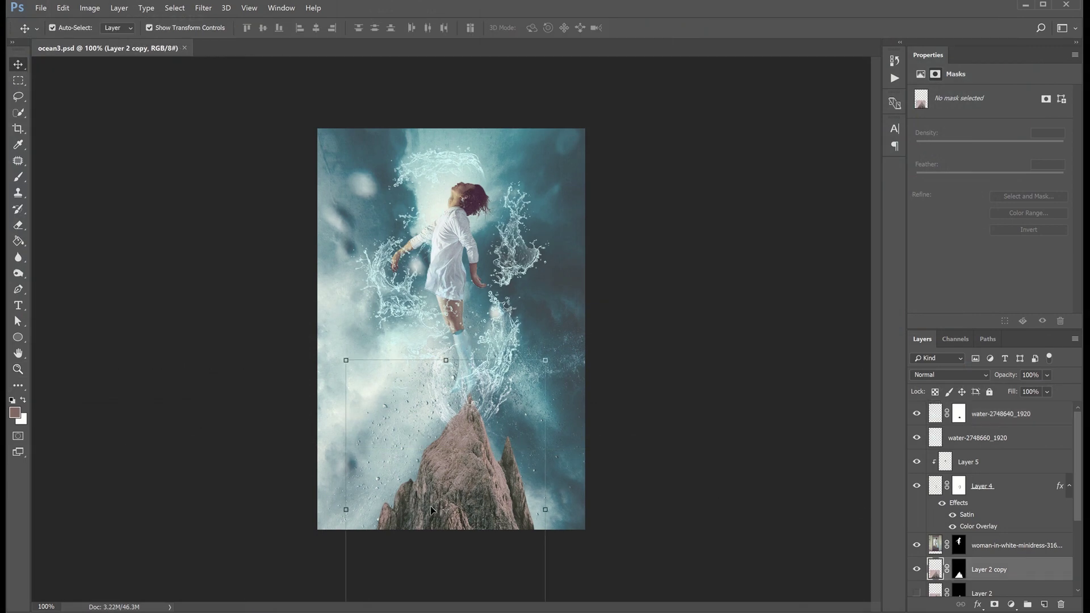
Add a clipped Hue/Saturation layer colorizing the rock to Hue 196, Saturation 45, Lightness -19
{"action": "left_click", "coordinate": [1010, 606]}
{"action": "left_click", "coordinate": [1045, 506]}
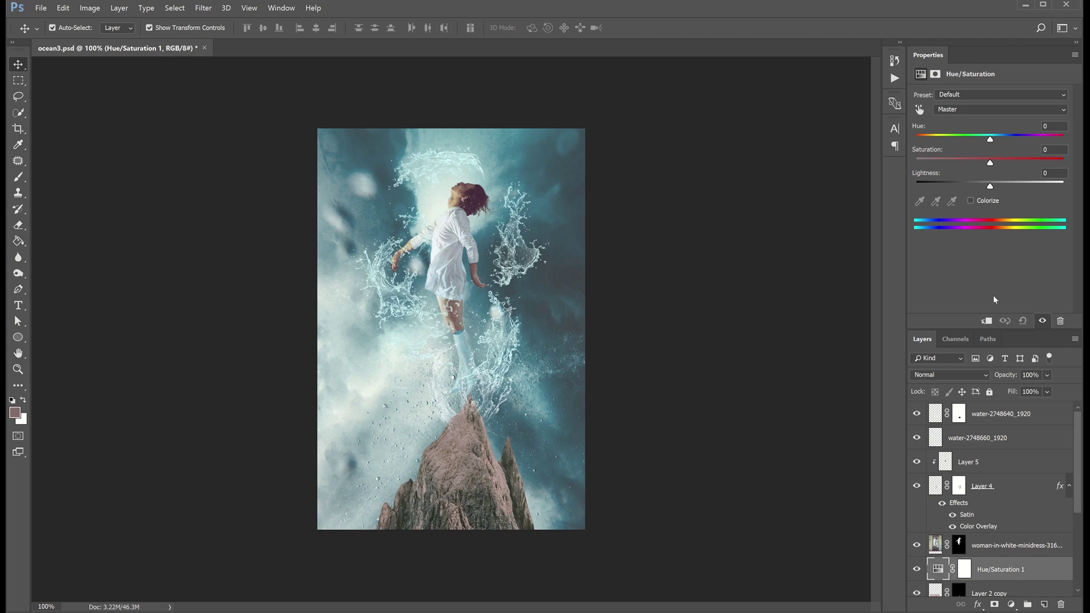
{"action": "left_click", "coordinate": [987, 322]}
{"action": "scroll", "coordinate": [986, 513], "scroll_direction": "down", "scroll_amount": 1}
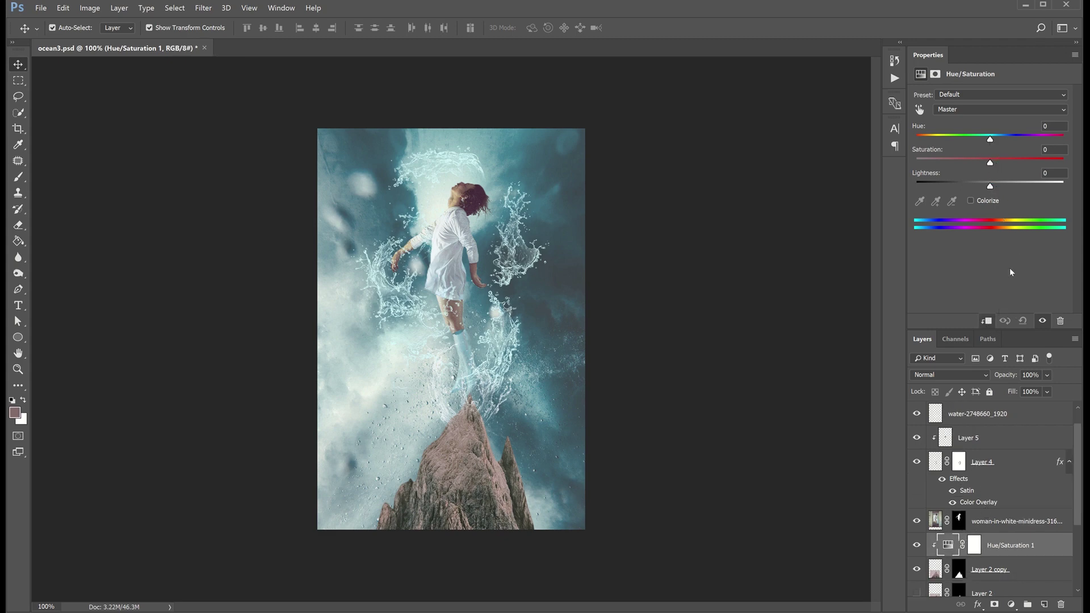
{"action": "left_click", "coordinate": [971, 201]}
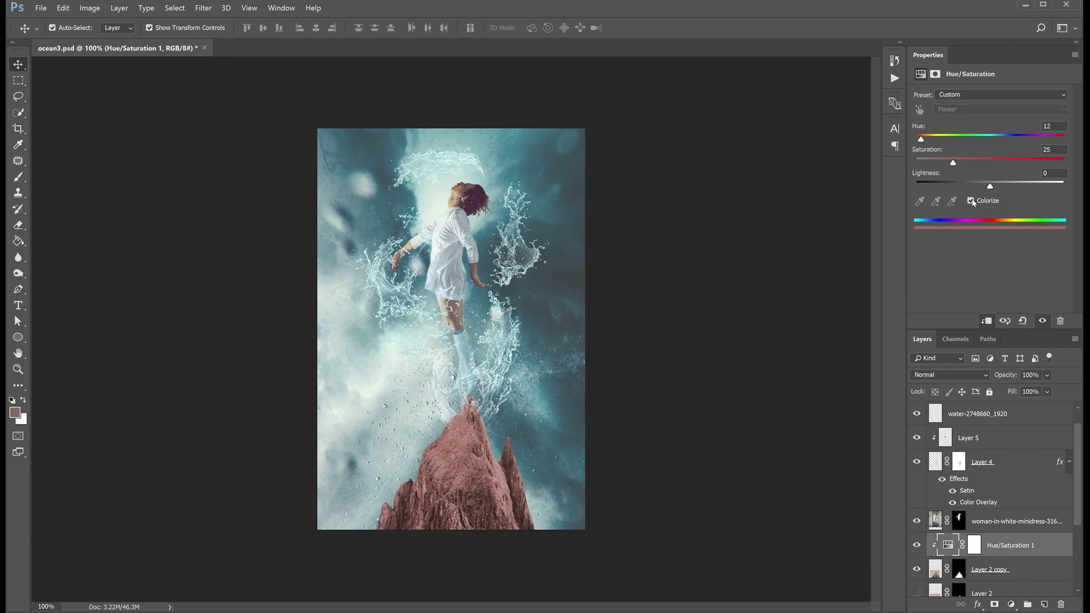
{"action": "left_click", "coordinate": [993, 137]}
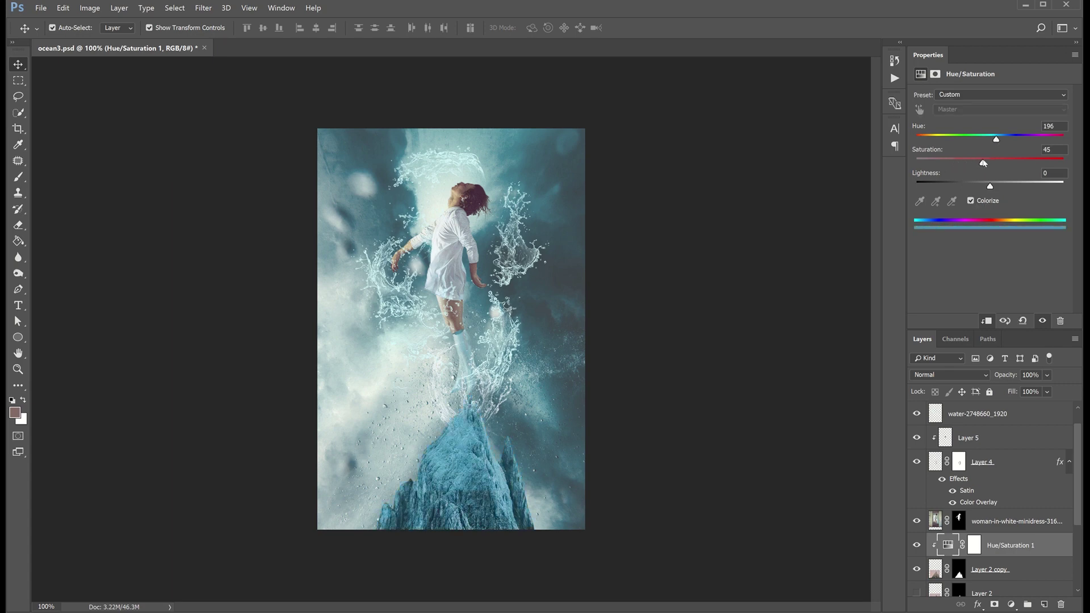
{"action": "left_click", "coordinate": [976, 188]}
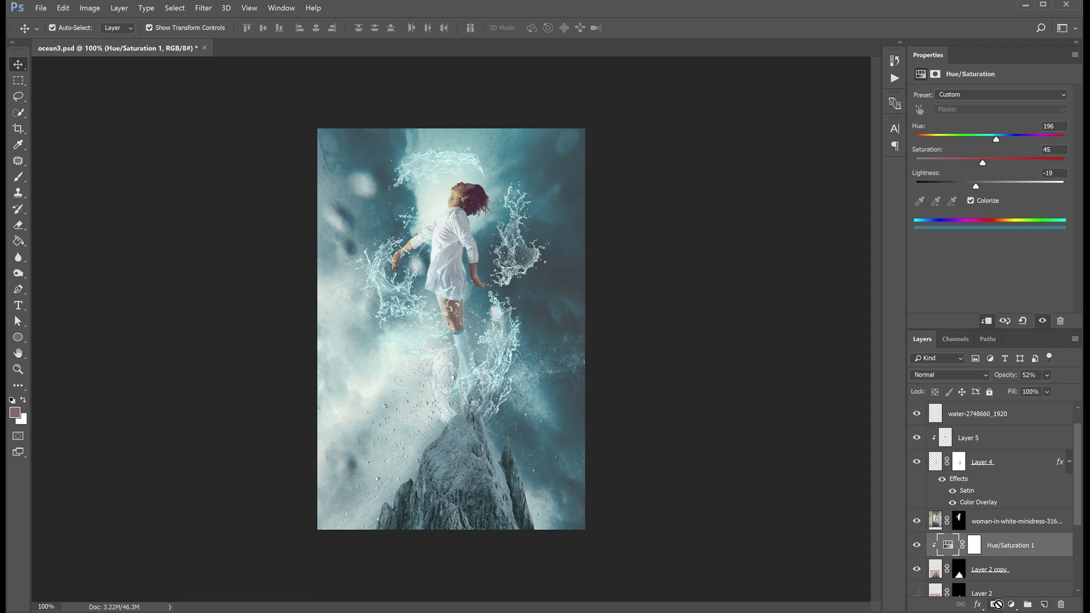
Paint the adjustment mask with a soft black brush to fade the tint at the rock's base
{"action": "left_click", "coordinate": [977, 546]}
{"action": "key", "text": "b"}
{"action": "key", "text": "d"}
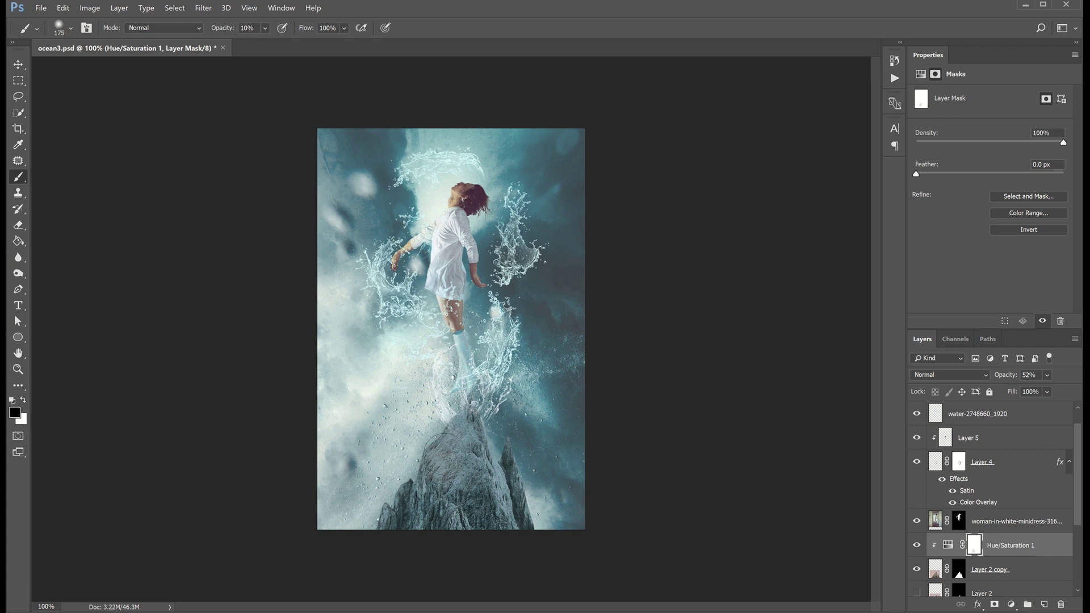
{"action": "left_click_drag", "start_coordinate": [457, 503], "coordinate": [390, 544]}
{"action": "left_click_drag", "start_coordinate": [519, 471], "coordinate": [492, 505]}
{"action": "key", "text": "v"}
{"action": "left_click", "coordinate": [937, 575]}
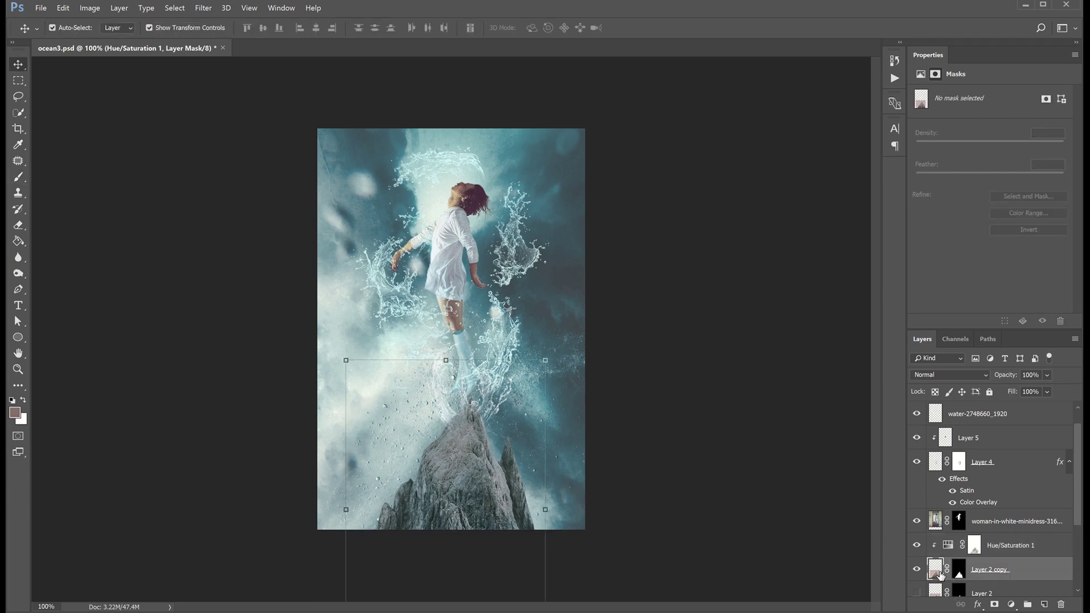
Apply an S-curve to Layer 2 copy to deepen the rock's shadows
{"action": "key", "text": "ctrl+m"}
{"action": "left_click_drag", "start_coordinate": [706, 299], "coordinate": [702, 313]}
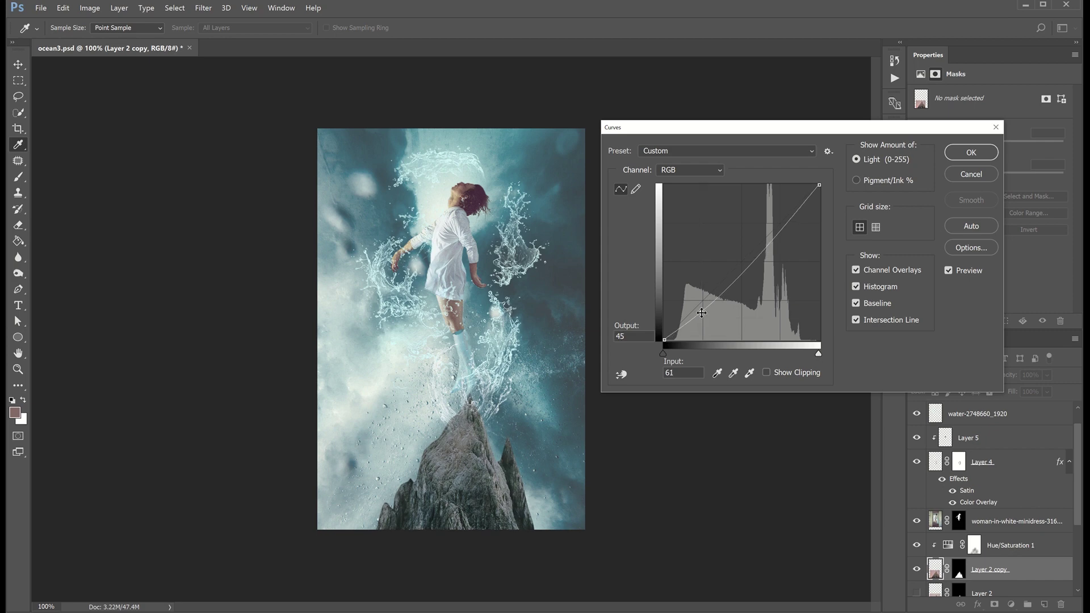
{"action": "left_click", "coordinate": [794, 200]}
{"action": "left_click_drag", "start_coordinate": [793, 200], "coordinate": [794, 201]}
{"action": "left_click_drag", "start_coordinate": [700, 317], "coordinate": [698, 318]}
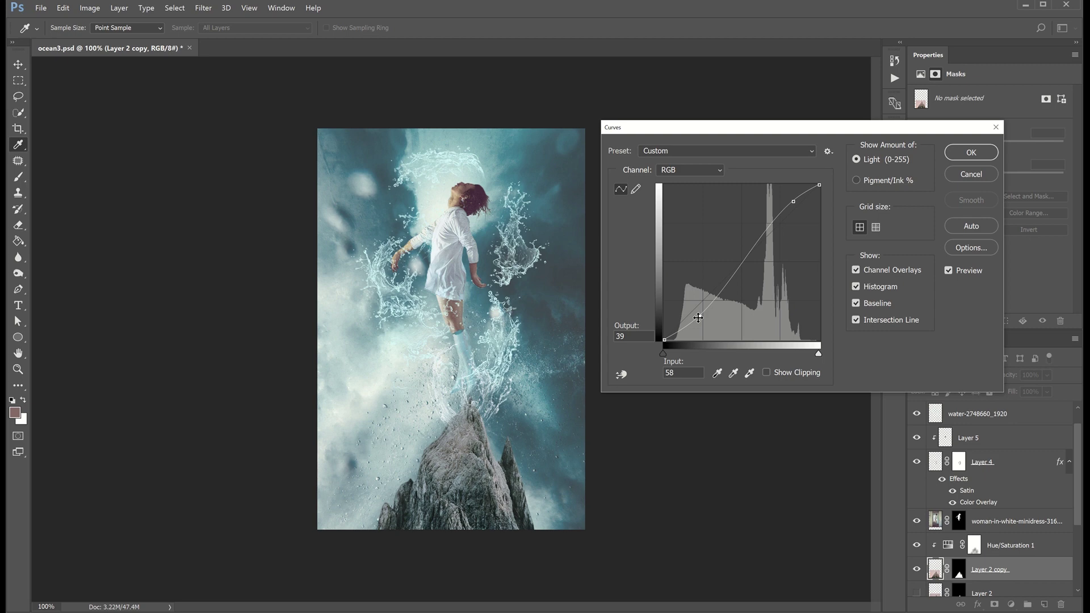
{"action": "key", "text": "Return"}
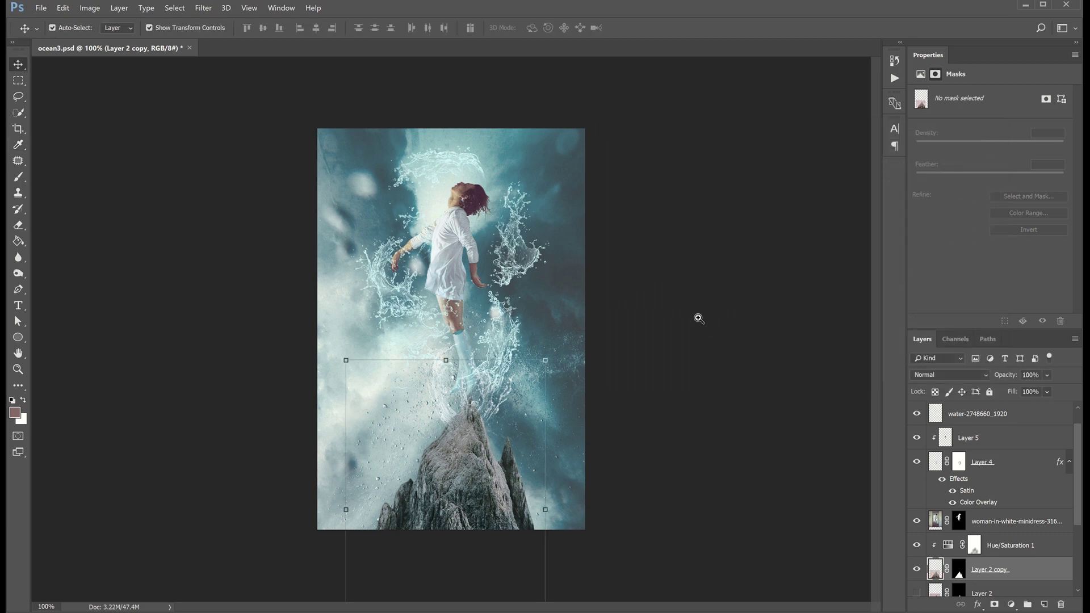
Lift the woman's highlights with Curves and add empty Layer 6 above her
{"action": "key", "text": "z"}
{"action": "key", "text": "v"}
{"action": "left_click", "coordinate": [454, 239]}
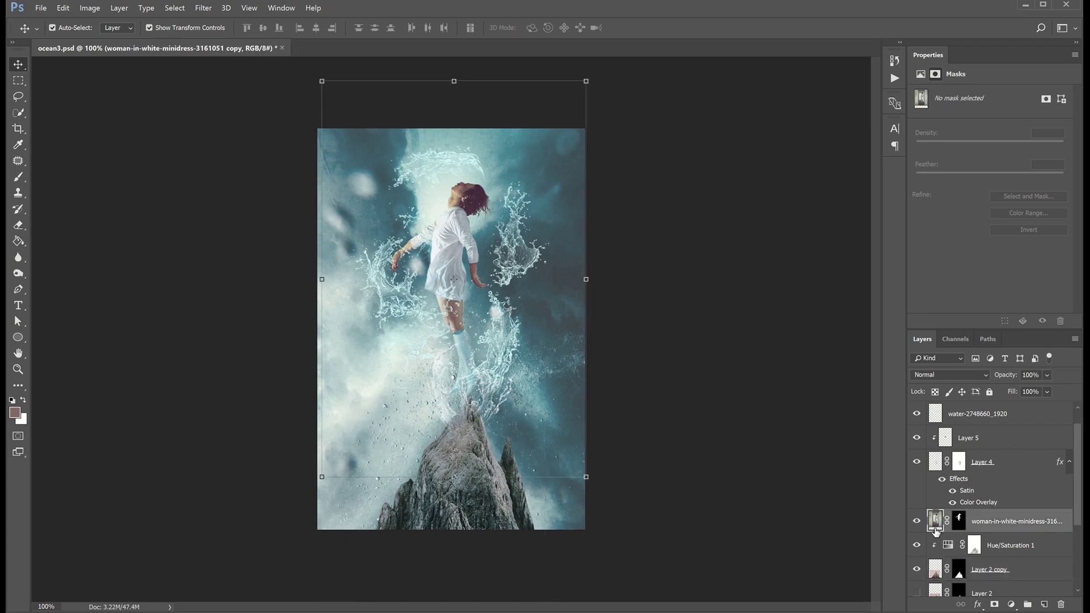
{"action": "key", "text": "ctrl+m"}
{"action": "left_click_drag", "start_coordinate": [800, 204], "coordinate": [795, 200]}
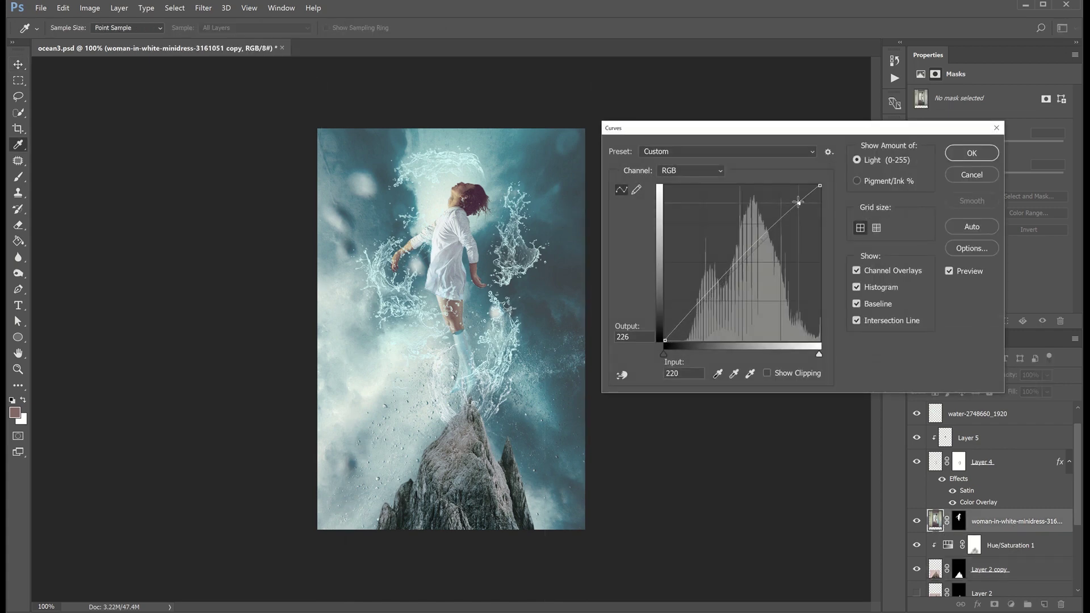
{"action": "key", "text": "Return"}
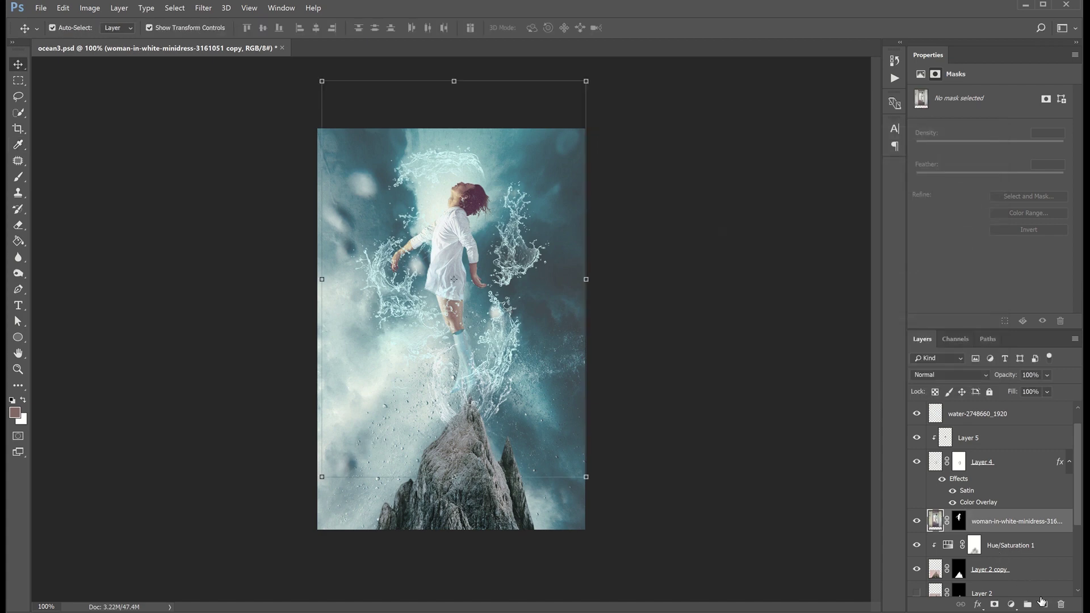
{"action": "left_click", "coordinate": [1044, 605]}
Zoom in on the woman's head and sample light cyan from the splash with a smaller brush
{"action": "key", "text": "z"}
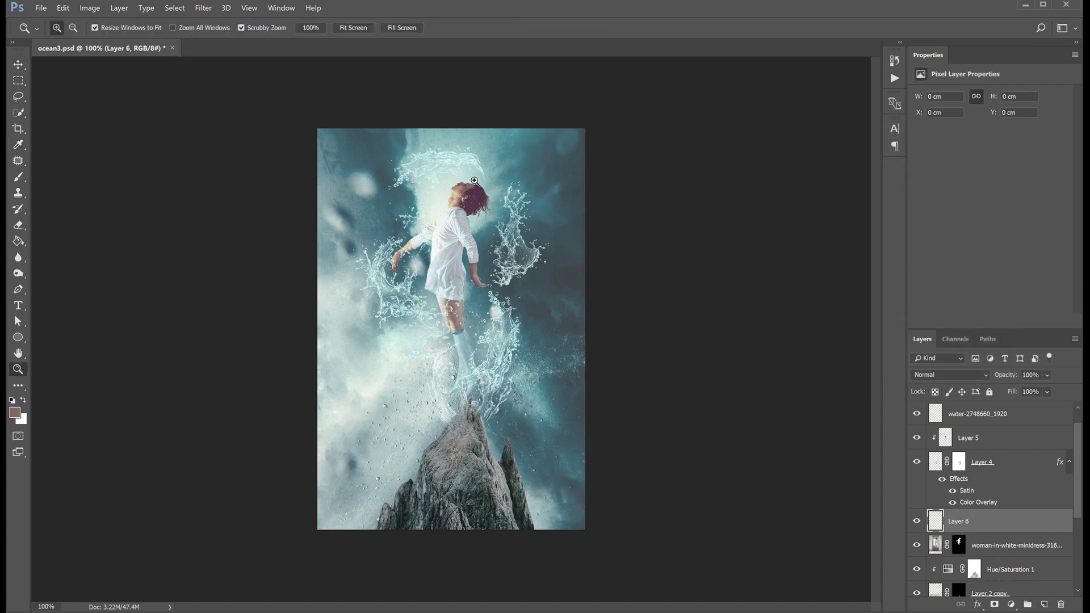
{"action": "left_click", "coordinate": [474, 180]}
{"action": "left_click", "coordinate": [475, 180]}
{"action": "key", "text": "b"}
{"action": "left_click", "coordinate": [475, 183], "text": "alt"}
{"action": "key", "text": "bracketleft"}
{"action": "key", "text": "bracketleft"}
{"action": "key", "text": "bracketleft"}
{"action": "key", "text": "bracketleft"}
{"action": "key", "text": "bracketleft"}
{"action": "key", "text": "bracketleft"}
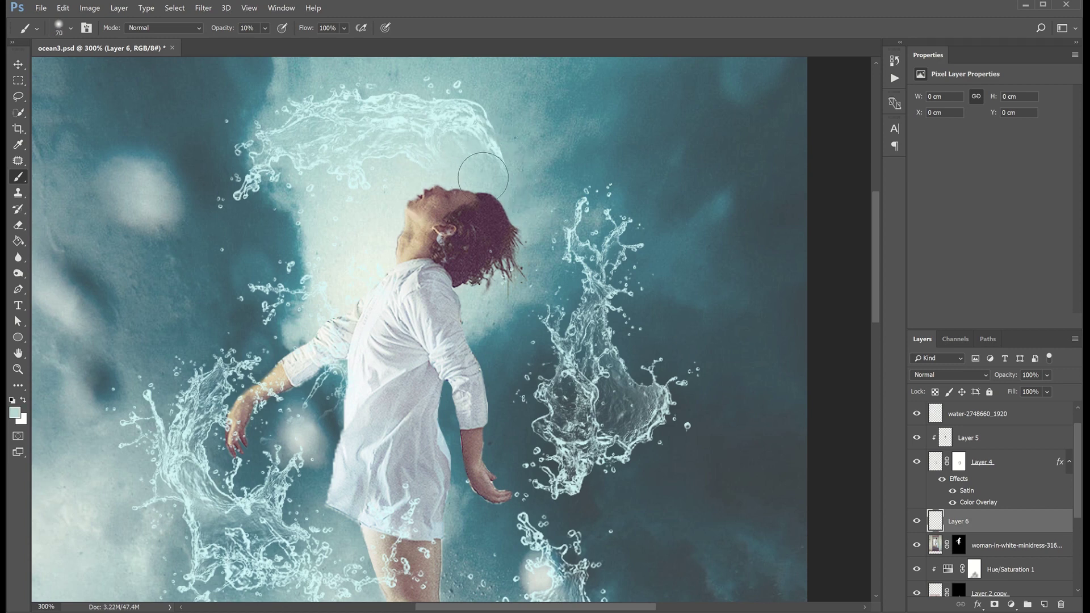
{"action": "key", "text": "bracketleft"}
{"action": "left_click", "coordinate": [483, 183]}
{"action": "key", "text": "ctrl+z"}
Paint full-opacity light cyan over the hair and shoulder, clipping Layer 6 to the woman
{"action": "key", "text": "0"}
{"action": "mouse_move", "coordinate": [477, 170]}
{"action": "left_mouse_down"}
{"action": "mouse_move", "coordinate": [515, 202]}
{"action": "mouse_move", "coordinate": [513, 302]}
{"action": "left_mouse_up"}
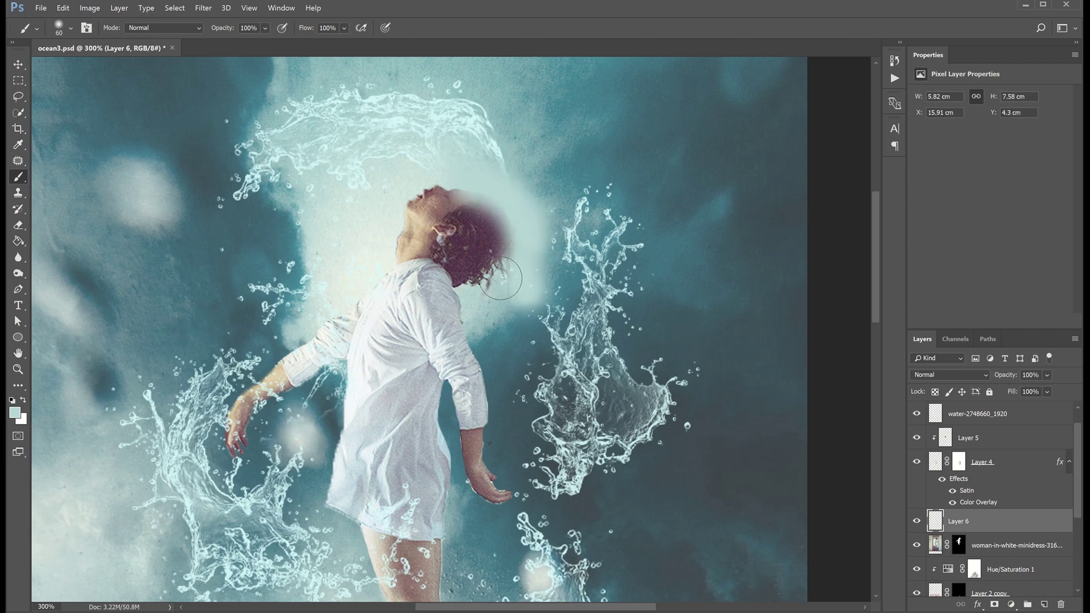
{"action": "left_click_drag", "start_coordinate": [483, 295], "coordinate": [500, 409]}
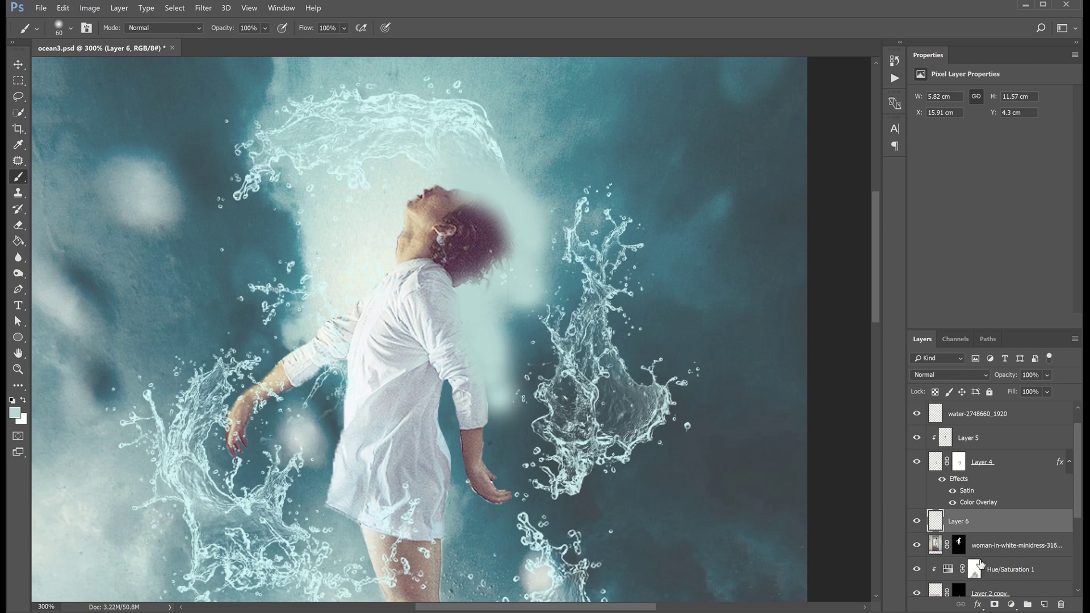
{"action": "right_click", "coordinate": [985, 526]}
{"action": "left_click", "coordinate": [1005, 305]}
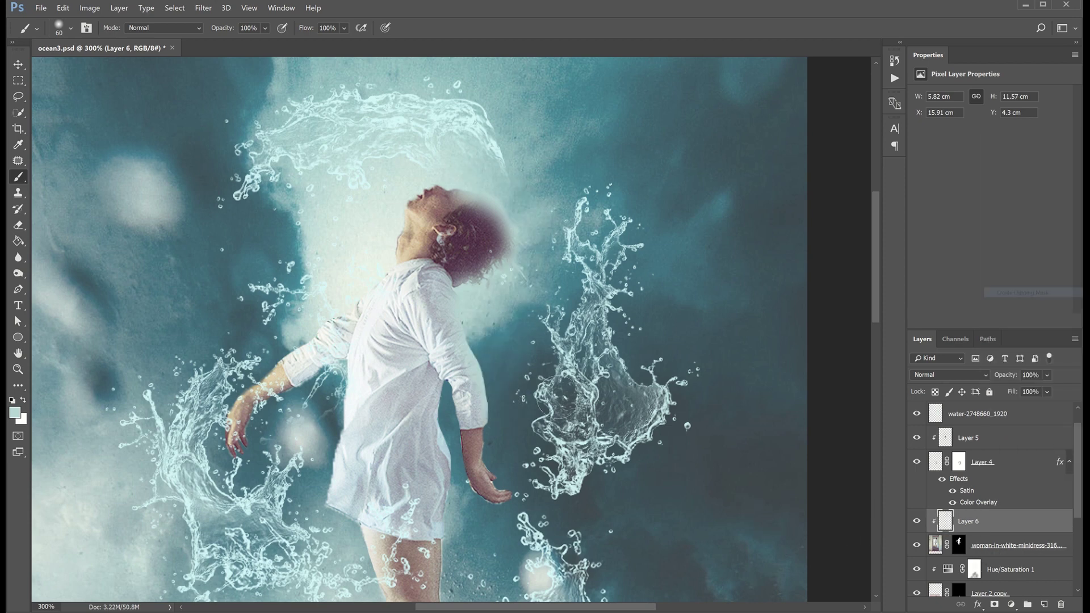
Paint cyan down the hair, arm, dress and leg, switching Layer 6 from Soft Light to Screen
{"action": "left_click_drag", "start_coordinate": [523, 436], "coordinate": [502, 455]}
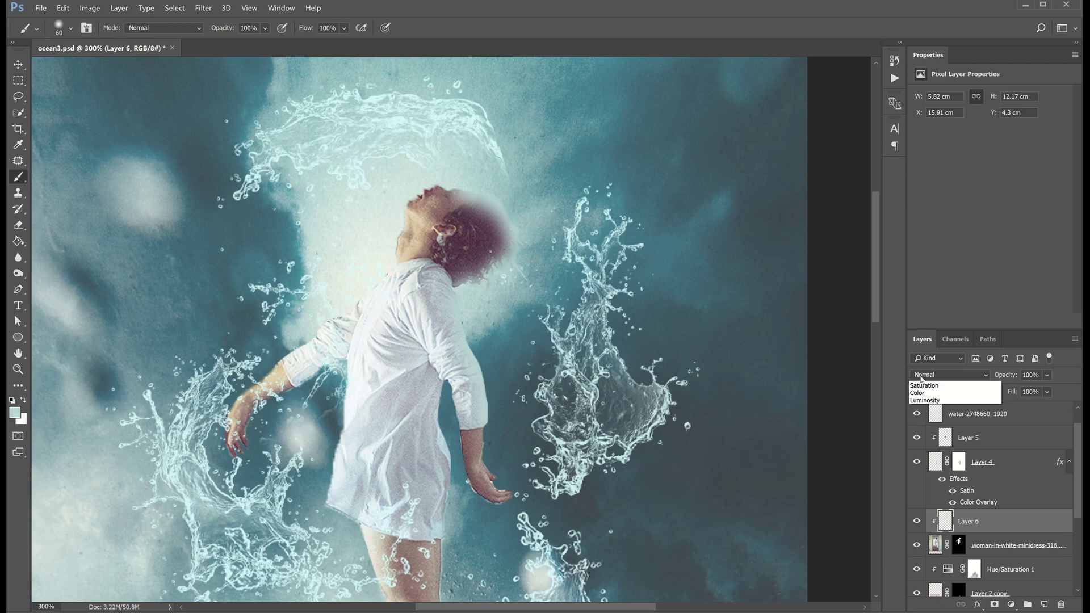
{"action": "left_click", "coordinate": [950, 375]}
{"action": "left_click", "coordinate": [924, 504]}
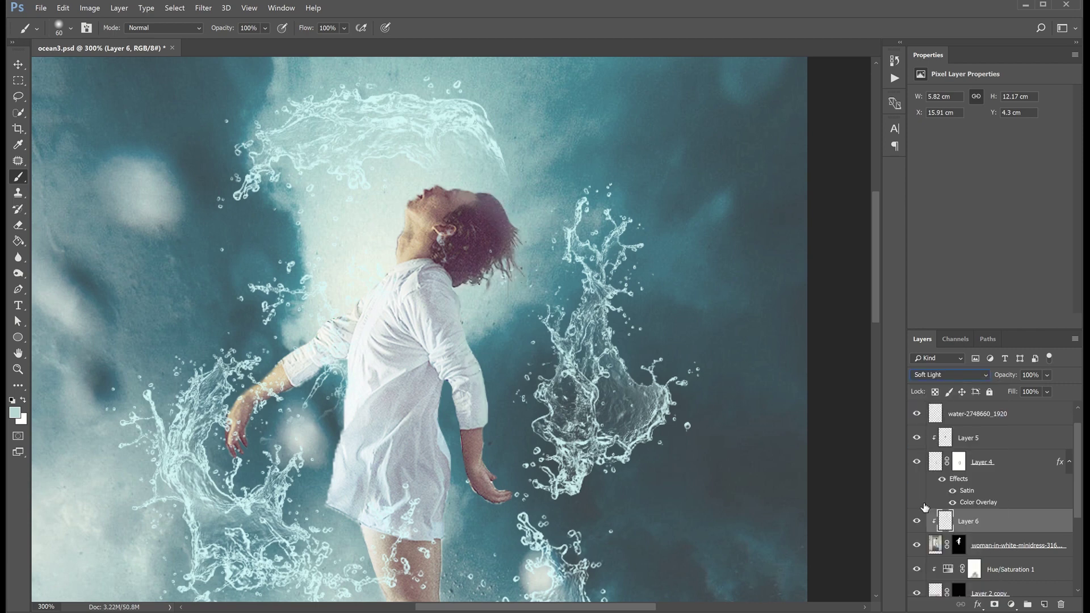
{"action": "mouse_move", "coordinate": [473, 423]}
{"action": "left_mouse_down"}
{"action": "mouse_move", "coordinate": [497, 485]}
{"action": "mouse_move", "coordinate": [462, 496]}
{"action": "left_mouse_up"}
{"action": "left_click_drag", "start_coordinate": [455, 438], "coordinate": [450, 554]}
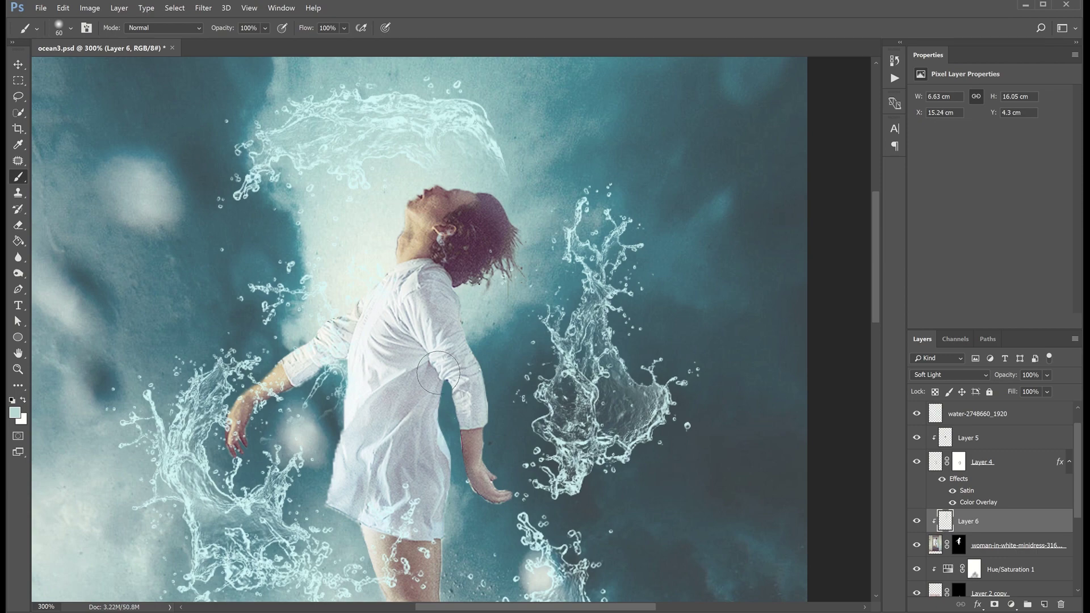
{"action": "left_click", "coordinate": [930, 376]}
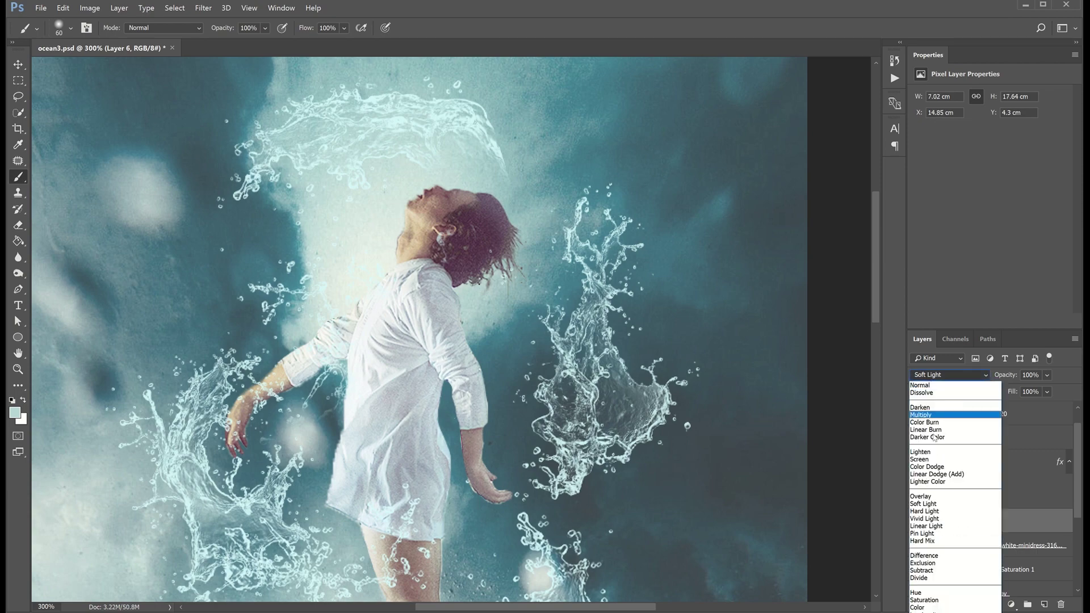
{"action": "left_click", "coordinate": [943, 464]}
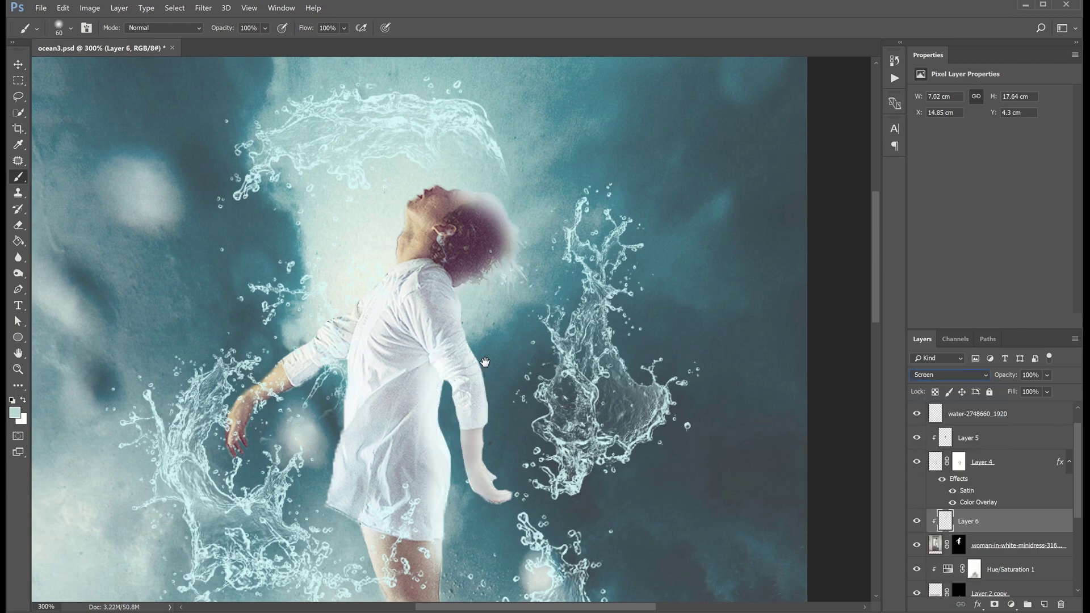
Add cyan light to the calf, shirt edge, left arm and neck, then mask Layer 6
{"action": "scroll", "coordinate": [542, 340], "scroll_direction": "down", "scroll_amount": 5}
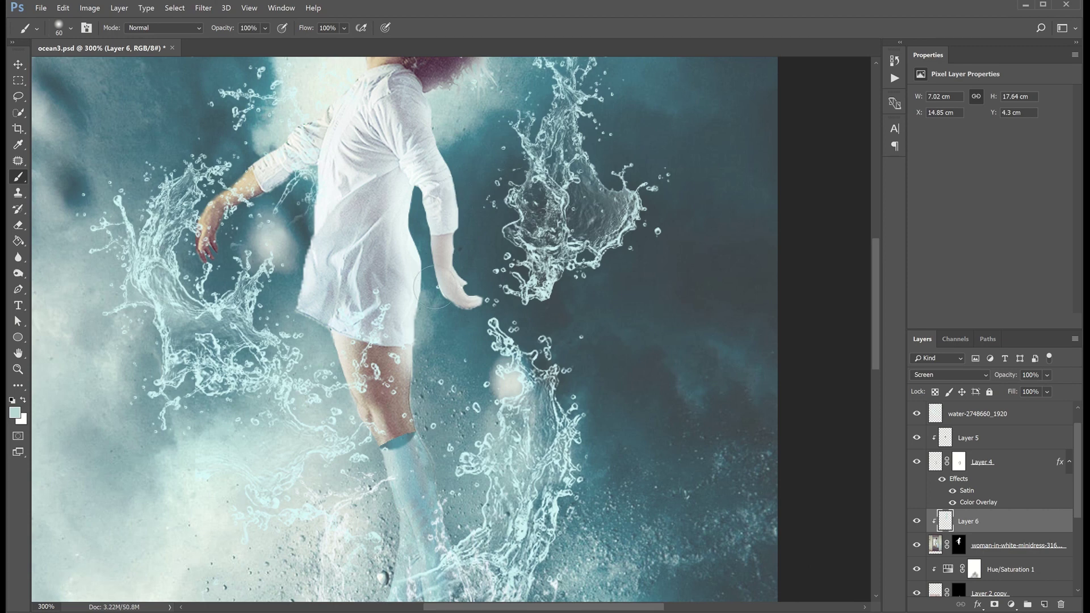
{"action": "mouse_move", "coordinate": [405, 395]}
{"action": "left_mouse_down"}
{"action": "mouse_move", "coordinate": [405, 421]}
{"action": "mouse_move", "coordinate": [347, 443]}
{"action": "left_mouse_up"}
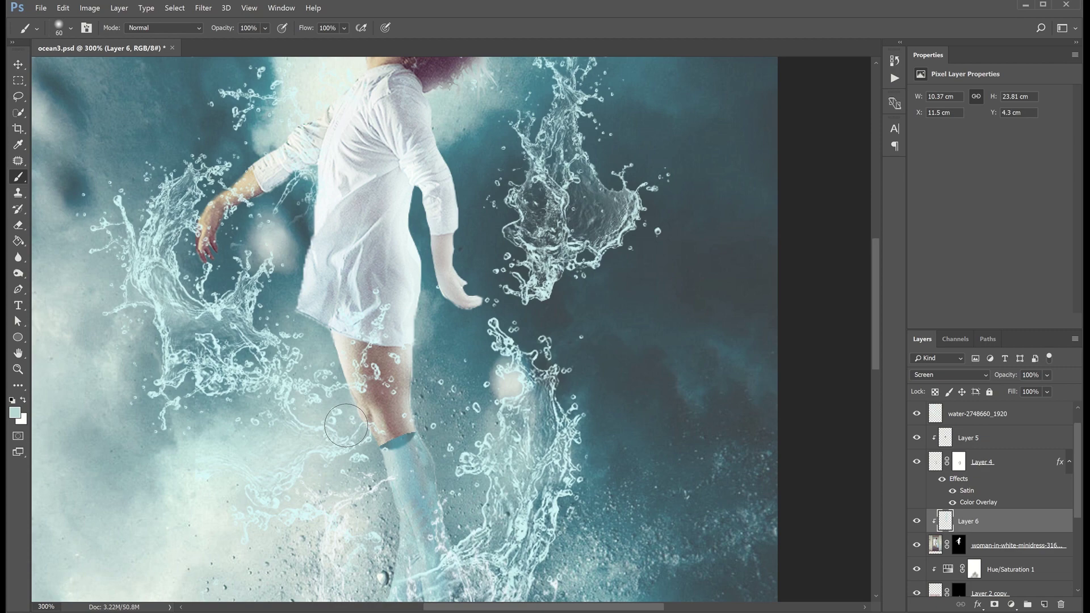
{"action": "mouse_move", "coordinate": [377, 521]}
{"action": "left_mouse_down"}
{"action": "mouse_move", "coordinate": [290, 283]}
{"action": "mouse_move", "coordinate": [290, 233]}
{"action": "mouse_move", "coordinate": [341, 380]}
{"action": "mouse_move", "coordinate": [245, 436]}
{"action": "left_mouse_up"}
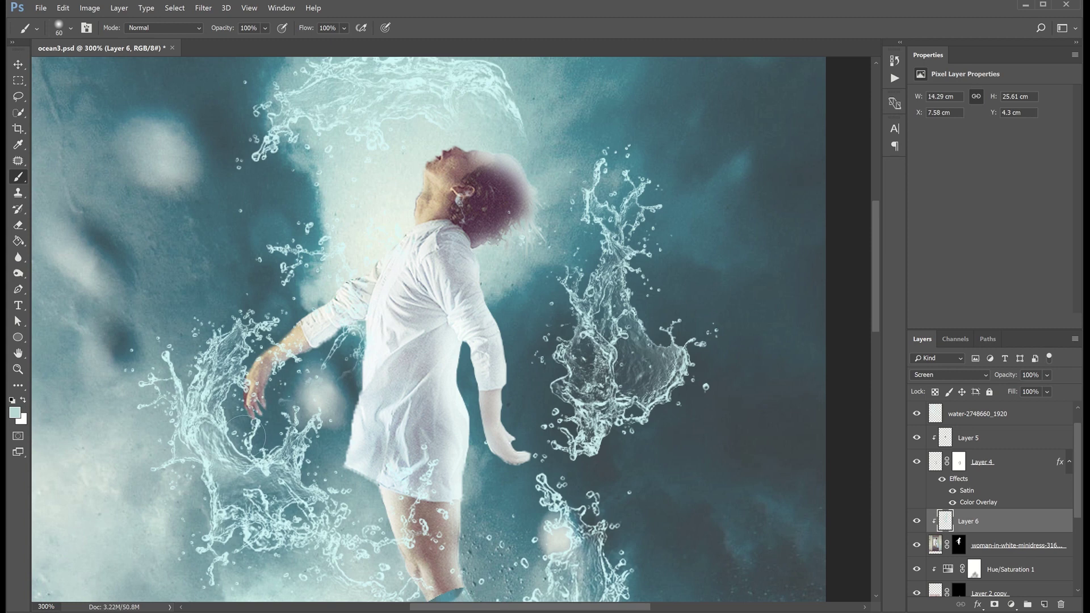
{"action": "left_click_drag", "start_coordinate": [226, 395], "coordinate": [250, 374]}
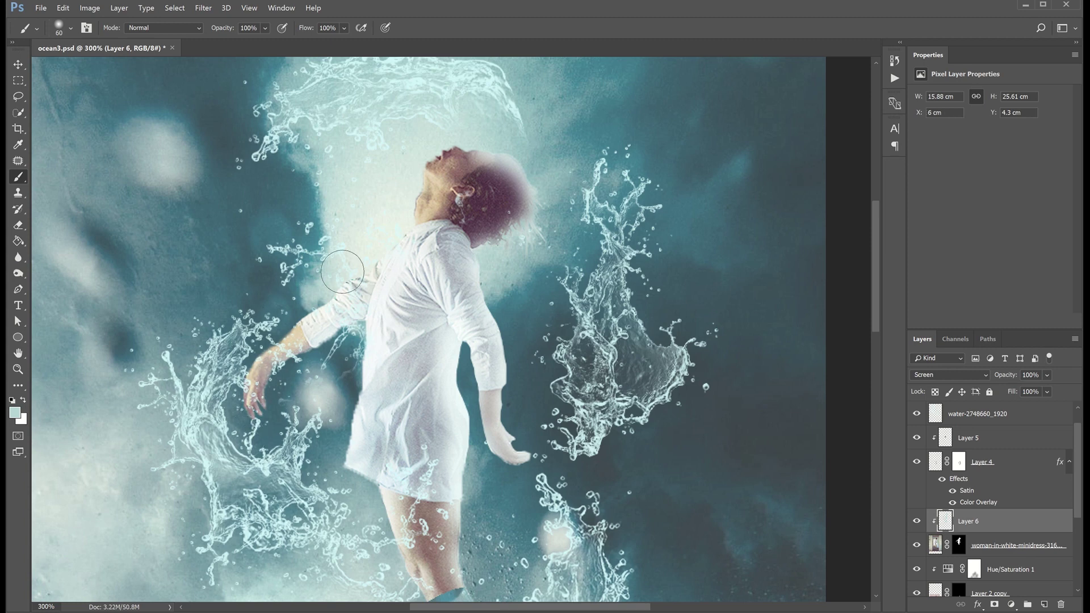
{"action": "mouse_move", "coordinate": [374, 244]}
{"action": "left_mouse_down"}
{"action": "mouse_move", "coordinate": [423, 145]}
{"action": "mouse_move", "coordinate": [498, 274]}
{"action": "mouse_move", "coordinate": [533, 211]}
{"action": "left_mouse_up"}
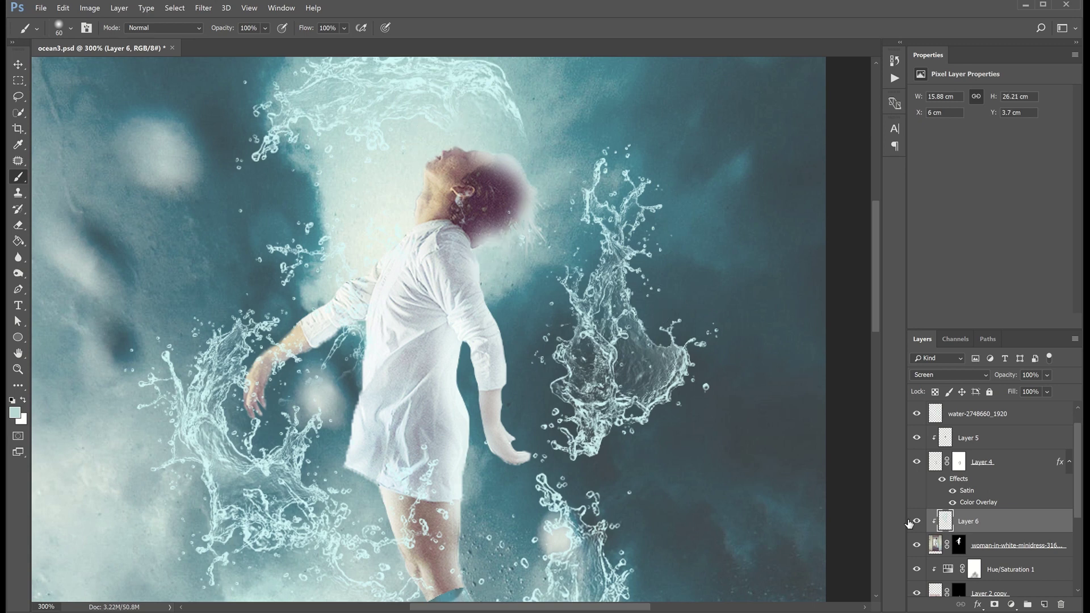
{"action": "left_click", "coordinate": [997, 603]}
Paint Layer 6's mask in 50% black to tone down the glow on the hair's right edge
{"action": "key", "text": "d"}
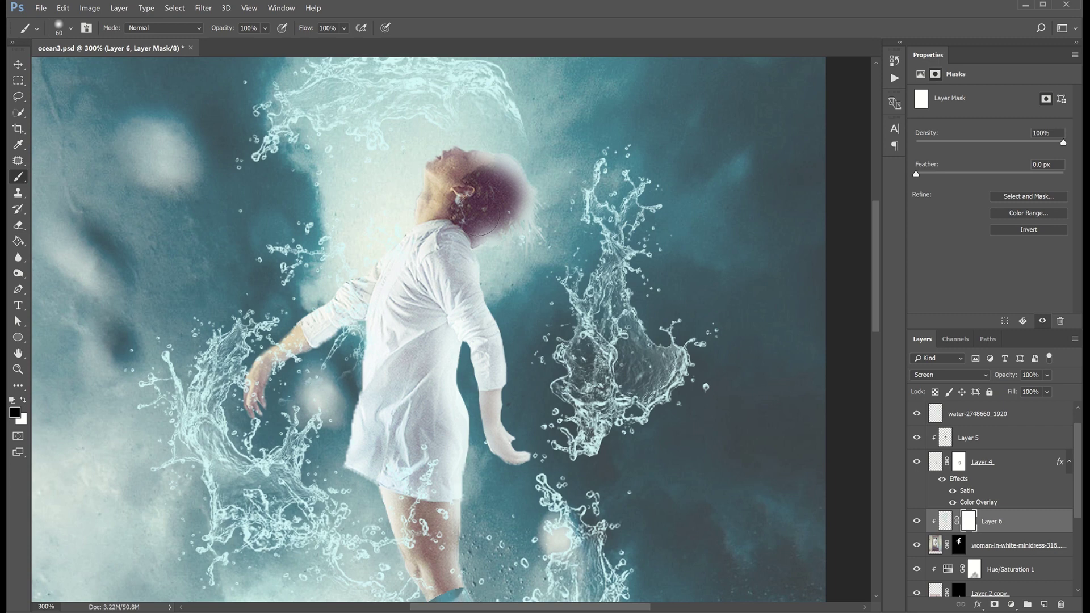
{"action": "key", "text": "5"}
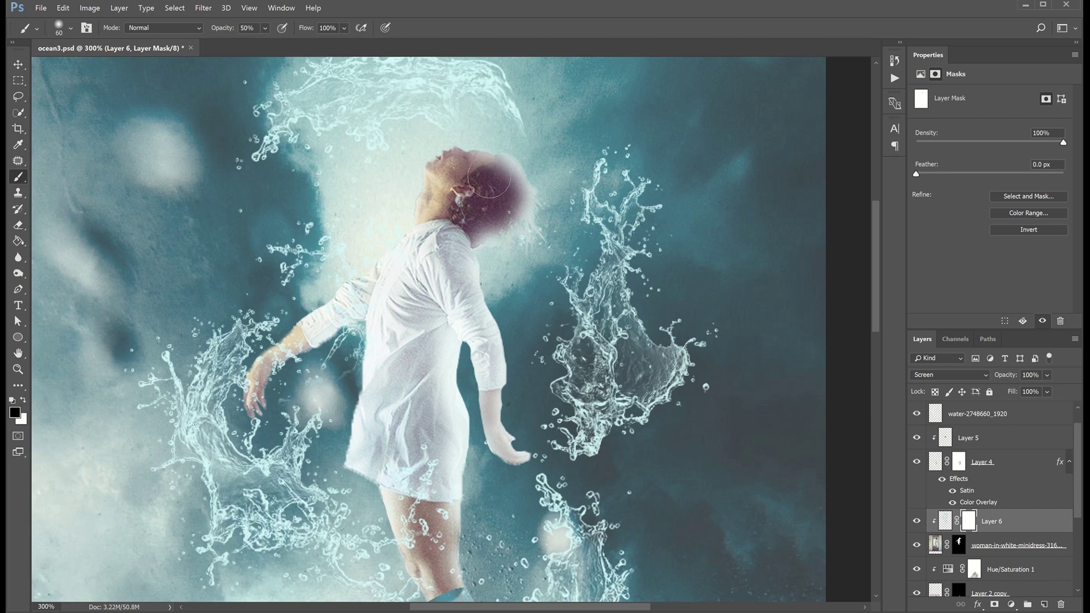
{"action": "key", "text": "bracketleft"}
{"action": "key", "text": "bracketleft"}
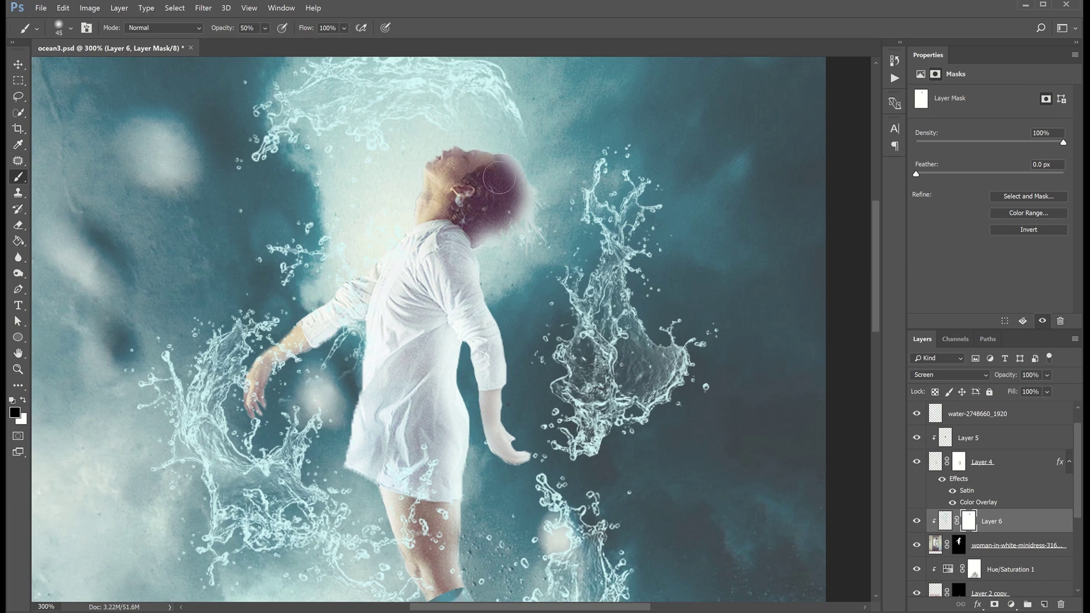
{"action": "left_click_drag", "start_coordinate": [517, 171], "coordinate": [482, 233]}
{"action": "key", "text": "bracketleft"}
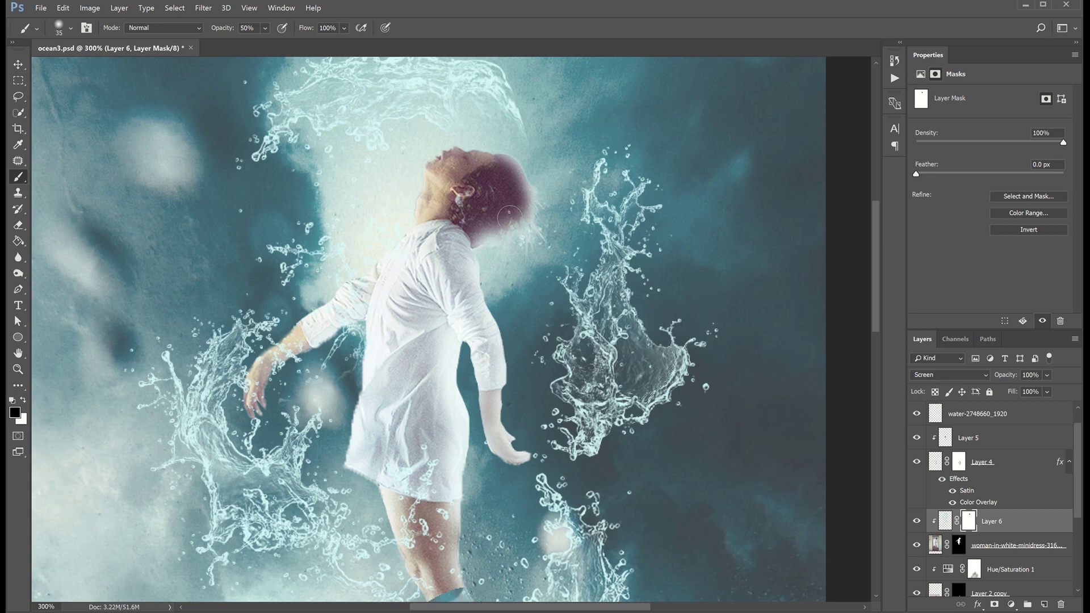
{"action": "left_click_drag", "start_coordinate": [523, 218], "coordinate": [537, 230]}
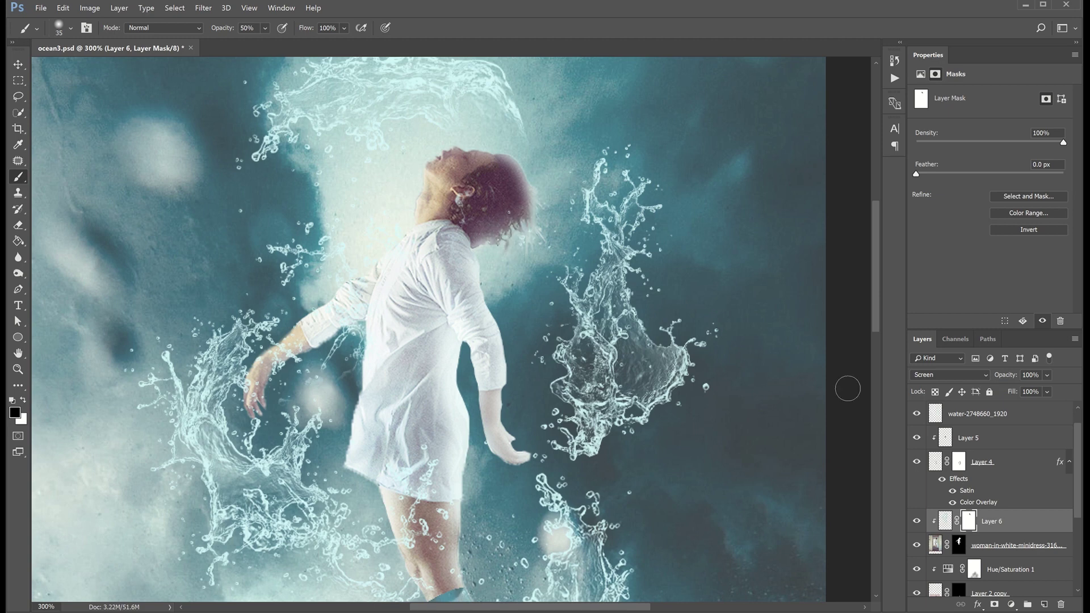
Set Layer 6 to Overlay, then Soft Light, toggling its visibility to compare
{"action": "left_click", "coordinate": [945, 380]}
{"action": "left_click", "coordinate": [926, 503]}
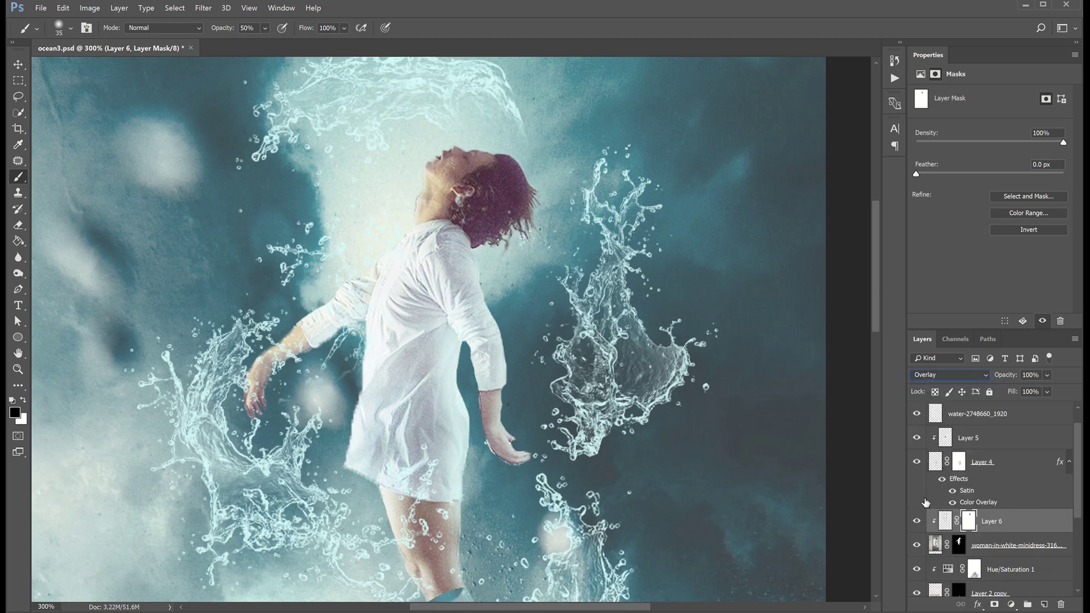
{"action": "left_click", "coordinate": [947, 375]}
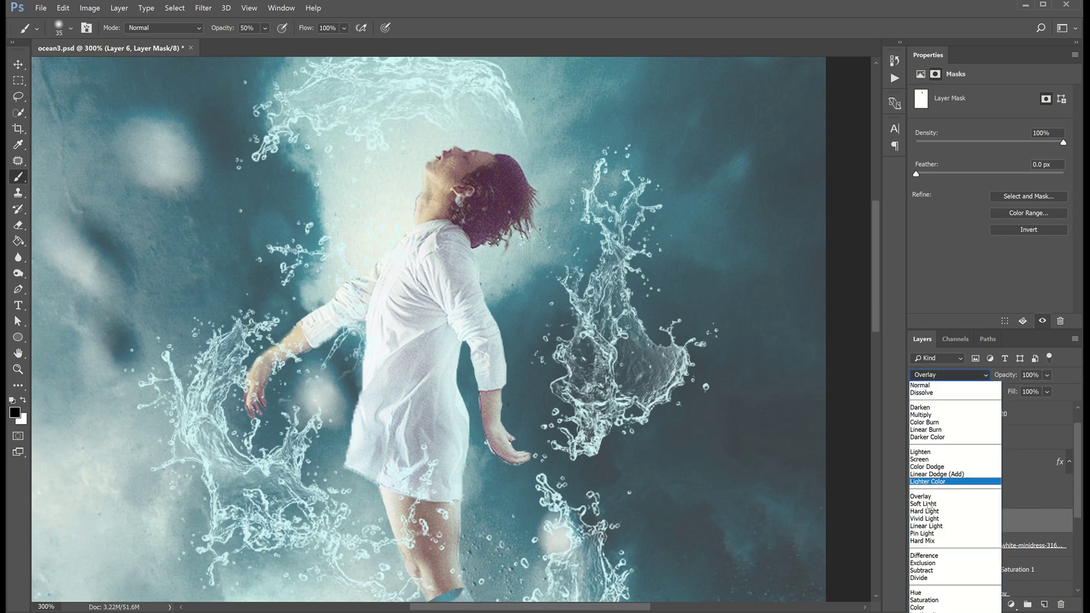
{"action": "left_click", "coordinate": [928, 510]}
{"action": "left_click", "coordinate": [917, 521]}
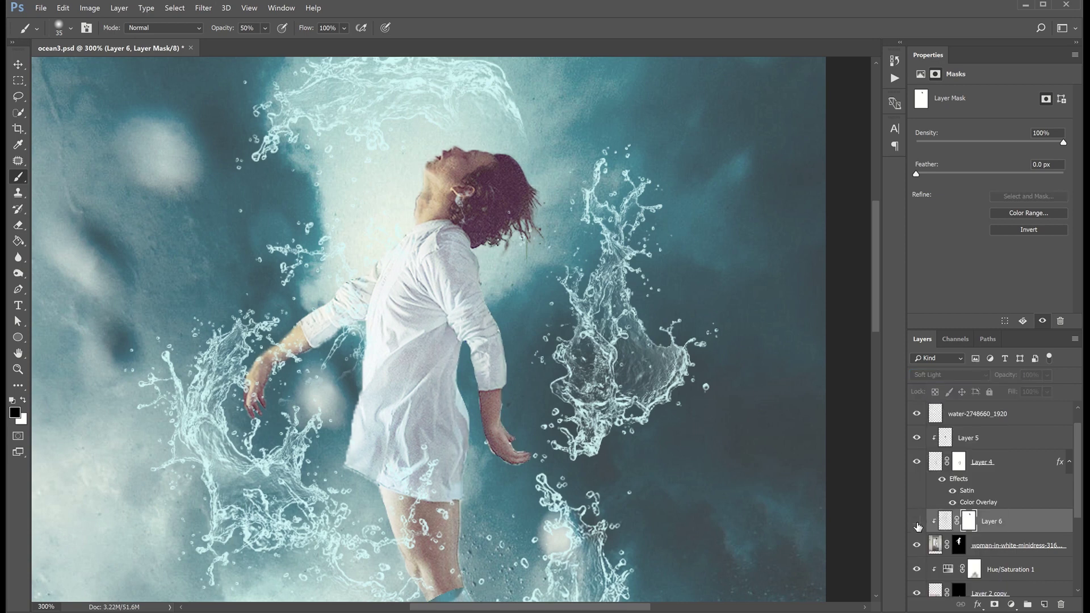
{"action": "left_click", "coordinate": [918, 521]}
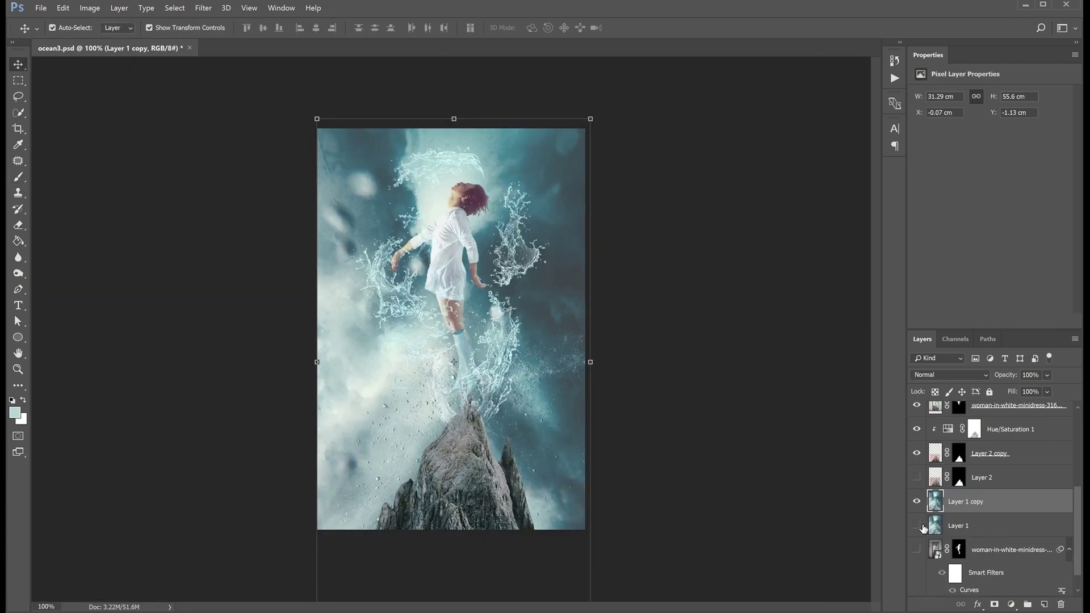
Copy the canvas-sized area of the background into a new Layer 7
{"action": "left_click", "coordinate": [24, 78]}
{"action": "left_click_drag", "start_coordinate": [290, 96], "coordinate": [738, 557]}
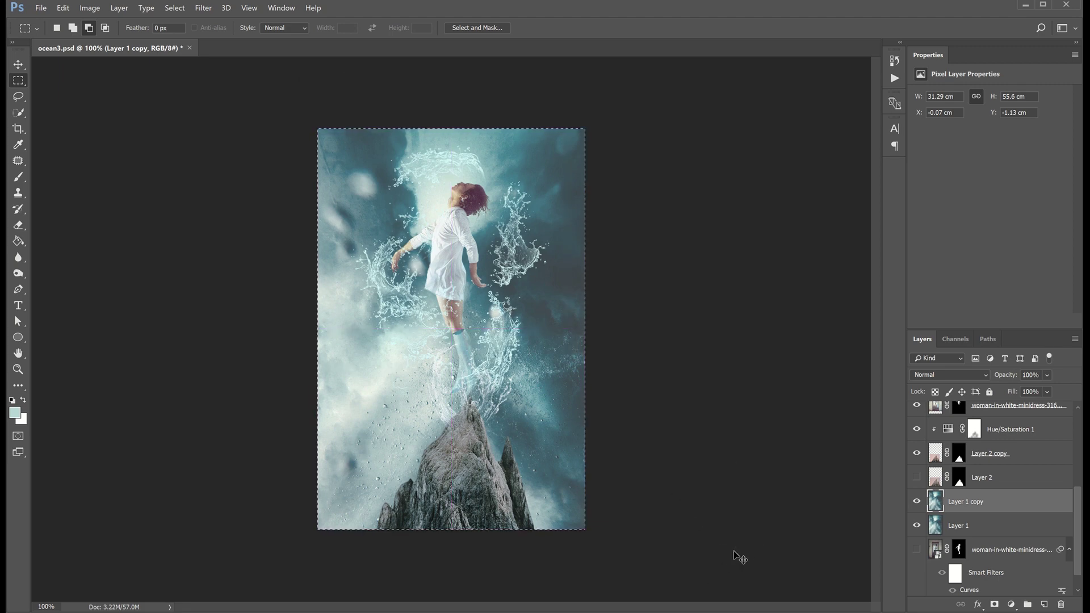
{"action": "key", "text": "ctrl+j"}
{"action": "left_click", "coordinate": [940, 526]}
{"action": "key", "text": "Delete"}
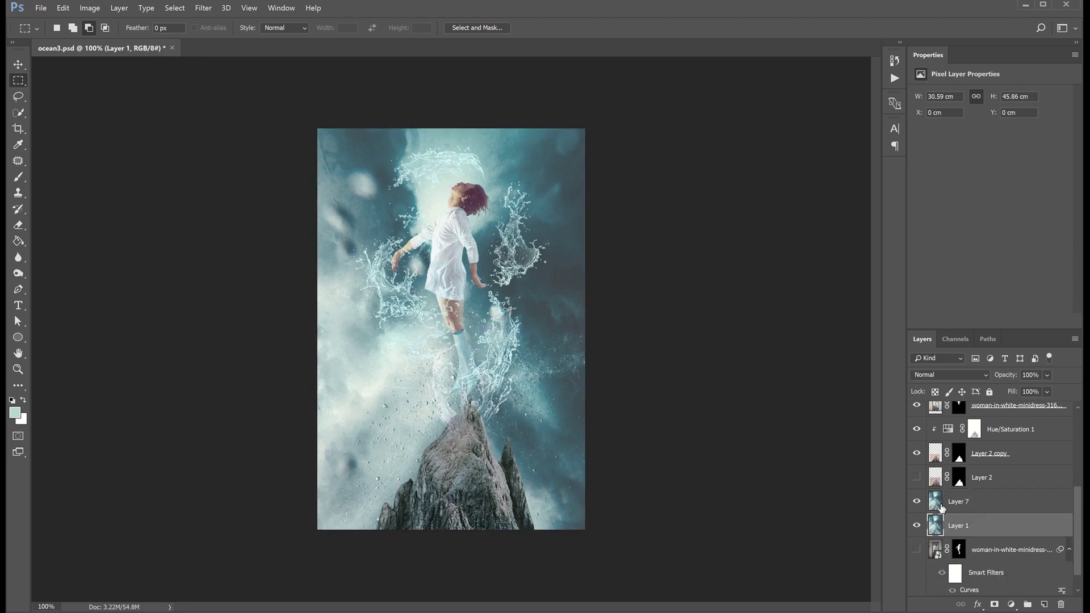
{"action": "left_click", "coordinate": [942, 508]}
{"action": "key", "text": "alt+v"}
{"action": "left_click", "coordinate": [19, 67]}
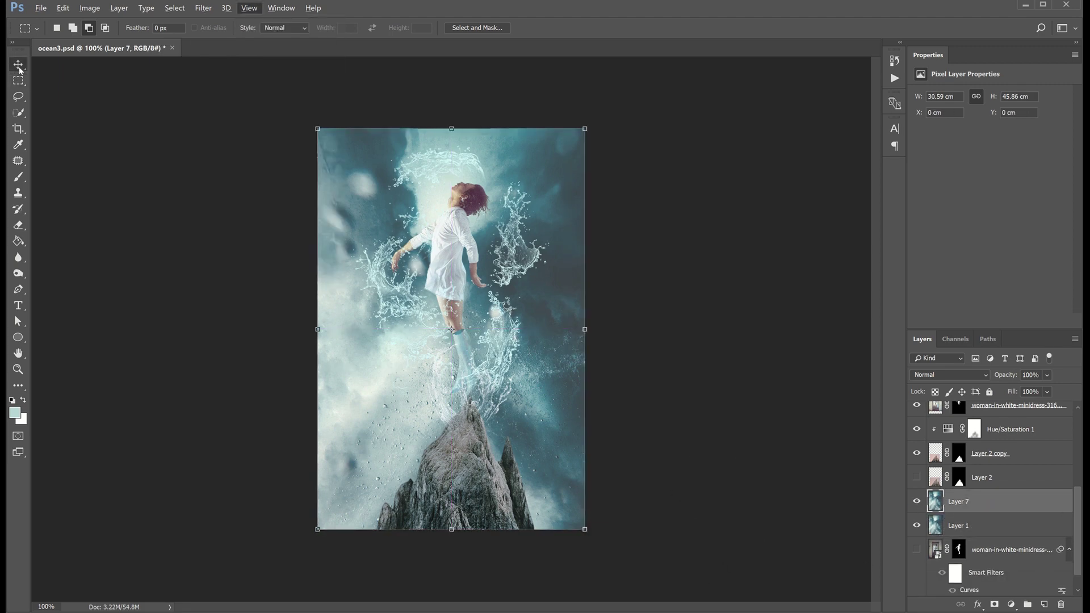
Apply Polar Coordinates set to Rectangular to Polar on Layer 7
{"action": "left_click", "coordinate": [196, 8]}
{"action": "mouse_move", "coordinate": [214, 118]}
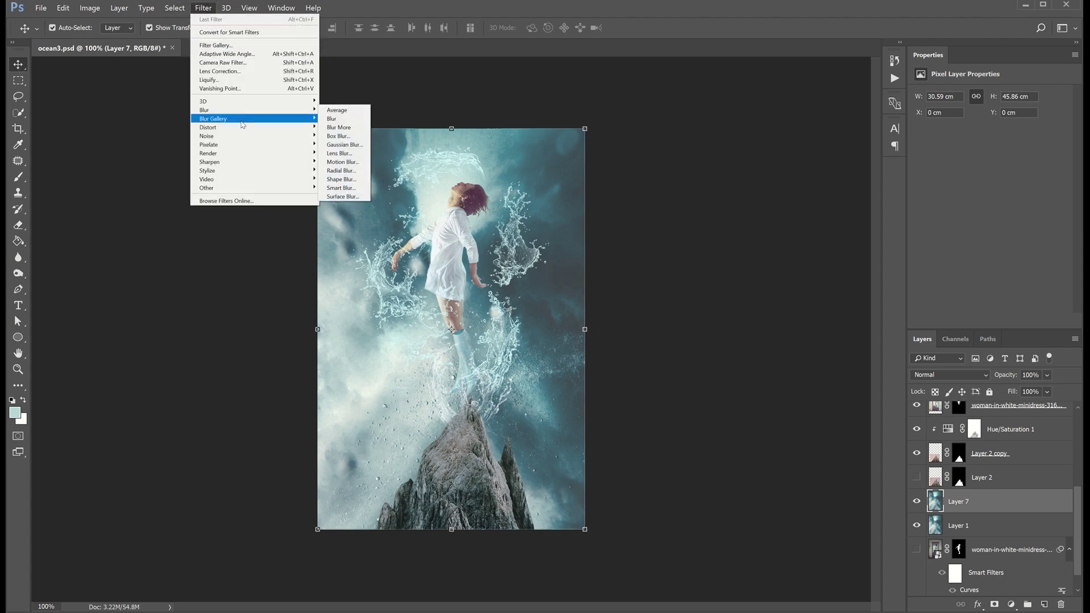
{"action": "left_click", "coordinate": [348, 145]}
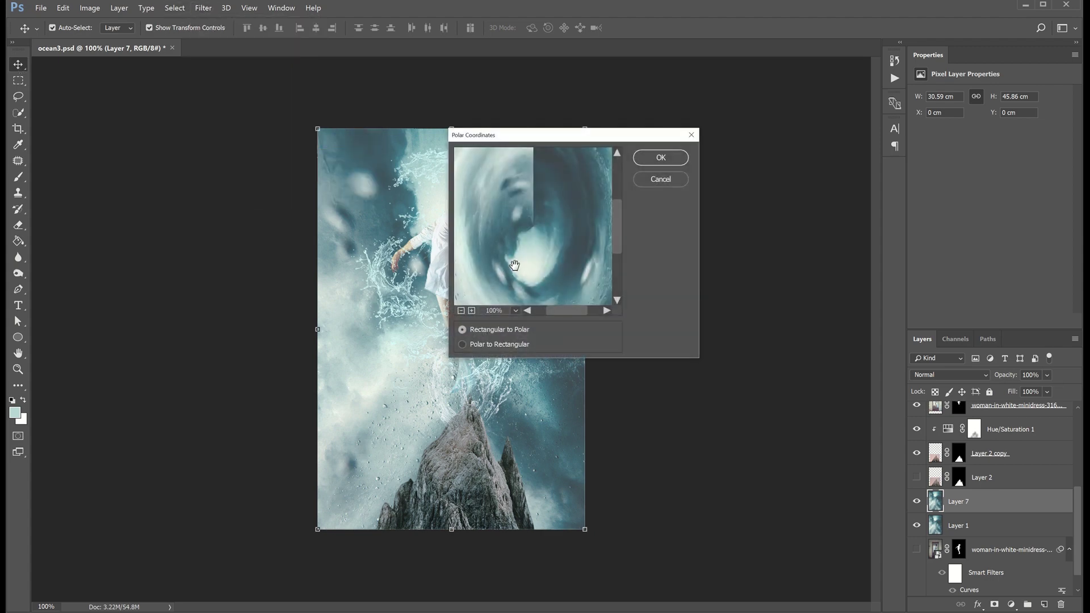
{"action": "left_click", "coordinate": [659, 158]}
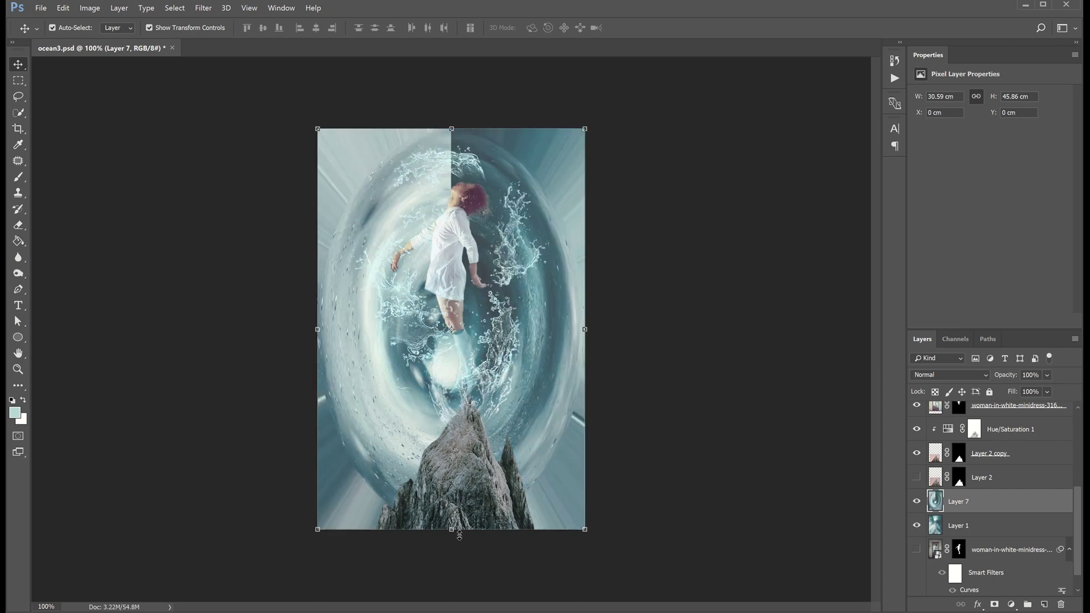
Squash the vortex layer to about 68% height, then duplicate it and rotate the copy 180°
{"action": "left_click_drag", "start_coordinate": [459, 536], "coordinate": [462, 403]}
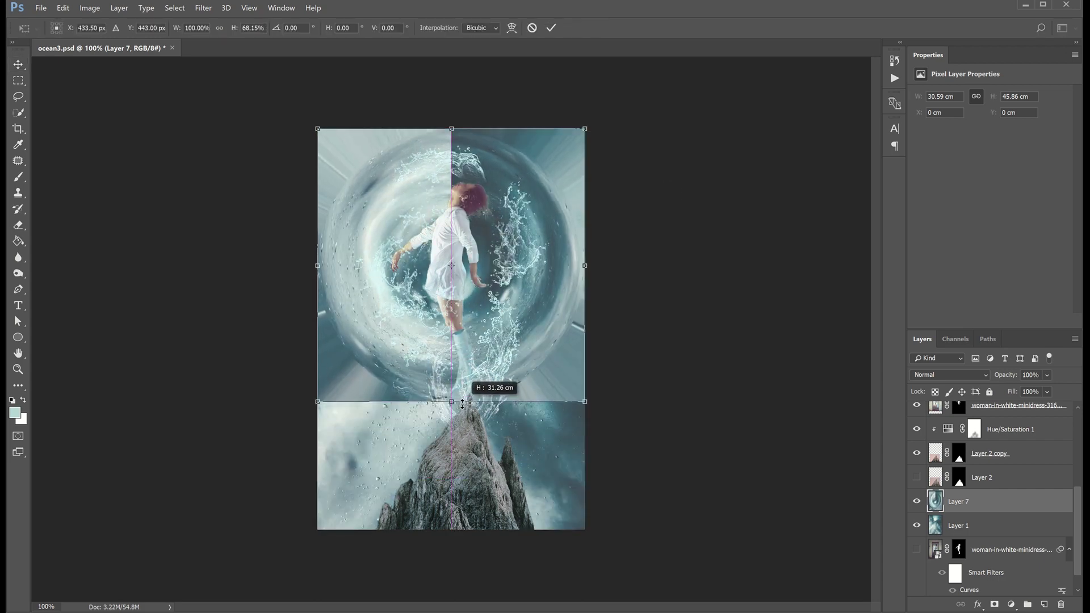
{"action": "key", "text": "Return"}
{"action": "key", "text": "b"}
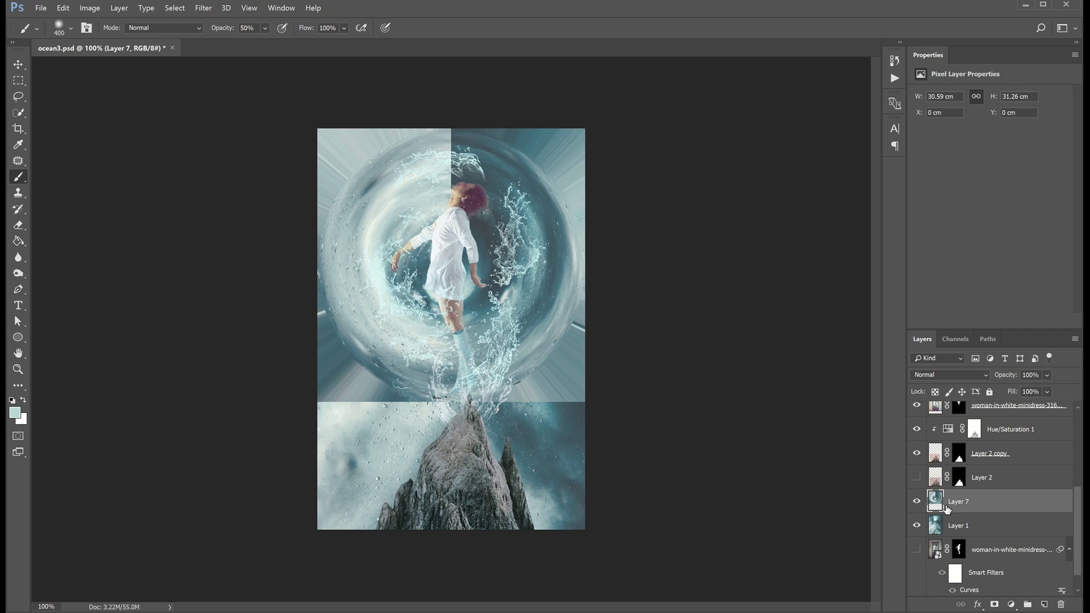
{"action": "key", "text": "ctrl+j"}
{"action": "key", "text": "v"}
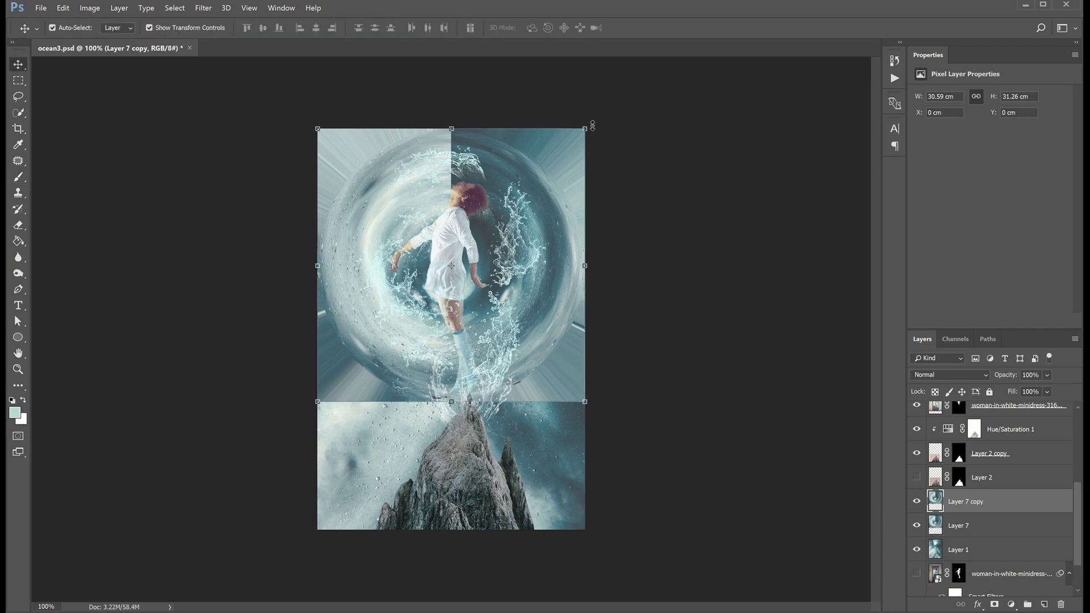
{"action": "left_click_drag", "start_coordinate": [593, 123], "coordinate": [318, 421]}
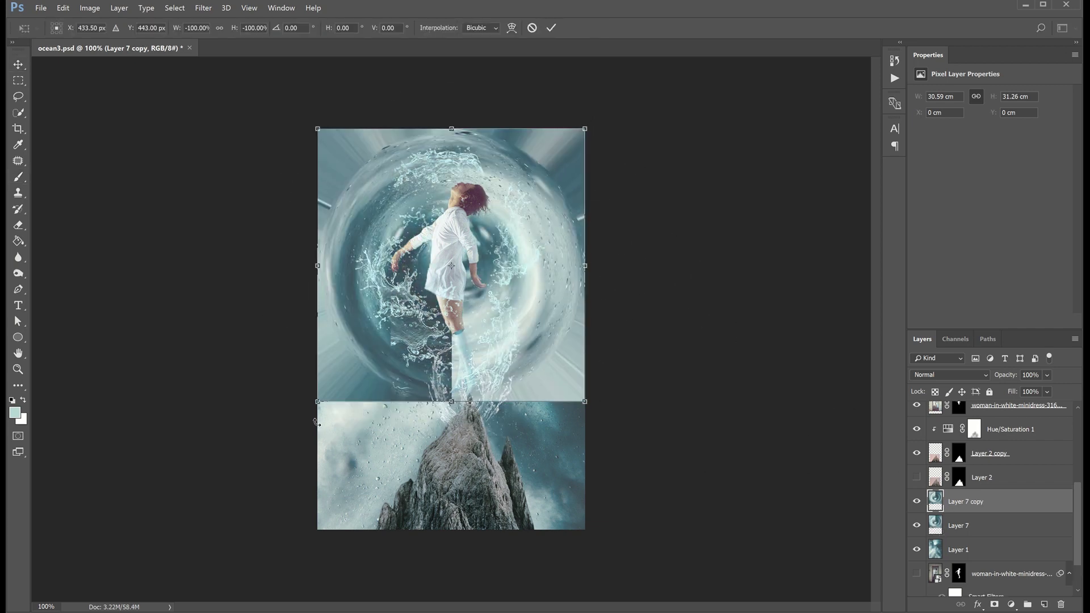
{"action": "key", "text": "Return"}
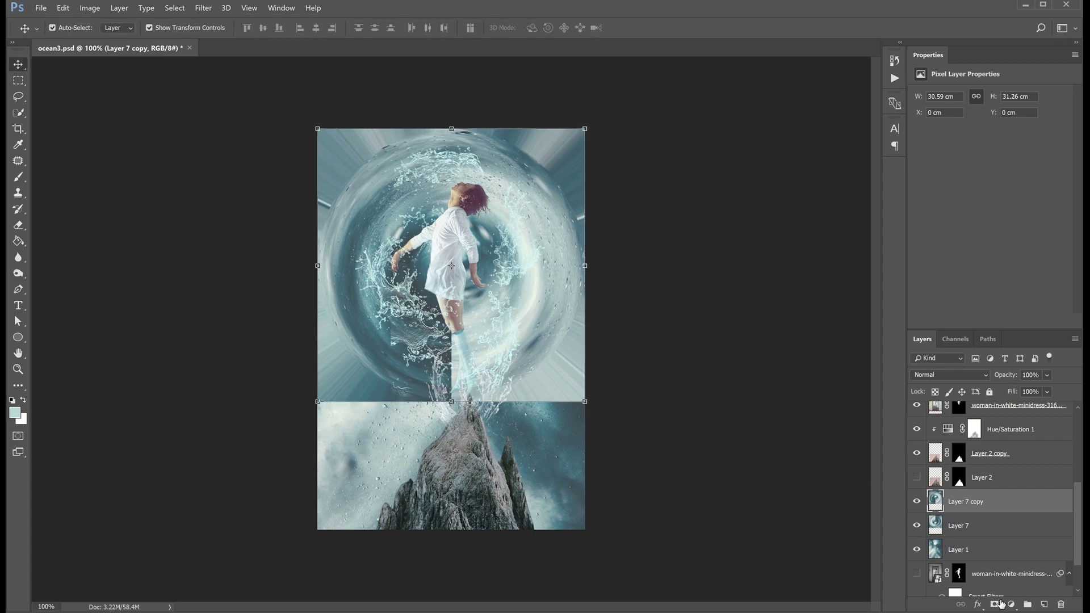
Mask the rotated vortex copy with a small brush so it blends around the legs
{"action": "left_click", "coordinate": [993, 606]}
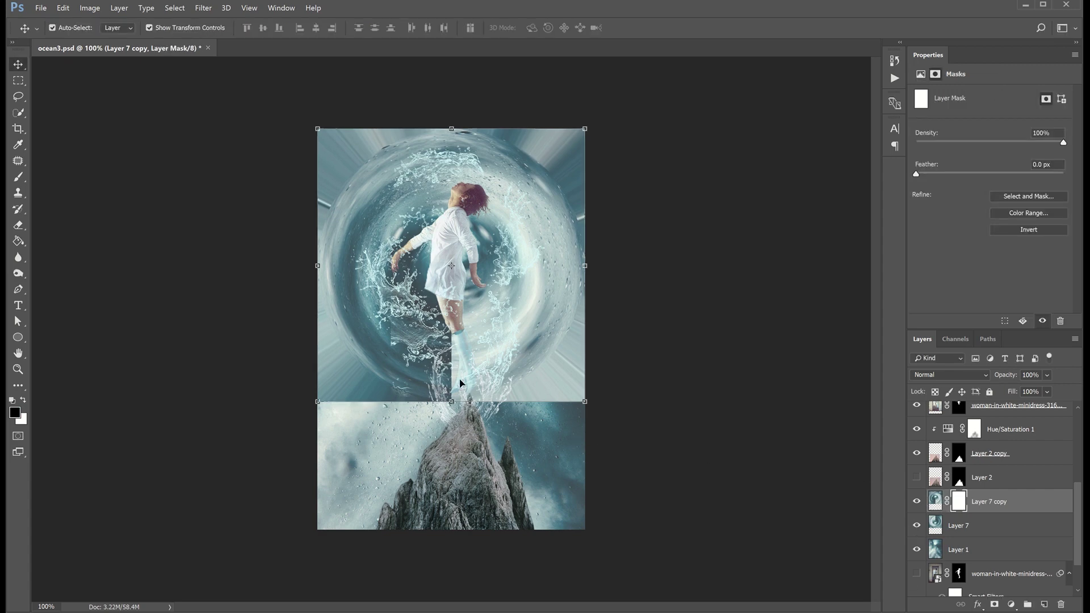
{"action": "key", "text": "b"}
{"action": "left_click", "coordinate": [432, 349]}
{"action": "key", "text": "ctrl+z"}
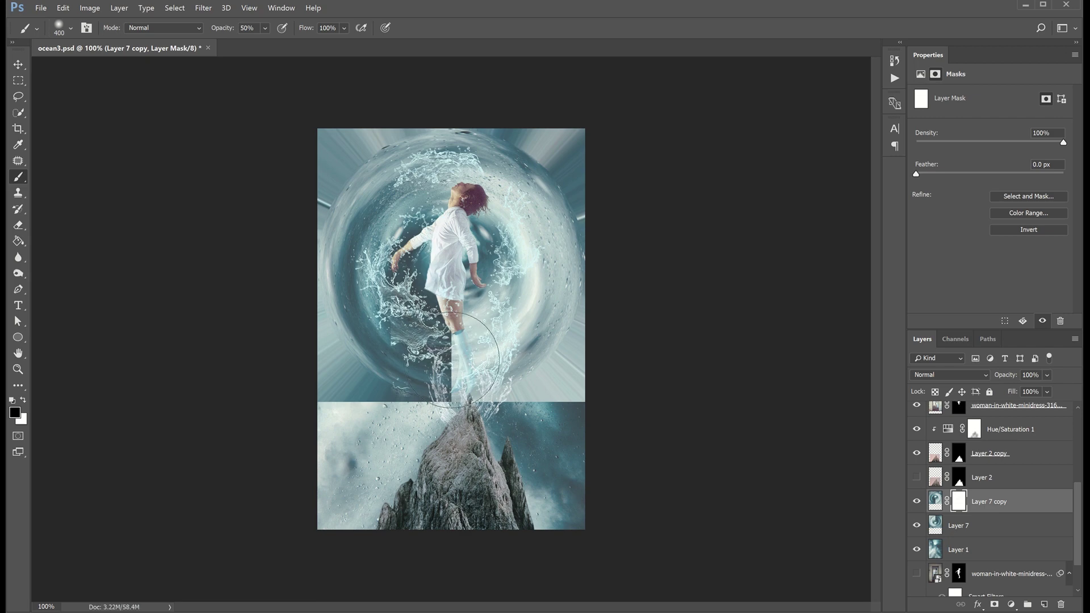
{"action": "key", "text": "bracketleft"}
{"action": "key", "text": "bracketleft"}
{"action": "left_click", "coordinate": [449, 351]}
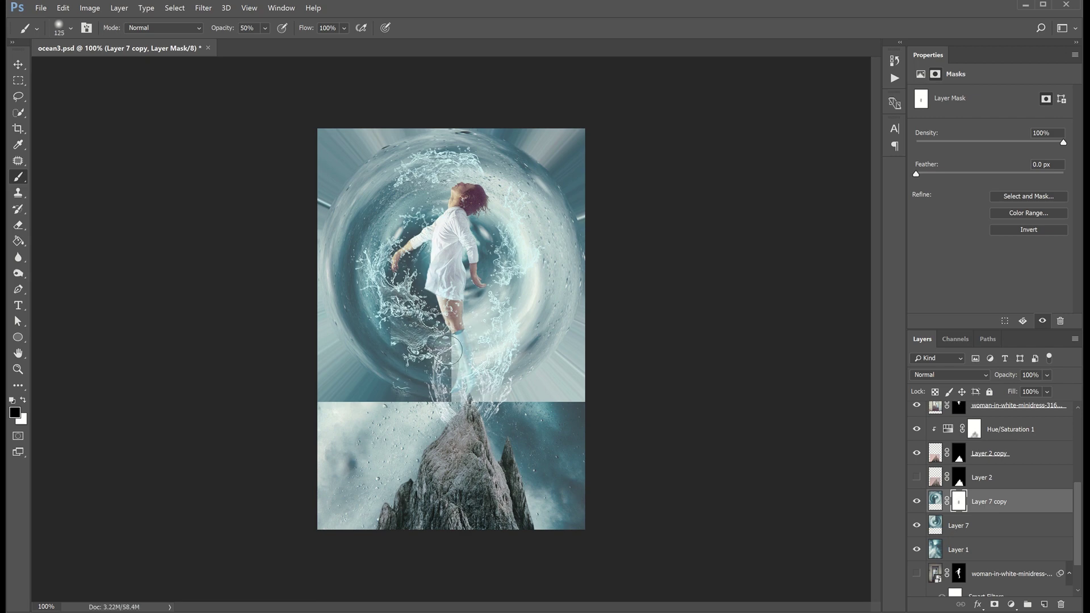
{"action": "left_click_drag", "start_coordinate": [450, 343], "coordinate": [467, 384]}
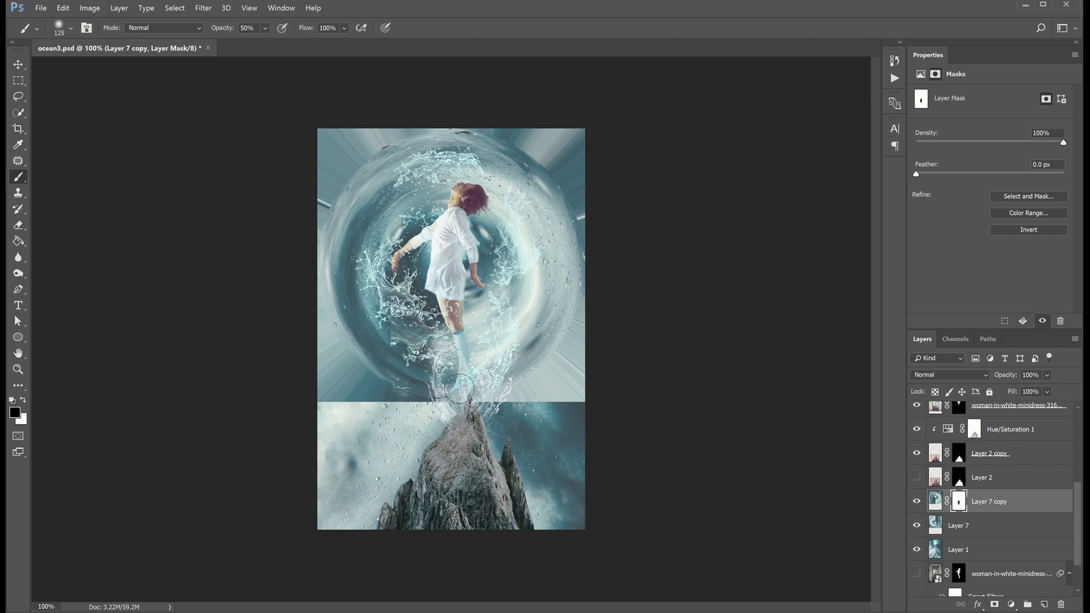
Lighten the left side of the vortex copy and the swirl below the woman's arm
{"action": "left_click", "coordinate": [938, 507]}
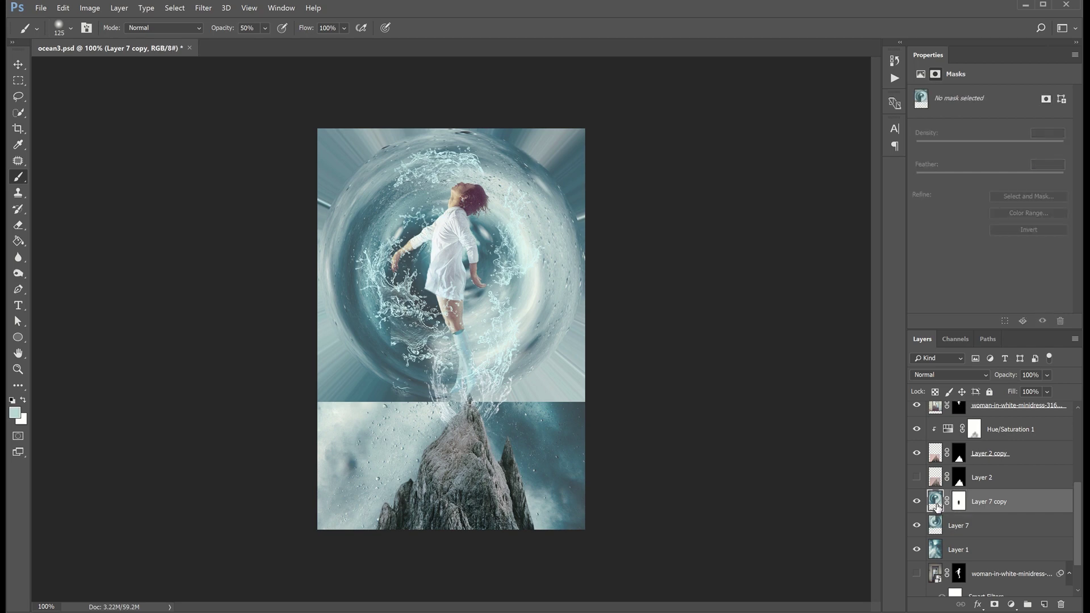
{"action": "left_click_drag", "start_coordinate": [353, 238], "coordinate": [369, 341]}
{"action": "key", "text": "bracketright"}
{"action": "left_click_drag", "start_coordinate": [363, 227], "coordinate": [392, 352]}
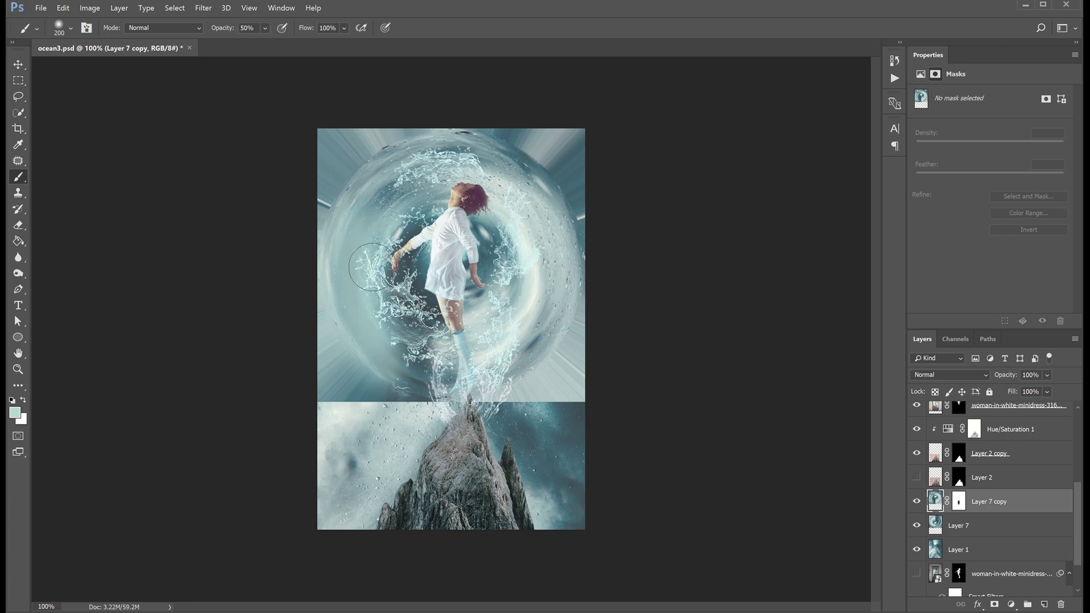
{"action": "left_click_drag", "start_coordinate": [372, 258], "coordinate": [420, 392]}
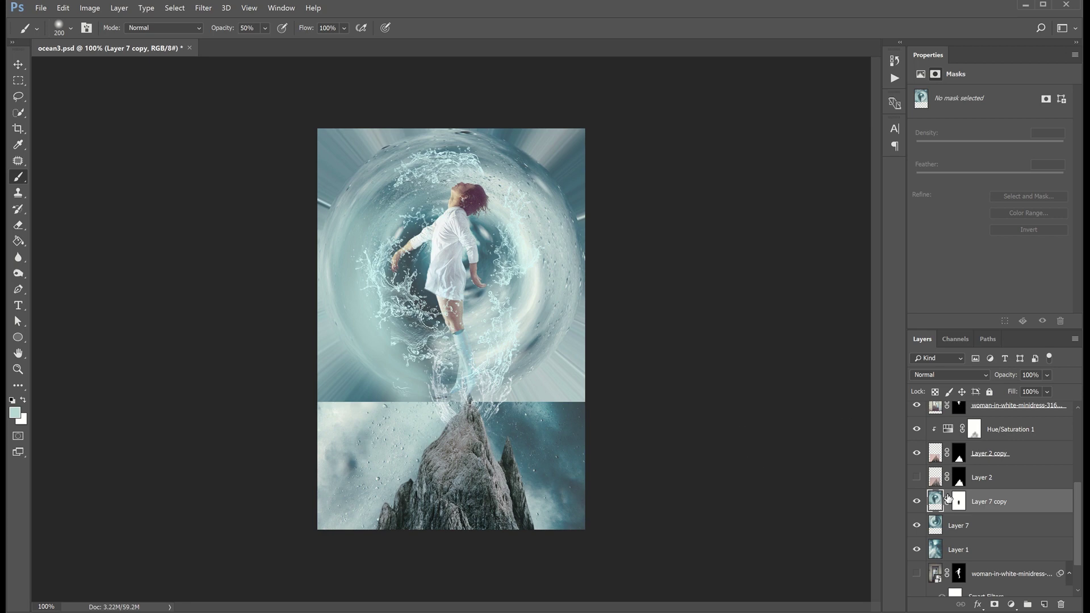
{"action": "left_click", "coordinate": [940, 529], "text": "shift"}
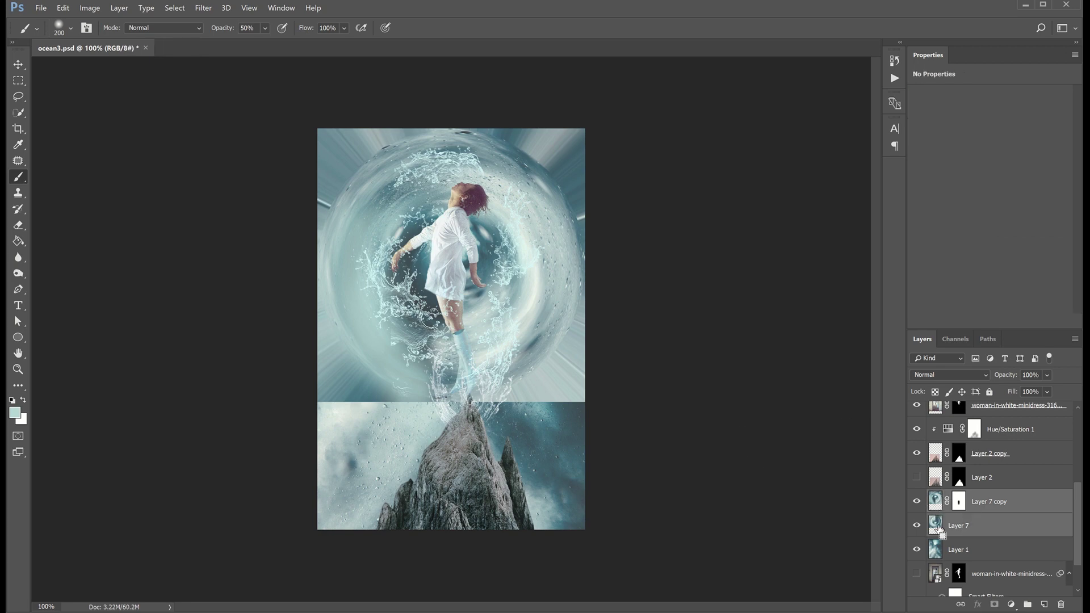
Merge the two vortex layers and mask out the seams around the rock, right edge and upper-right corner
{"action": "key", "text": "ctrl+e"}
{"action": "left_click", "coordinate": [994, 605]}
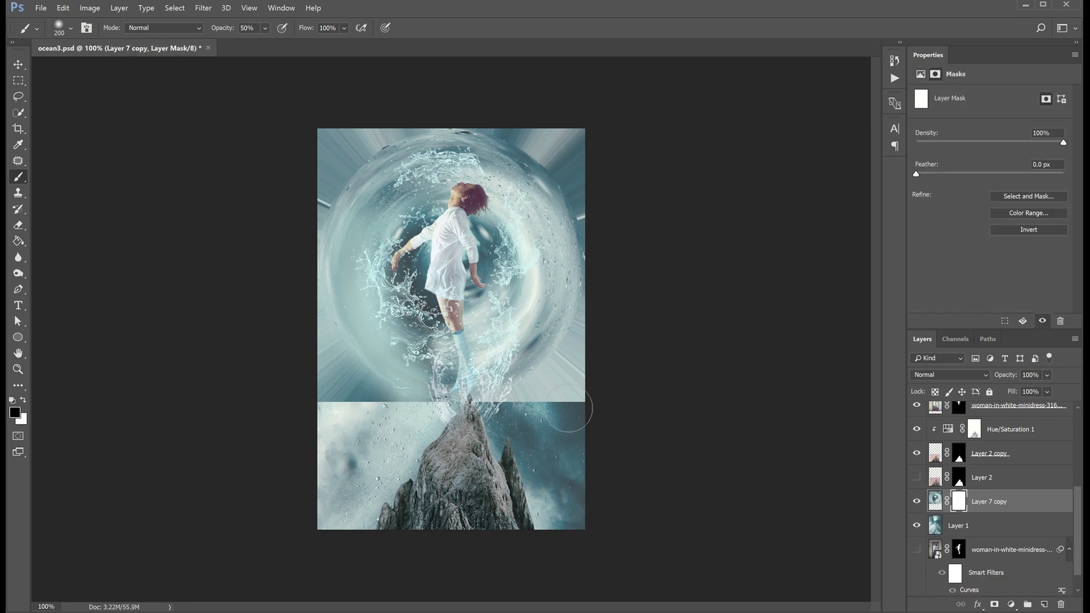
{"action": "key", "text": "bracketright"}
{"action": "key", "text": "bracketright"}
{"action": "key", "text": "bracketright"}
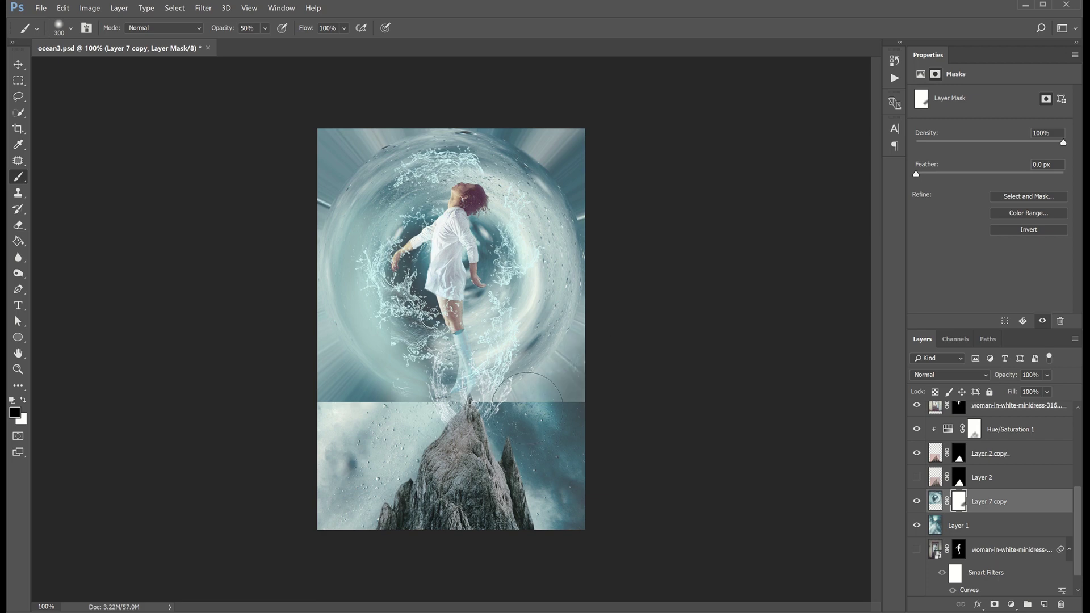
{"action": "left_click_drag", "start_coordinate": [545, 369], "coordinate": [493, 436]}
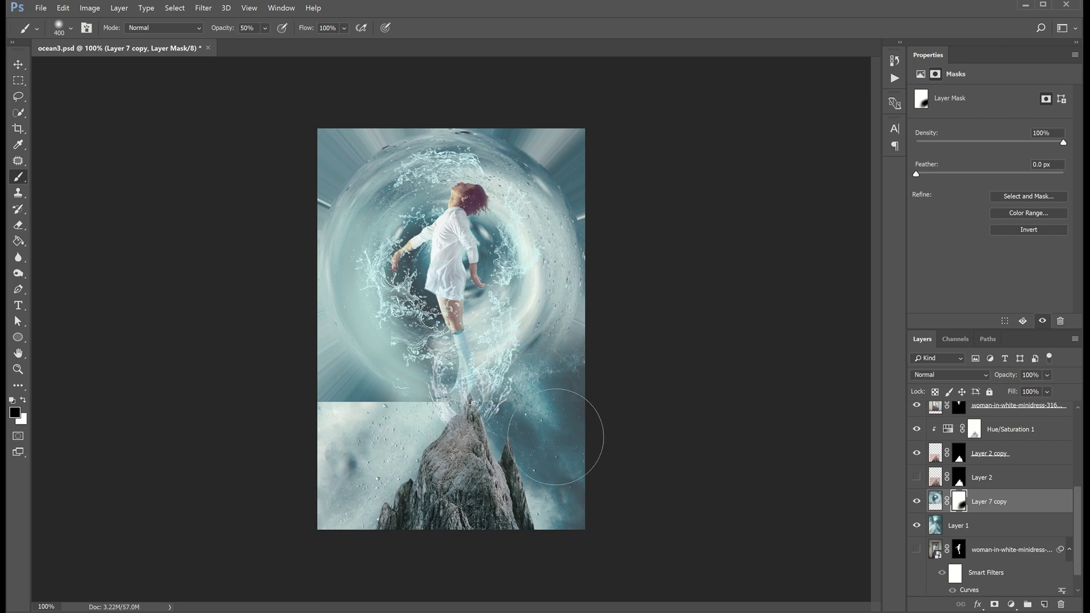
{"action": "mouse_move", "coordinate": [287, 353]}
{"action": "left_mouse_down"}
{"action": "mouse_move", "coordinate": [409, 431]}
{"action": "mouse_move", "coordinate": [280, 390]}
{"action": "mouse_move", "coordinate": [280, 335]}
{"action": "mouse_move", "coordinate": [377, 414]}
{"action": "mouse_move", "coordinate": [302, 277]}
{"action": "mouse_move", "coordinate": [323, 139]}
{"action": "mouse_move", "coordinate": [292, 187]}
{"action": "mouse_move", "coordinate": [360, 97]}
{"action": "mouse_move", "coordinate": [343, 101]}
{"action": "mouse_move", "coordinate": [531, 97]}
{"action": "mouse_move", "coordinate": [591, 146]}
{"action": "left_mouse_up"}
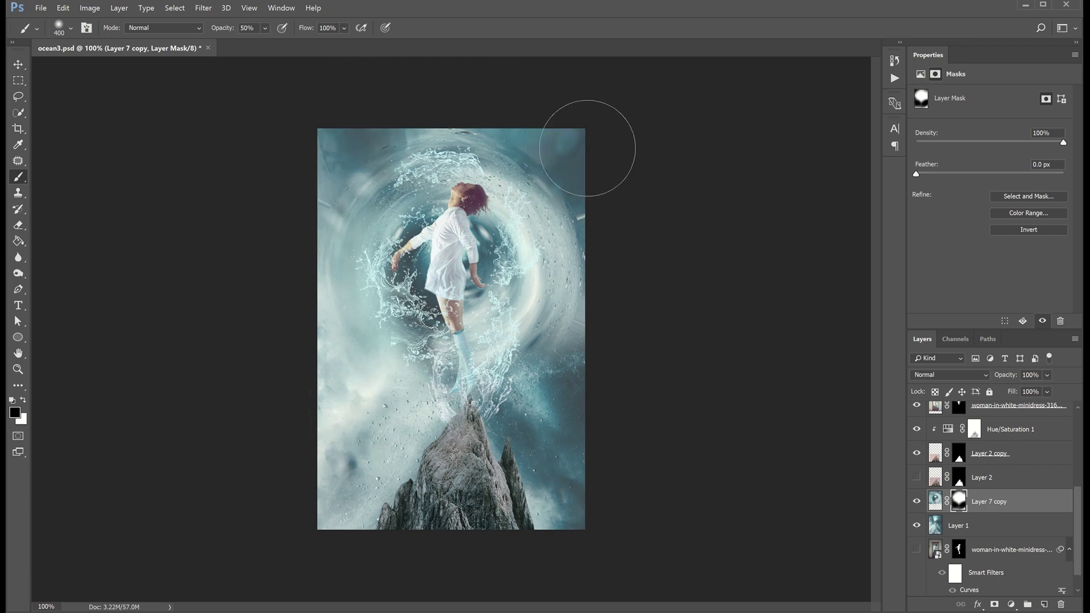
{"action": "left_click_drag", "start_coordinate": [627, 202], "coordinate": [638, 421]}
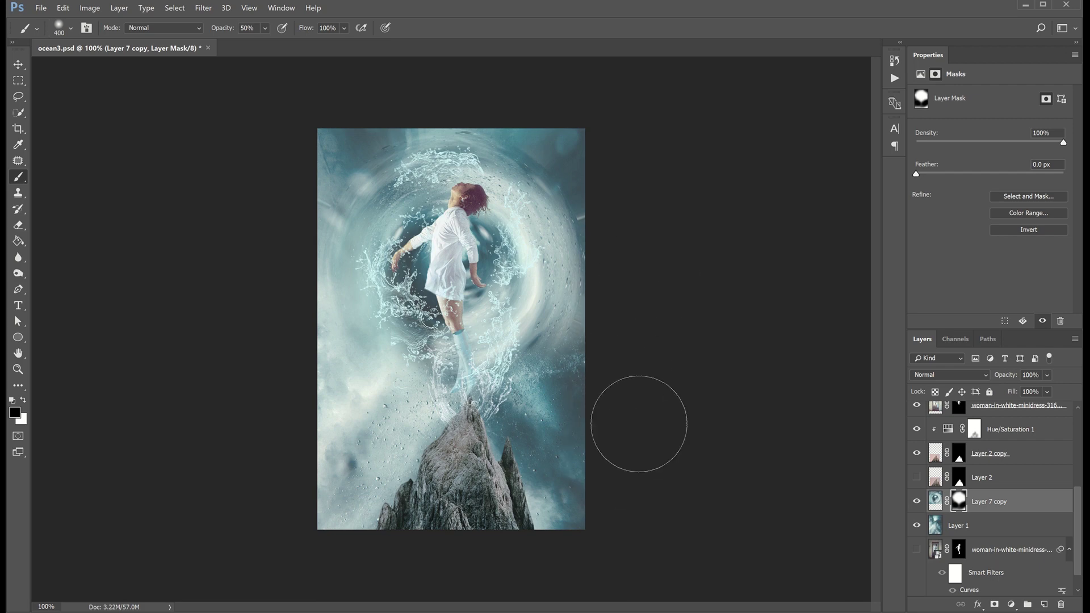
{"action": "left_click_drag", "start_coordinate": [593, 144], "coordinate": [585, 292]}
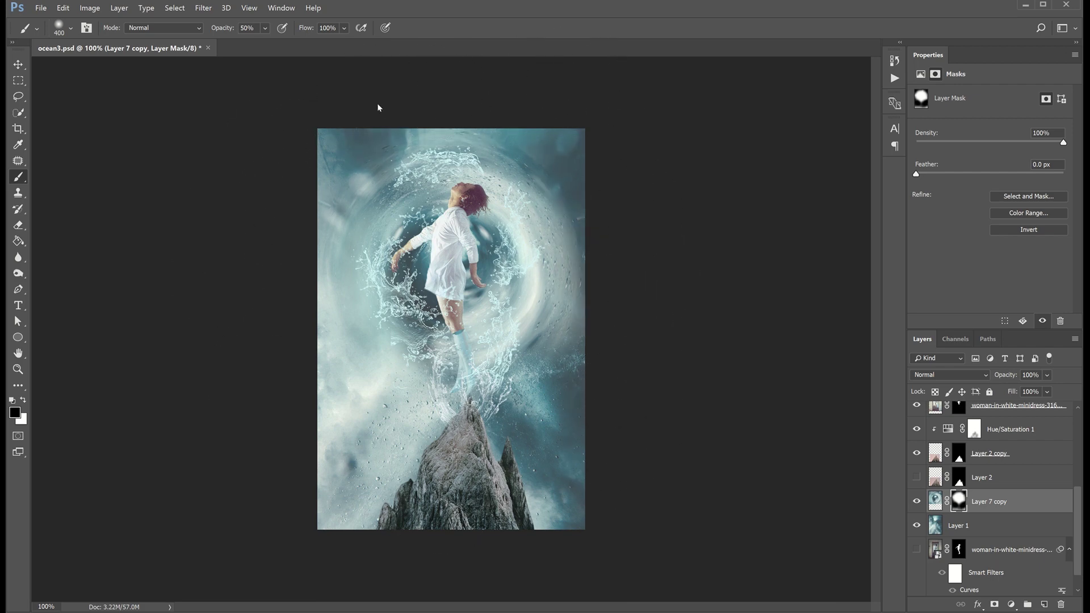
Nudge the swirl layer slightly down and right so it centres behind the woman's torso
{"action": "key", "text": "v"}
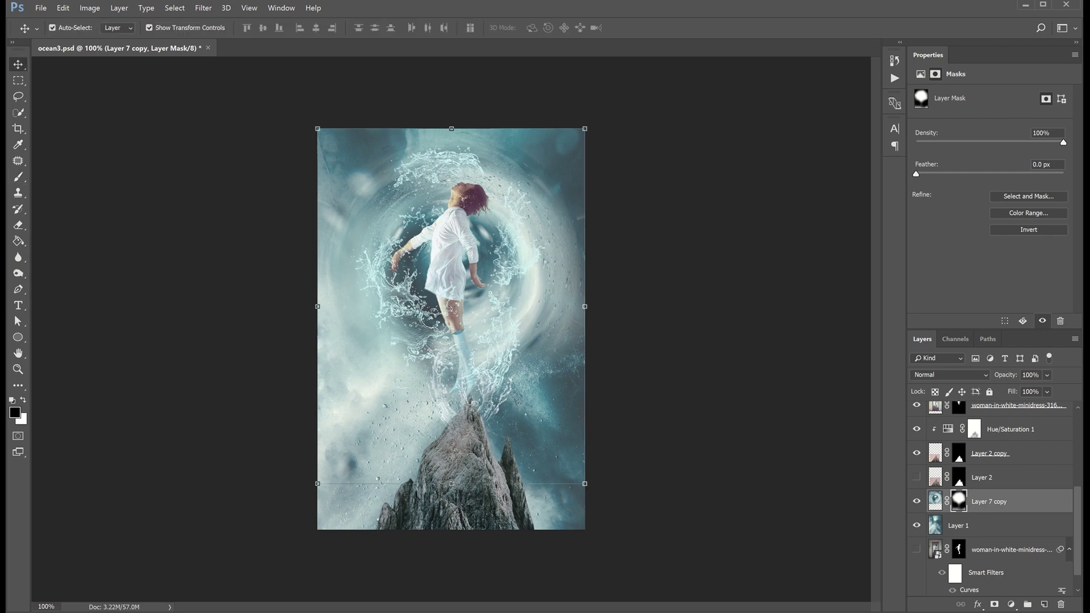
{"action": "left_click_drag", "start_coordinate": [531, 265], "coordinate": [551, 276]}
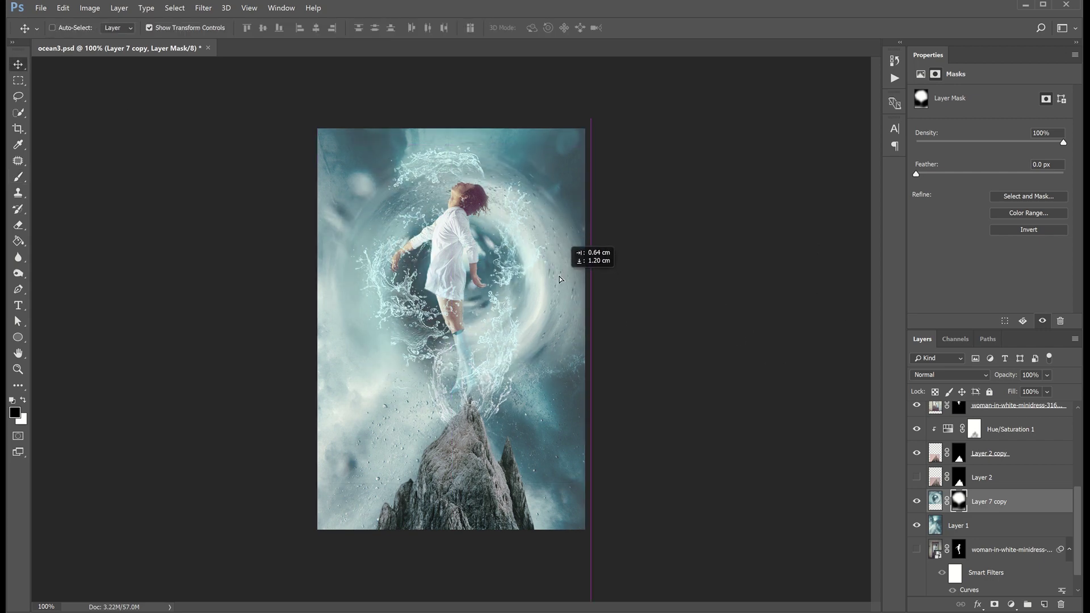
{"action": "left_click_drag", "start_coordinate": [552, 276], "coordinate": [537, 287]}
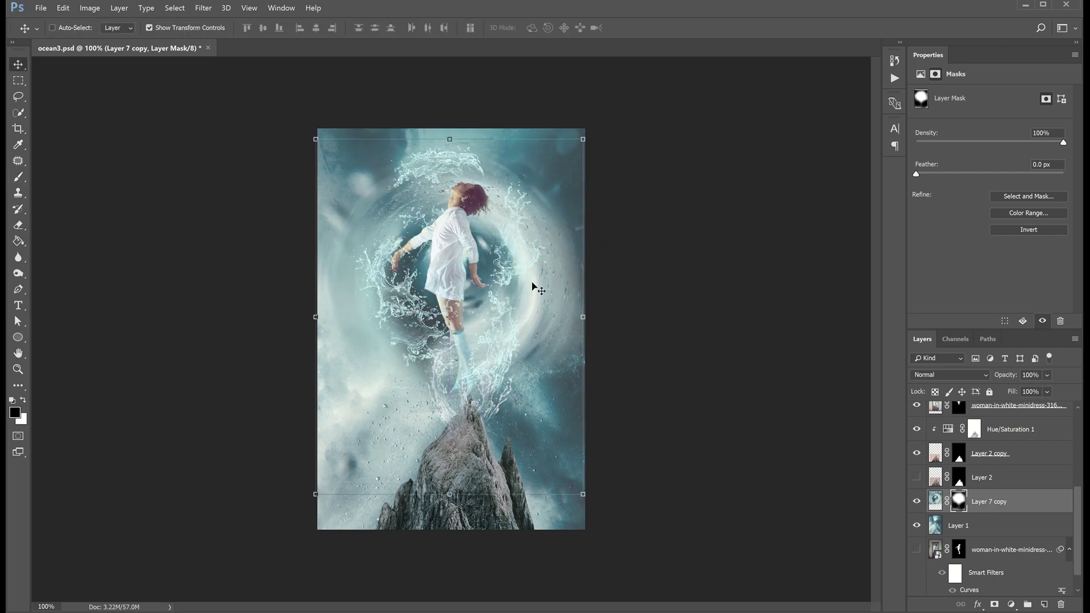
{"action": "key", "text": "ctrl+plus"}
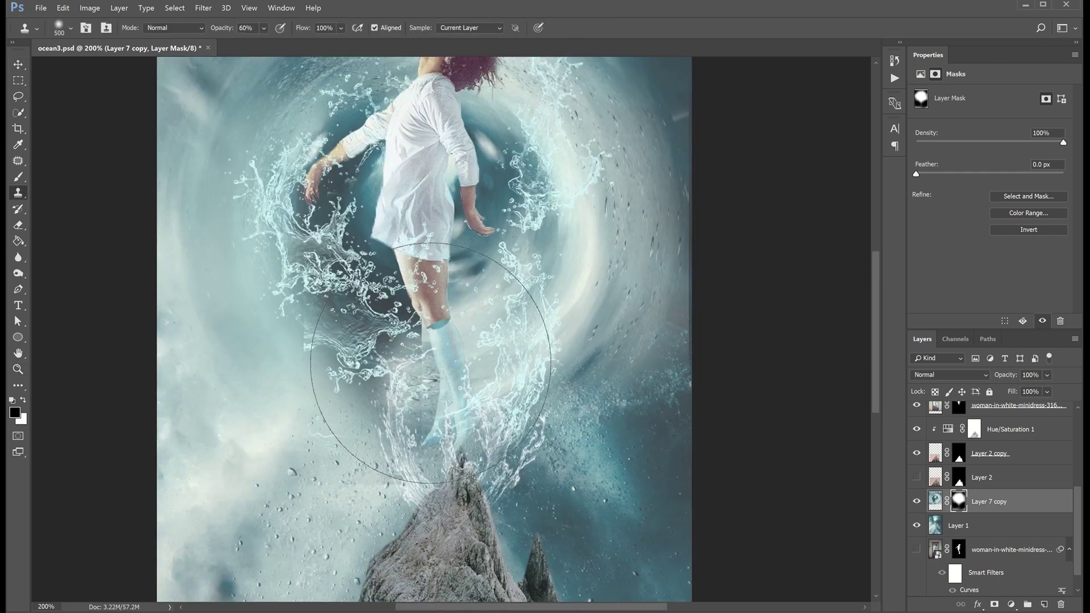
Clone-stamp over the splashes around and left of the woman's lower legs on Layer 7 copy
{"action": "scroll", "coordinate": [947, 528], "scroll_direction": "up", "scroll_amount": 1}
{"action": "left_click", "coordinate": [936, 522]}
{"action": "key", "text": "s"}
{"action": "left_click", "coordinate": [469, 344], "text": "alt"}
{"action": "mouse_move", "coordinate": [421, 347]}
{"action": "left_mouse_down"}
{"action": "mouse_move", "coordinate": [458, 376]}
{"action": "mouse_move", "coordinate": [412, 394]}
{"action": "left_mouse_up"}
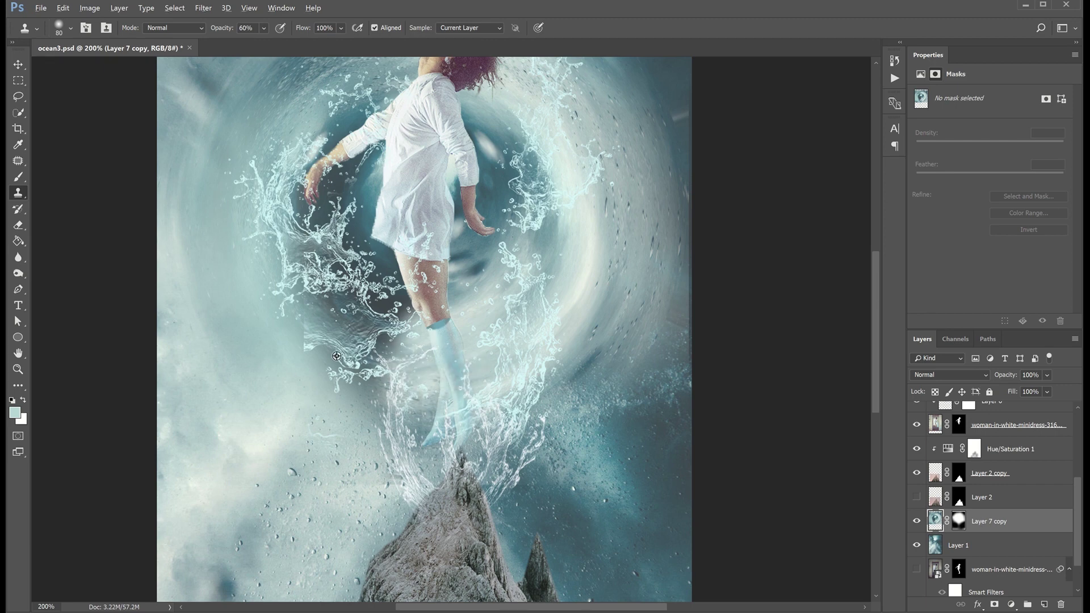
{"action": "left_click_drag", "start_coordinate": [303, 318], "coordinate": [348, 355]}
Hide water-2748640_1920, show water-2748660_1920 and paint part of it out on a mask with a 100 px brush
{"action": "key", "text": "v"}
{"action": "scroll", "coordinate": [1024, 480], "scroll_direction": "up", "scroll_amount": 3}
{"action": "left_click", "coordinate": [917, 414]}
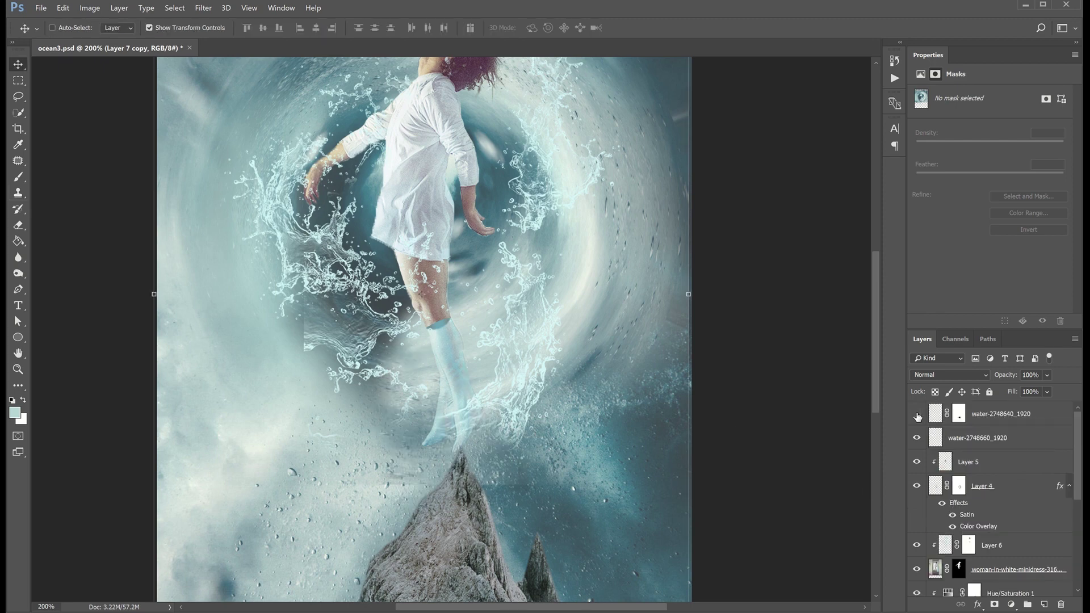
{"action": "left_click", "coordinate": [917, 435]}
{"action": "left_click", "coordinate": [918, 414]}
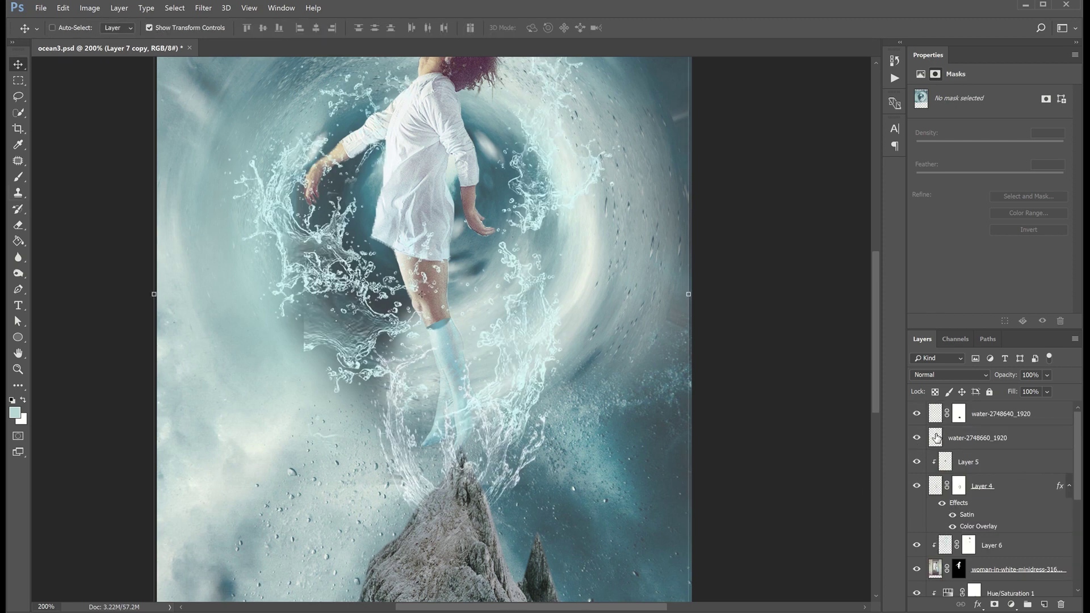
{"action": "left_click", "coordinate": [936, 438]}
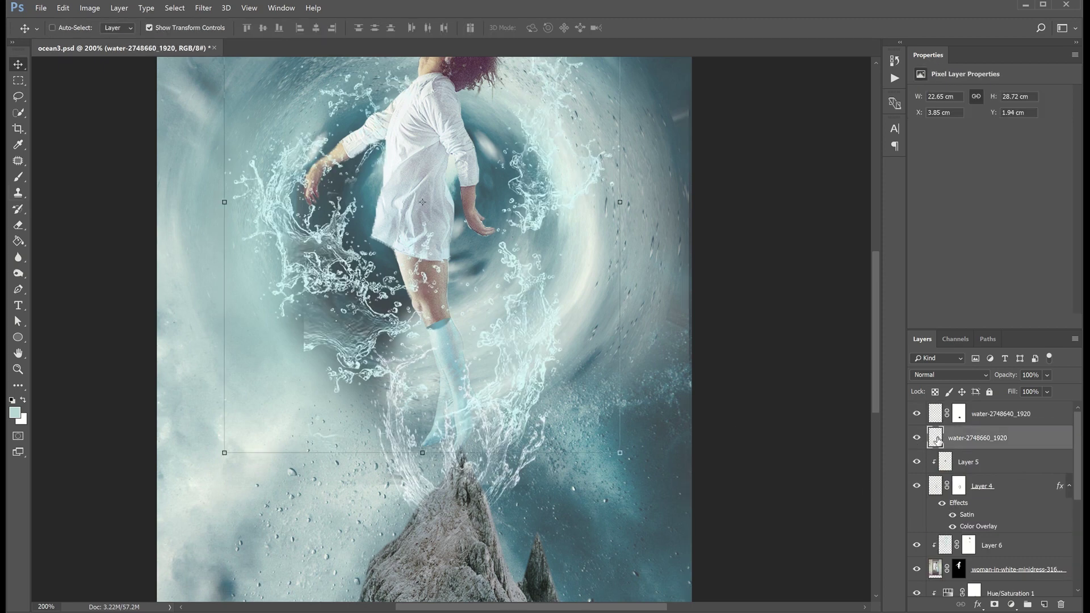
{"action": "left_click", "coordinate": [995, 604]}
{"action": "key", "text": "d"}
{"action": "key", "text": "x"}
{"action": "key", "text": "b"}
{"action": "key", "text": "bracketleft"}
{"action": "key", "text": "bracketleft"}
{"action": "key", "text": "bracketleft"}
{"action": "key", "text": "bracketleft"}
{"action": "key", "text": "bracketleft"}
{"action": "key", "text": "bracketleft"}
{"action": "left_click_drag", "start_coordinate": [304, 337], "coordinate": [363, 344]}
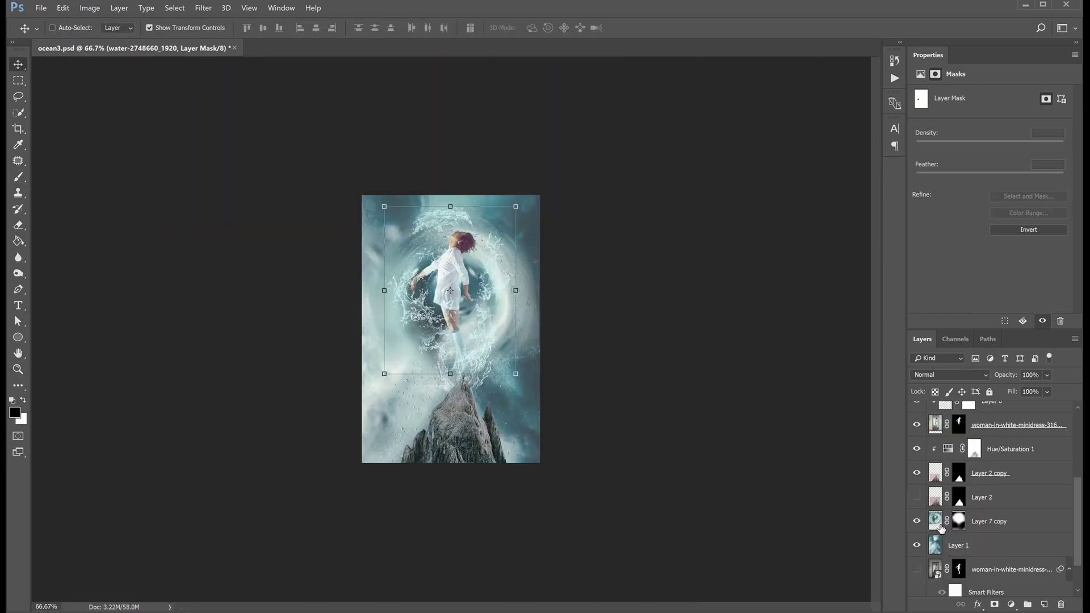
Brighten the swirl layer Layer 7 copy with a slight Curves lift
{"action": "left_click", "coordinate": [936, 525]}
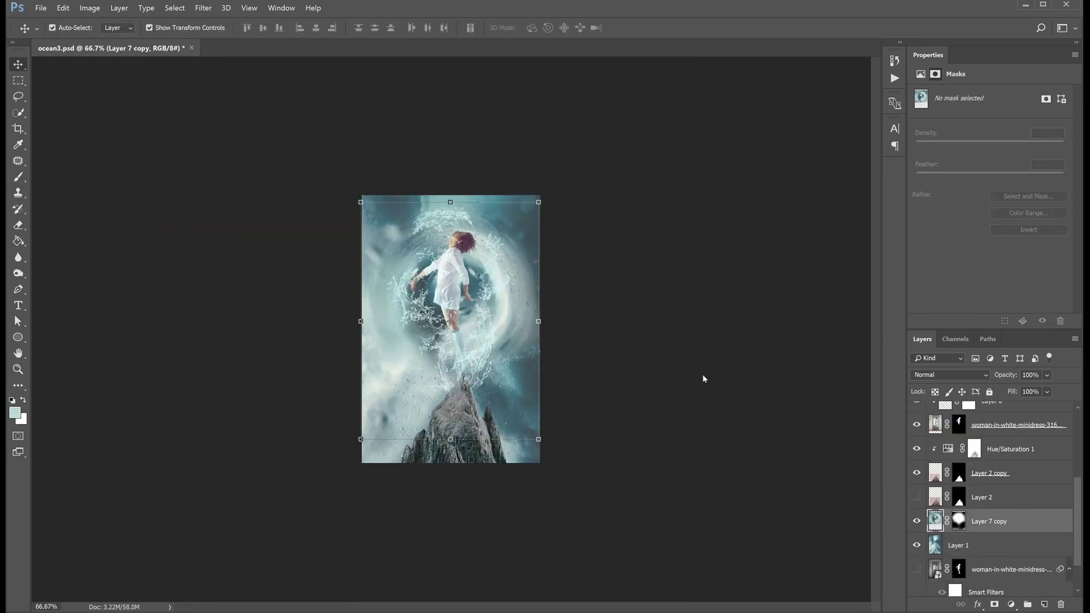
{"action": "key", "text": "ctrl+m"}
{"action": "left_click_drag", "start_coordinate": [780, 225], "coordinate": [782, 213]}
{"action": "key", "text": "Return"}
Position the placed water-2748640_1920 splash, about 45% scale, near the rock's base
{"action": "key", "text": "z"}
{"action": "left_click", "coordinate": [508, 273]}
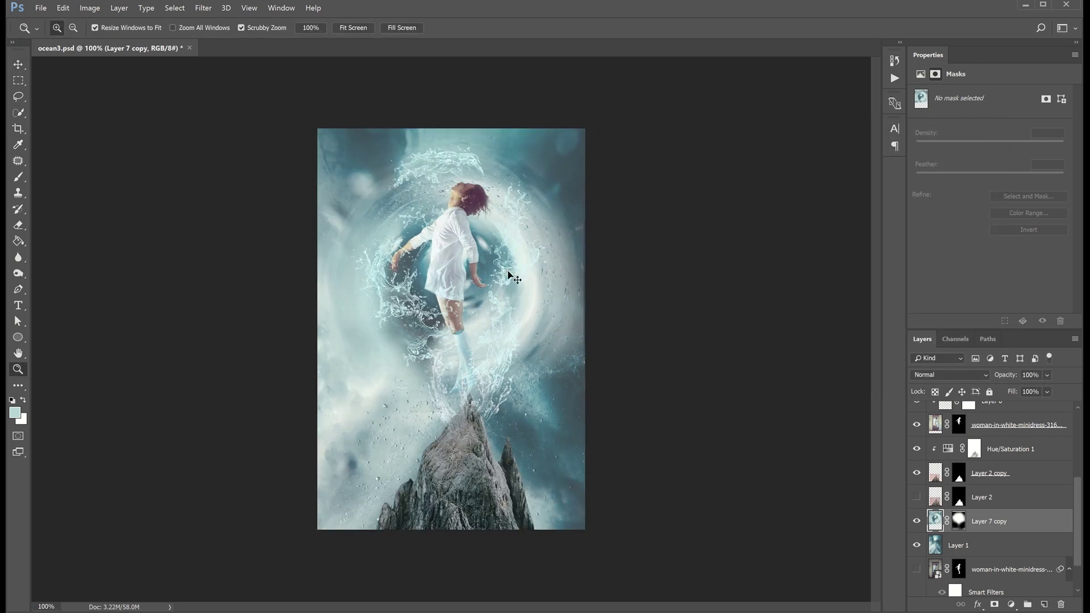
{"action": "left_click_drag", "start_coordinate": [546, 433], "coordinate": [542, 501]}
{"action": "key", "text": "Return"}
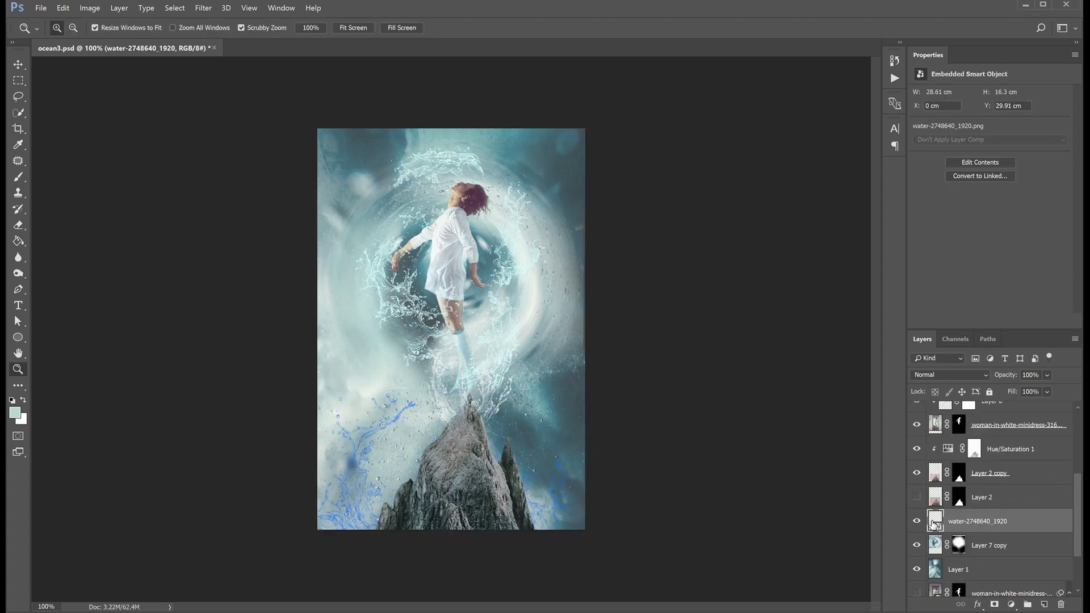
Move the water layer above Hue/Saturation 1, rasterize it and enlarge it to about 111%
{"action": "left_click_drag", "start_coordinate": [934, 525], "coordinate": [937, 438]}
{"action": "right_click", "coordinate": [973, 449]}
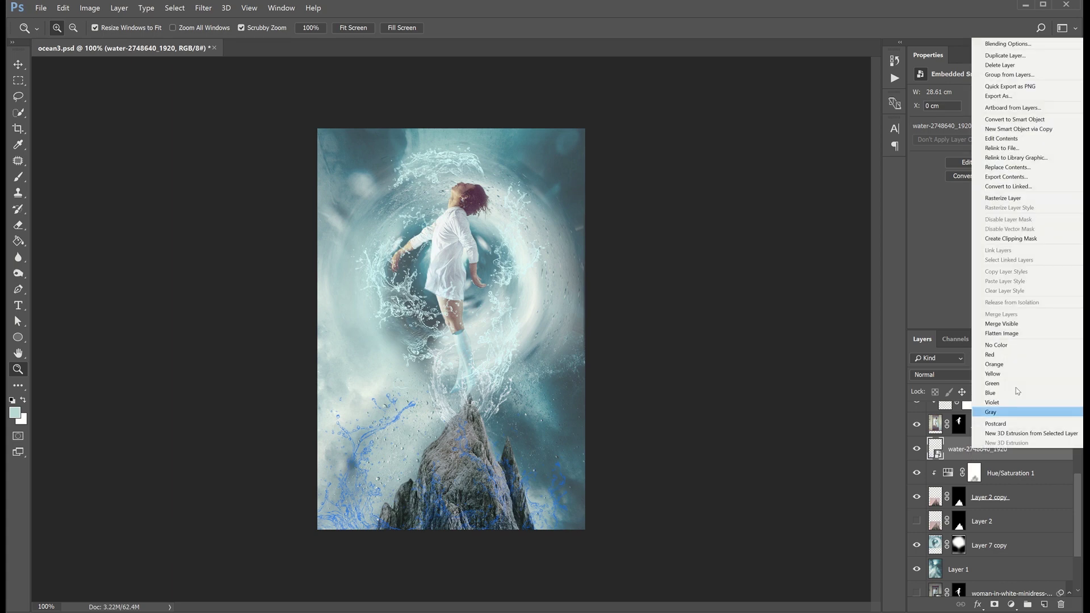
{"action": "left_click", "coordinate": [1003, 198]}
{"action": "key", "text": "ctrl+t"}
{"action": "left_click_drag", "start_coordinate": [571, 385], "coordinate": [593, 365]}
{"action": "key", "text": "Return"}
Colorize the splash at Hue 187, Saturation 74, Lightness +86, then duplicate and merge it
{"action": "key", "text": "ctrl+u"}
{"action": "left_click", "coordinate": [864, 295]}
{"action": "mouse_move", "coordinate": [736, 262]}
{"action": "left_mouse_down"}
{"action": "mouse_move", "coordinate": [776, 262]}
{"action": "mouse_move", "coordinate": [750, 233]}
{"action": "left_mouse_up"}
{"action": "left_click_drag", "start_coordinate": [774, 290], "coordinate": [799, 292]}
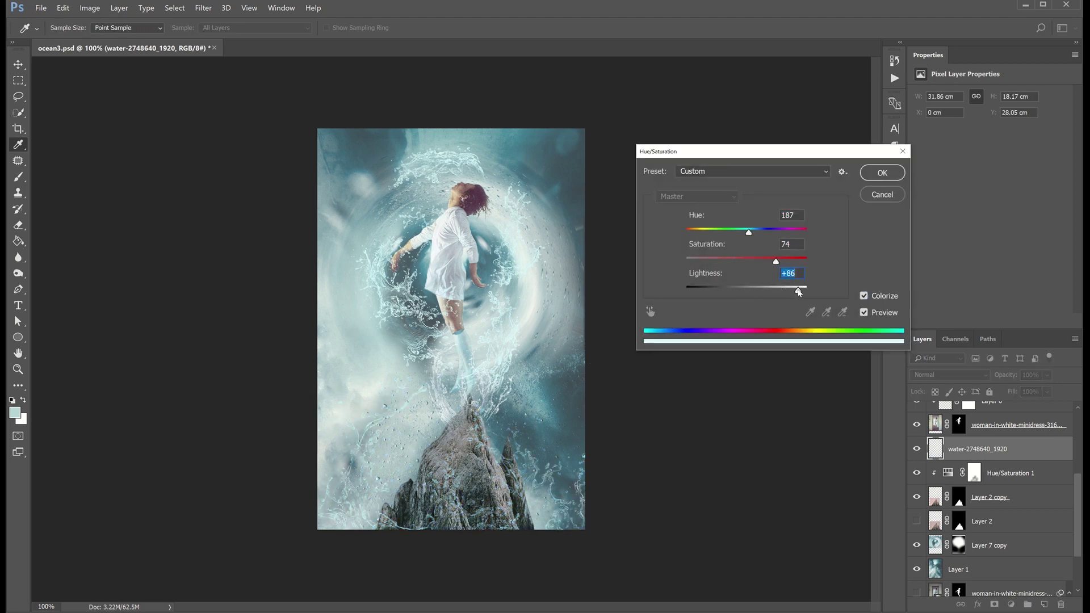
{"action": "key", "text": "Return"}
{"action": "key", "text": "v"}
{"action": "key", "text": "ctrl+j"}
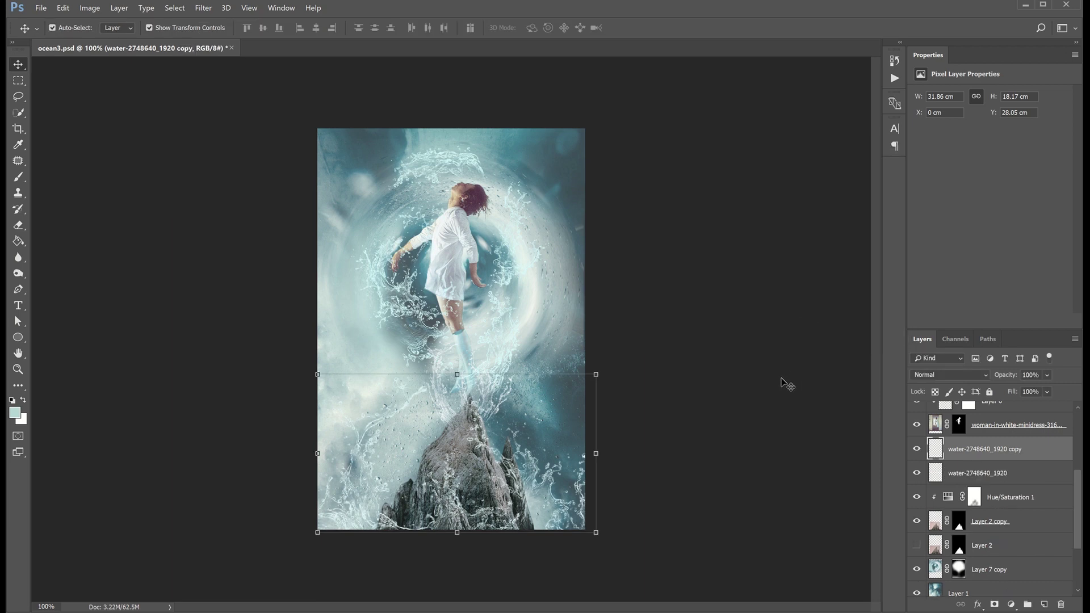
{"action": "key", "text": "ctrl+e"}
Mask the splash with a black brush to fade it on both sides of the rock peak, and save
{"action": "key", "text": "z"}
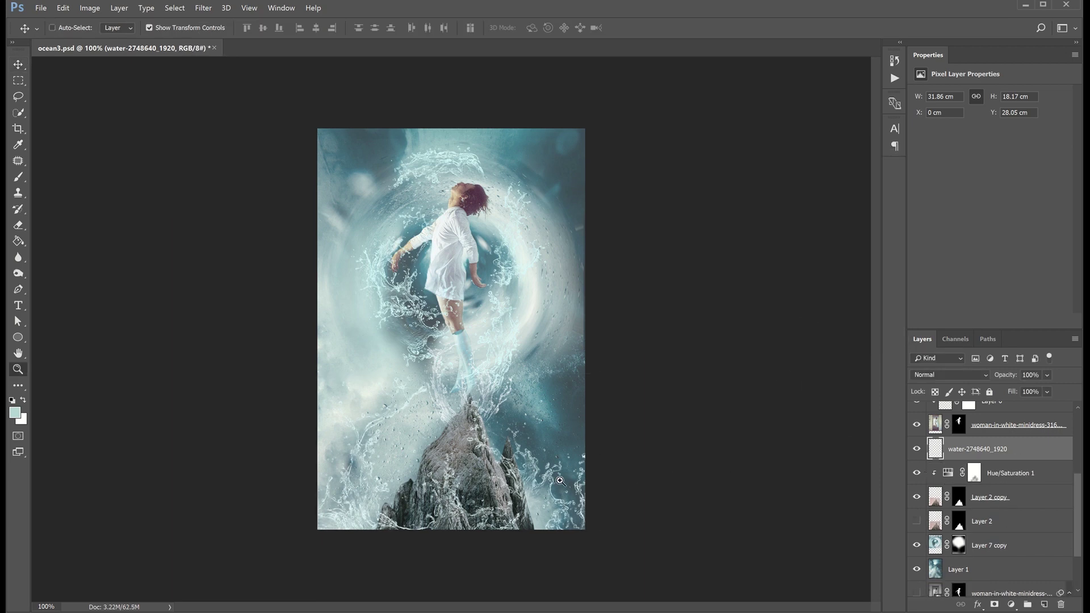
{"action": "left_click", "coordinate": [995, 606]}
{"action": "key", "text": "d"}
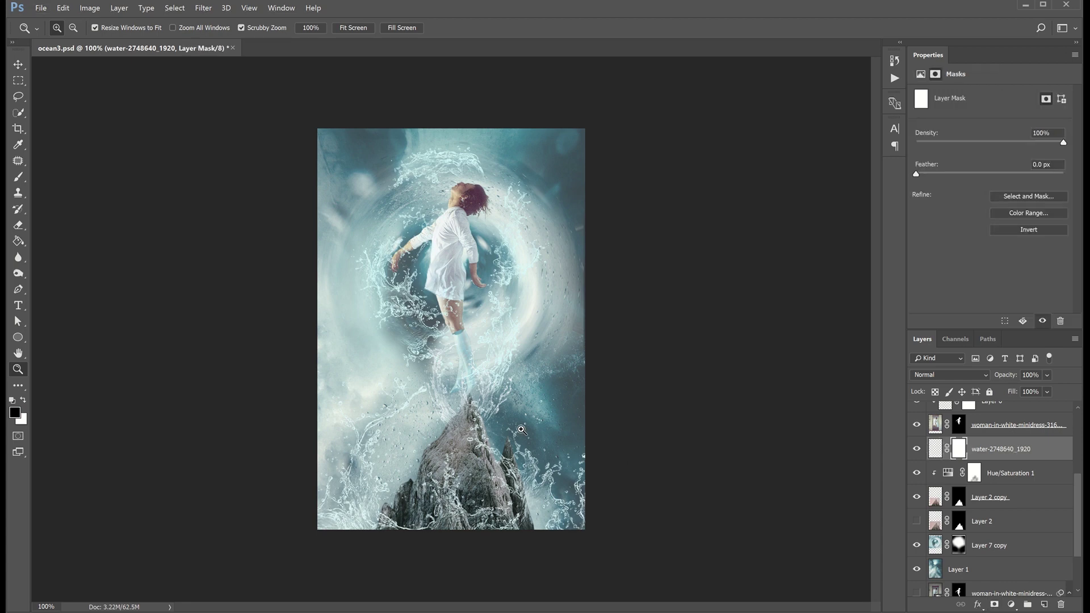
{"action": "key", "text": "b"}
{"action": "mouse_move", "coordinate": [514, 454]}
{"action": "left_mouse_down"}
{"action": "mouse_move", "coordinate": [503, 471]}
{"action": "mouse_move", "coordinate": [514, 489]}
{"action": "left_mouse_up"}
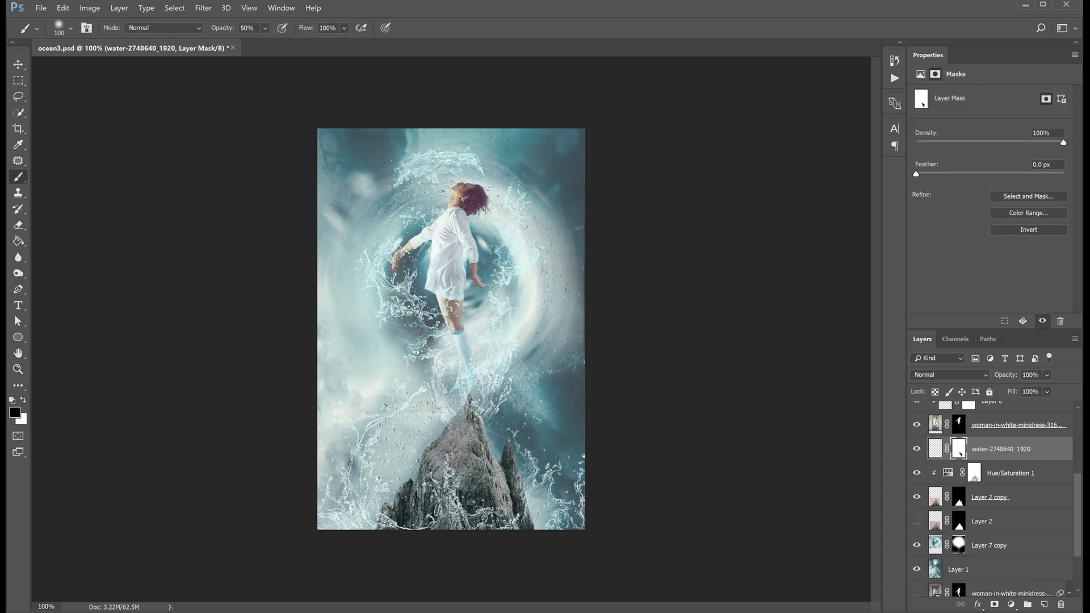
{"action": "left_click_drag", "start_coordinate": [410, 437], "coordinate": [411, 441]}
{"action": "key", "text": "z"}
{"action": "key", "text": "ctrl+s"}
{"action": "scroll", "coordinate": [982, 490], "scroll_direction": "up", "scroll_amount": 5}
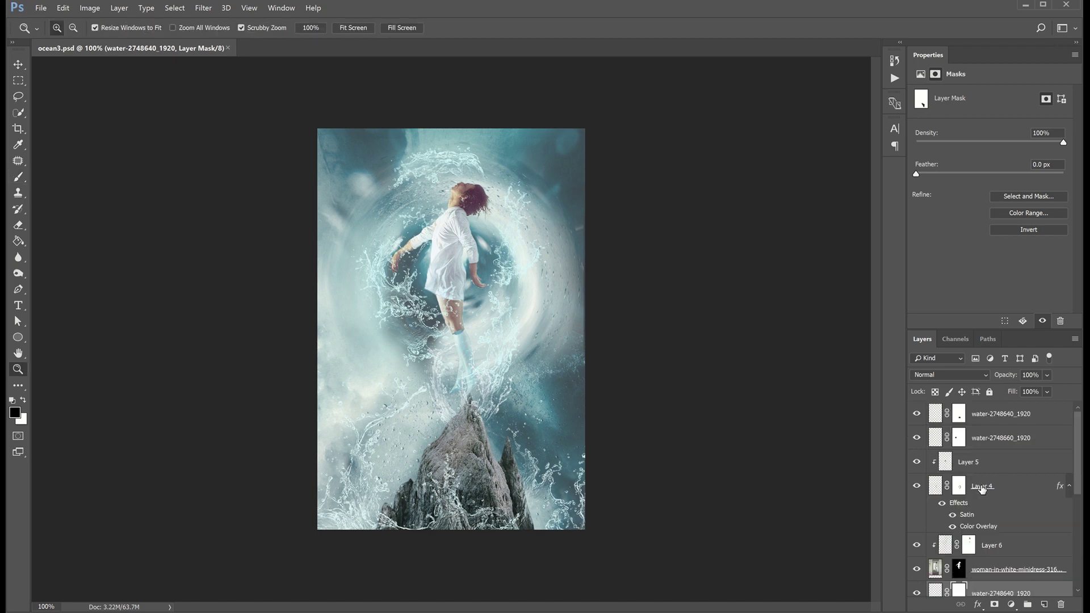
Group all layers from the top water layer down to Layer 1 into Group 1, duplicate it and merge the copy
{"action": "left_click", "coordinate": [984, 421]}
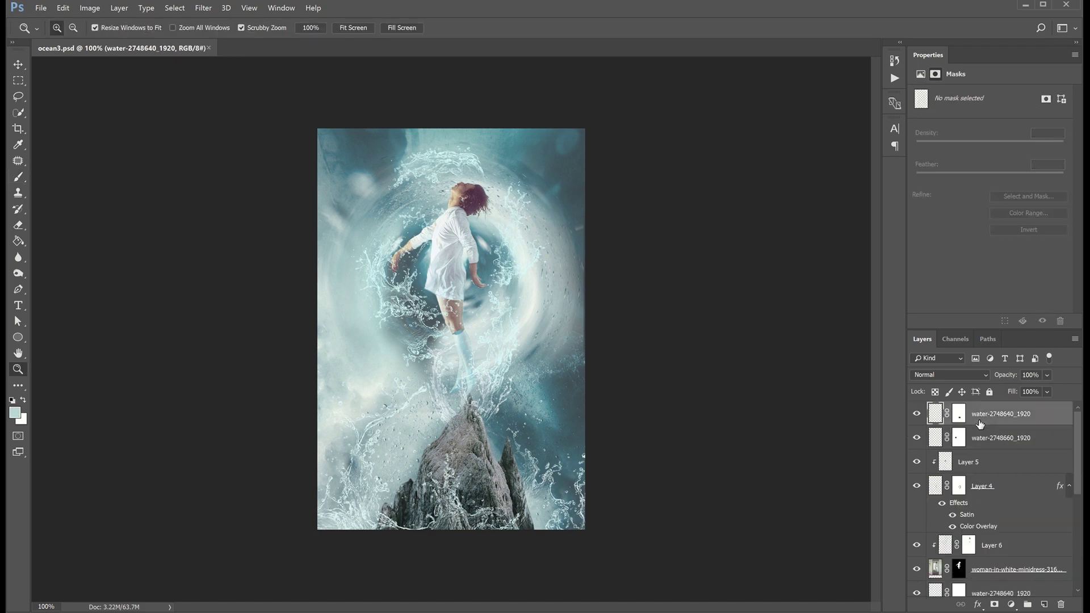
{"action": "scroll", "coordinate": [981, 423], "scroll_direction": "down", "scroll_amount": 3}
{"action": "scroll", "coordinate": [978, 437], "scroll_direction": "down", "scroll_amount": 2}
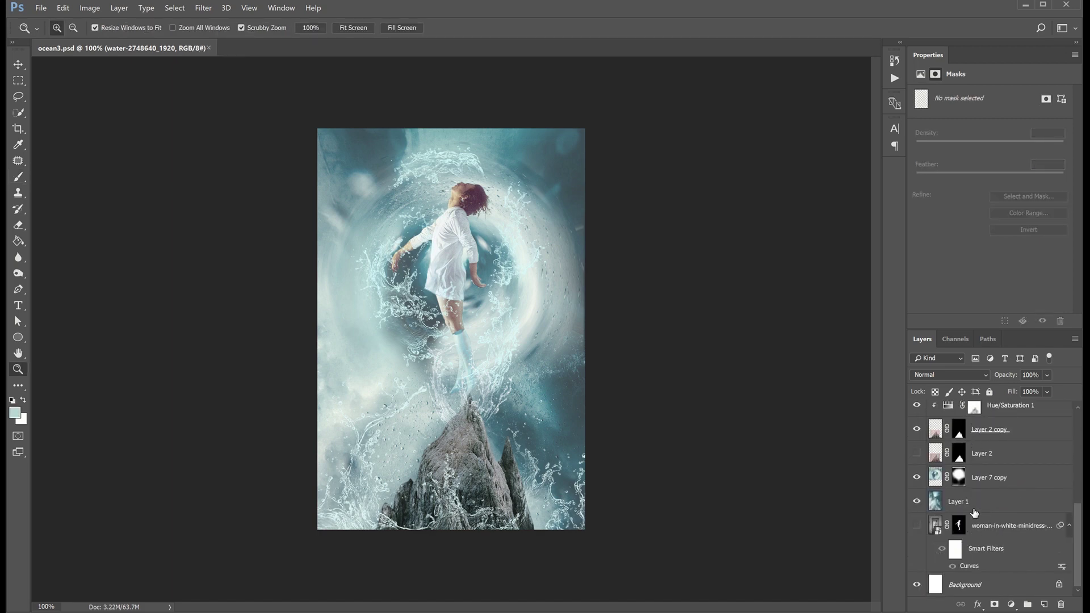
{"action": "left_click", "coordinate": [975, 511], "text": "shift"}
{"action": "key", "text": "ctrl+g"}
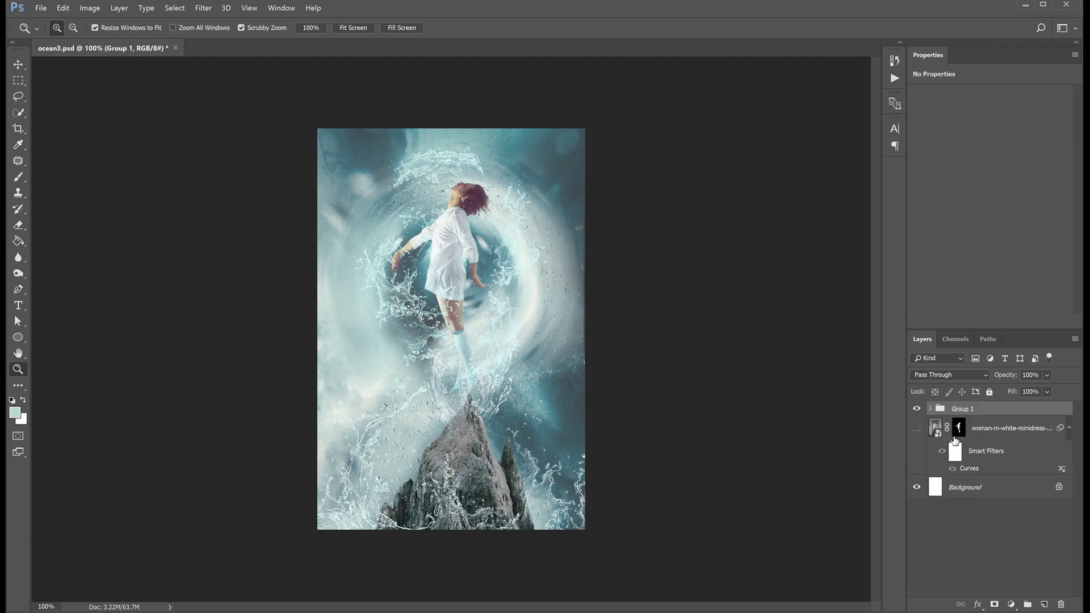
{"action": "key", "text": "ctrl+j"}
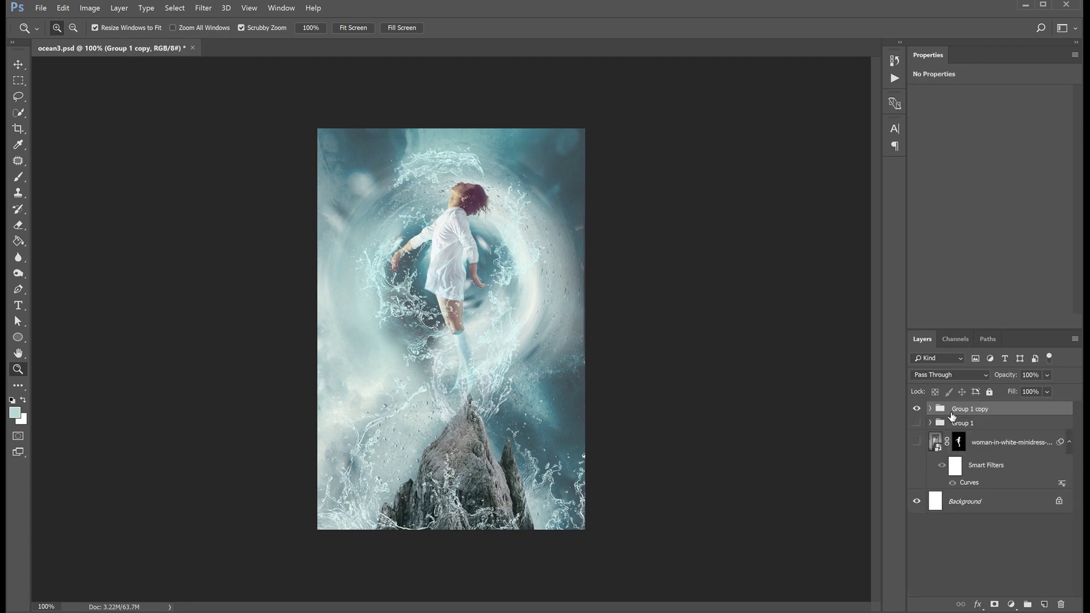
{"action": "right_click", "coordinate": [969, 410]}
{"action": "left_click", "coordinate": [1000, 326]}
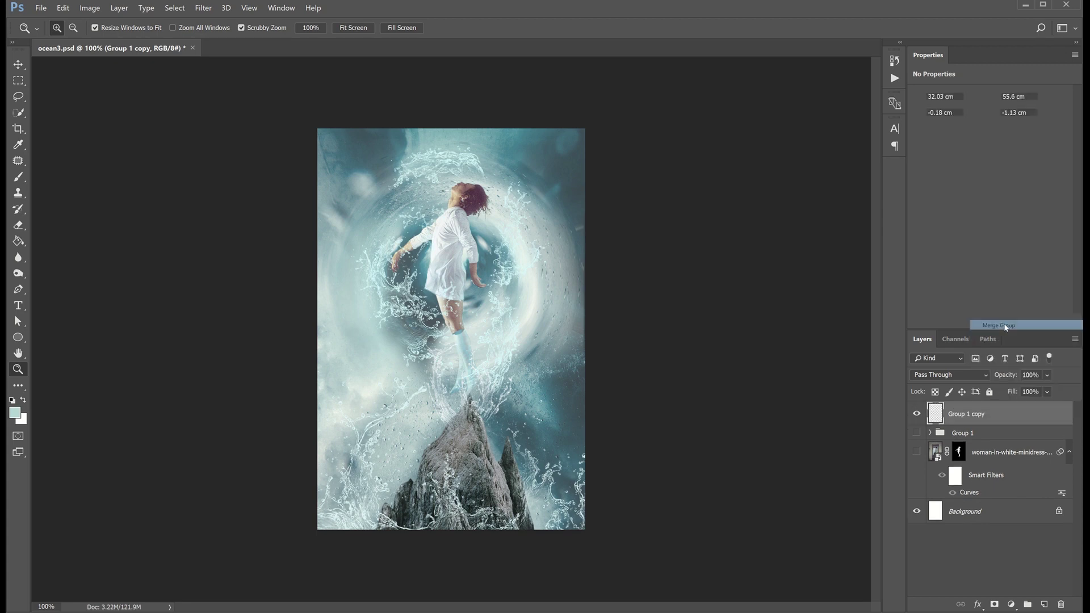
{"action": "key", "text": "v"}
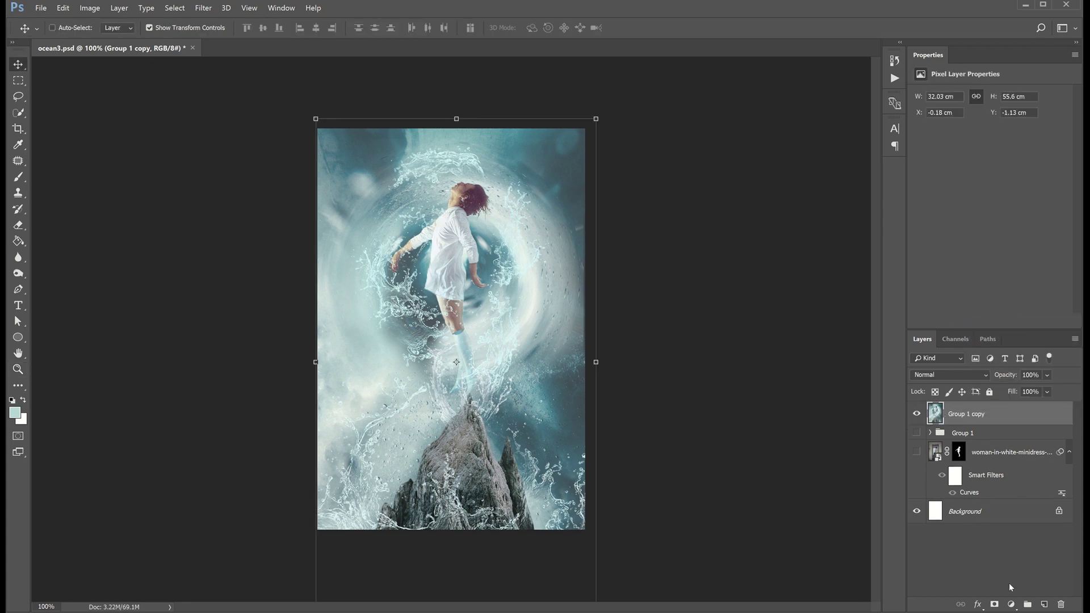
{"action": "left_click", "coordinate": [1012, 605]}
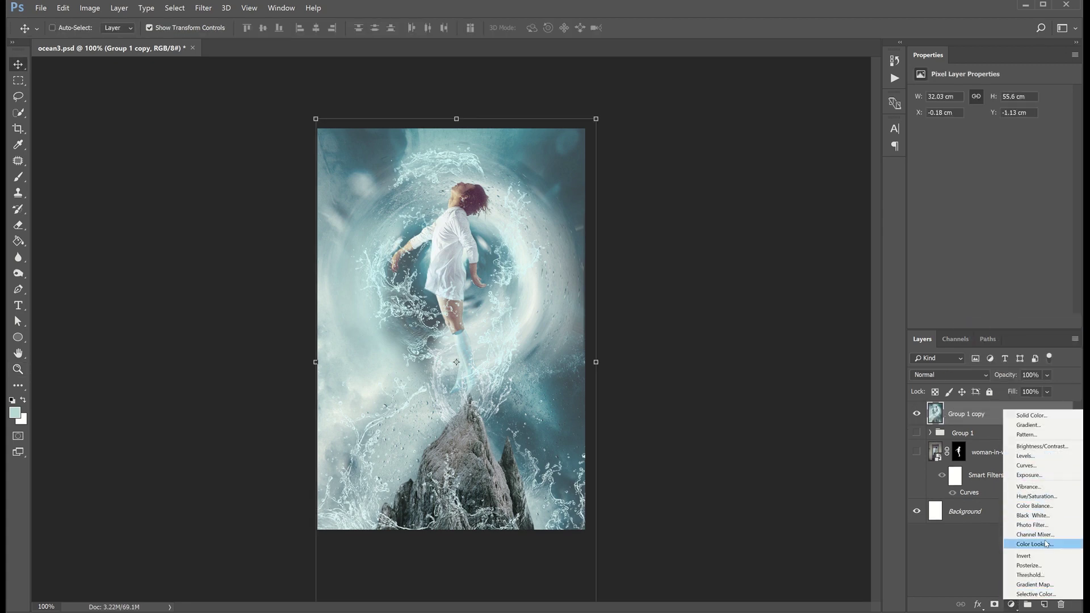
Add a Color Lookup layer and try the Fuji ETERNA 250D Fuji 3510 and Kodak 2395 LUTs
{"action": "left_click", "coordinate": [1045, 544]}
{"action": "left_click", "coordinate": [937, 415]}
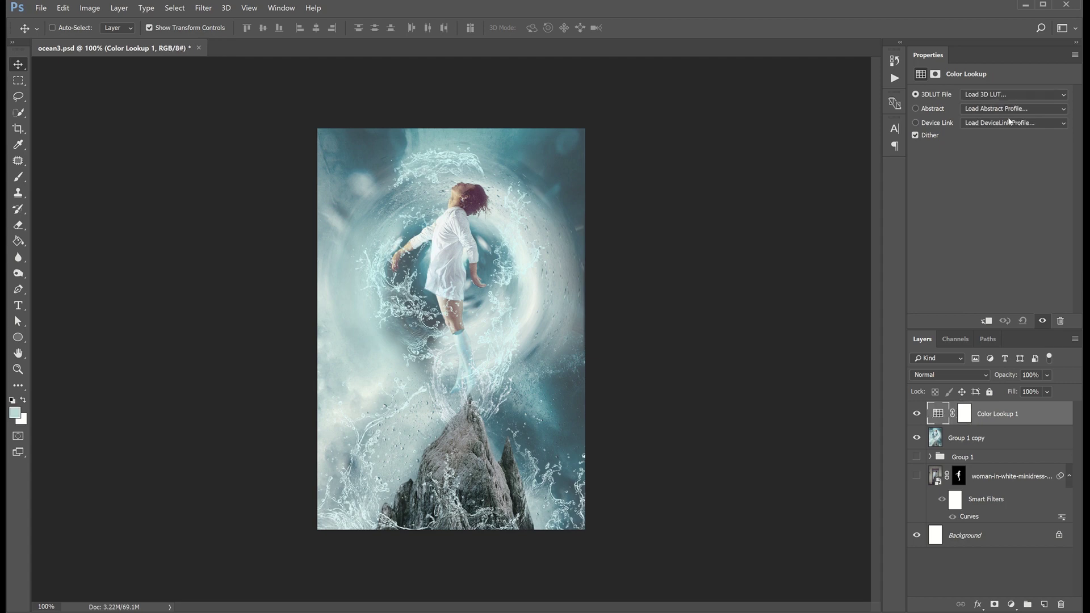
{"action": "left_click", "coordinate": [988, 97]}
{"action": "left_click", "coordinate": [1013, 279]}
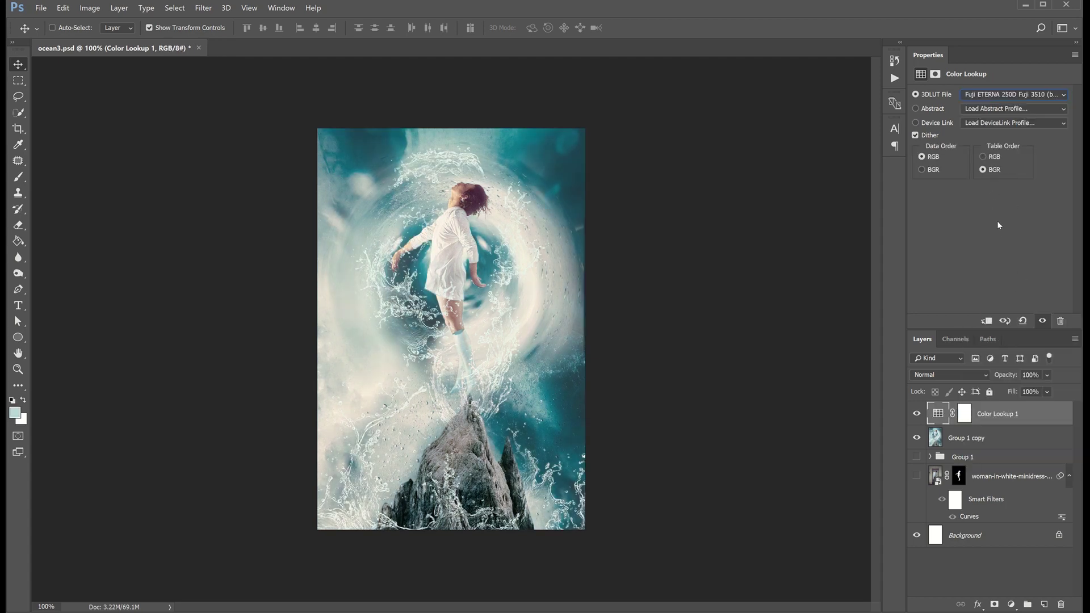
{"action": "left_click", "coordinate": [1000, 97]}
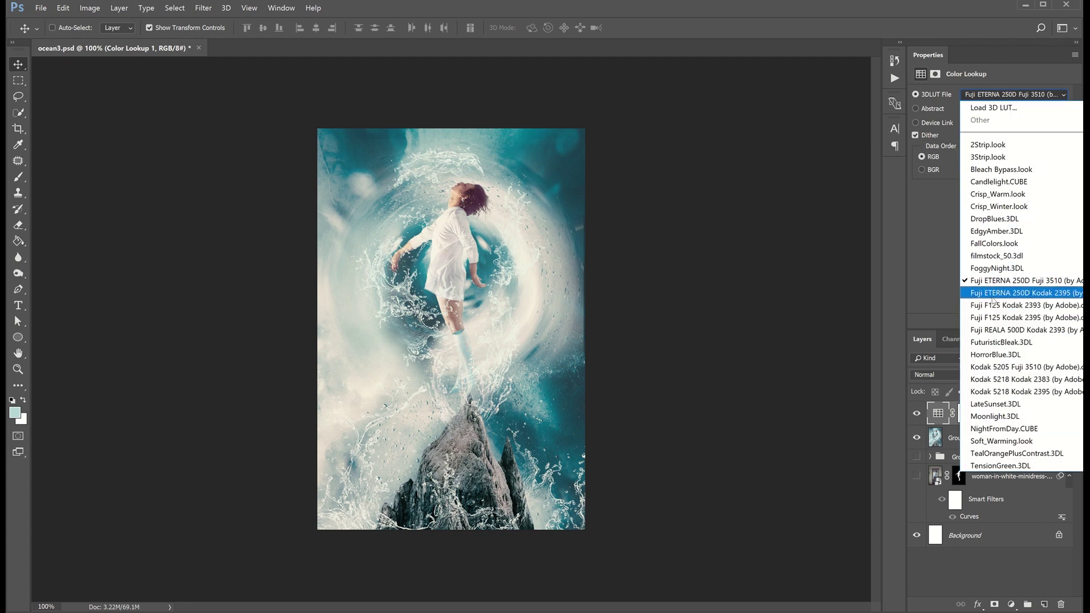
{"action": "left_click", "coordinate": [993, 298]}
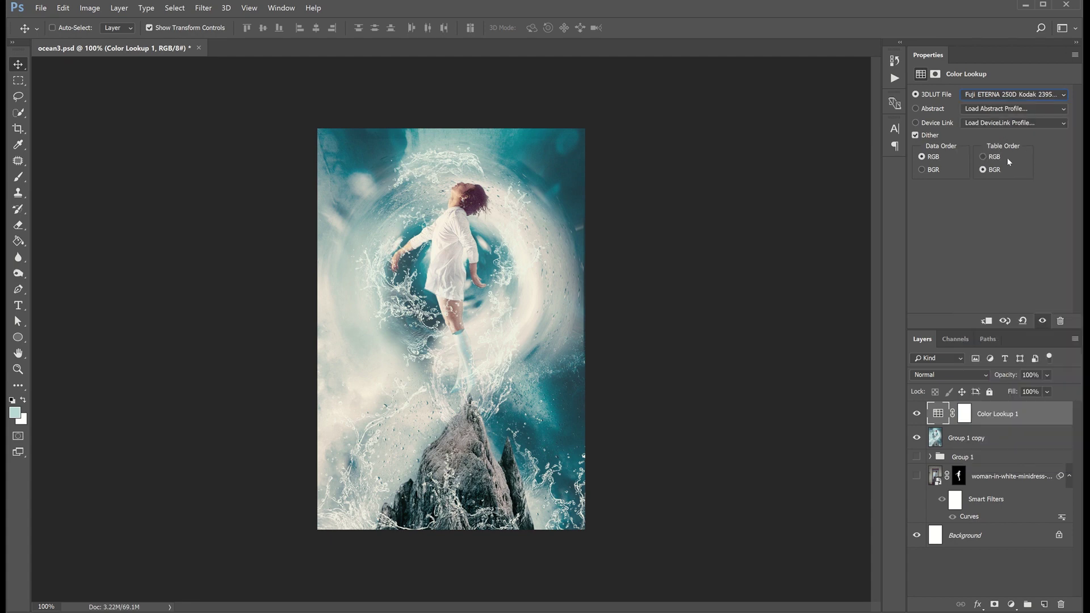
Try the Fuji F125 Kodak 2393 and 2395, Fuji REALA 500D Kodak 2393 and FuturisticBleak LUTs
{"action": "left_click", "coordinate": [996, 98]}
{"action": "left_click", "coordinate": [997, 306]}
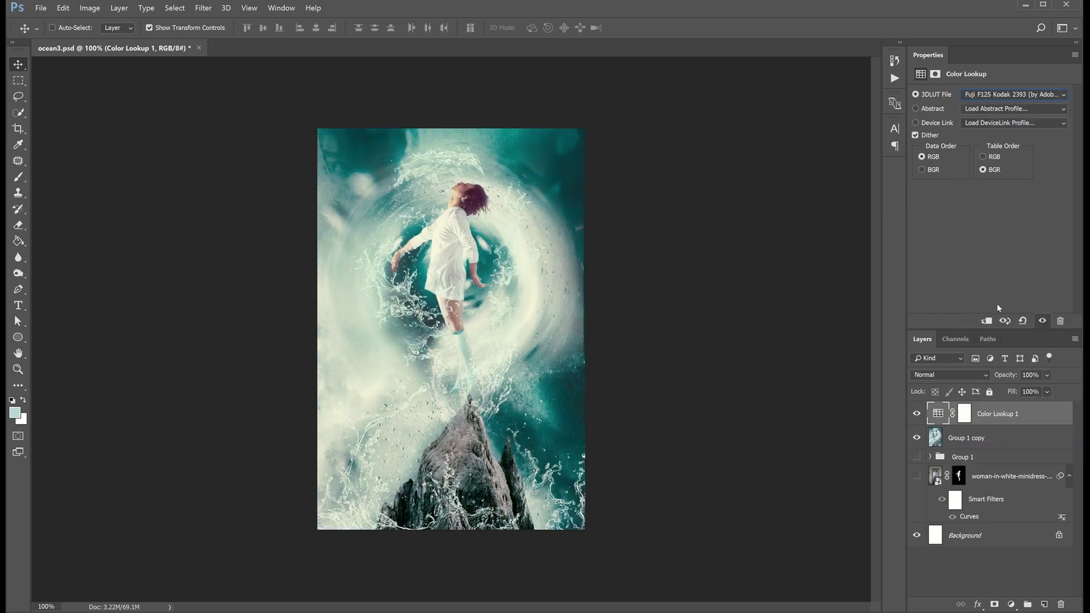
{"action": "left_click", "coordinate": [1022, 95]}
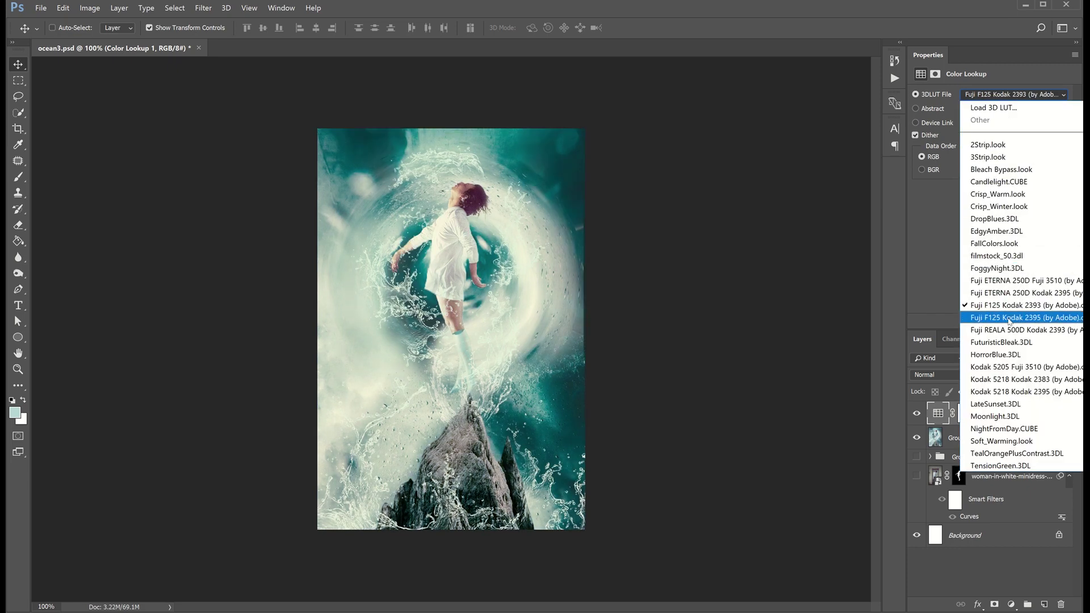
{"action": "left_click", "coordinate": [1004, 316]}
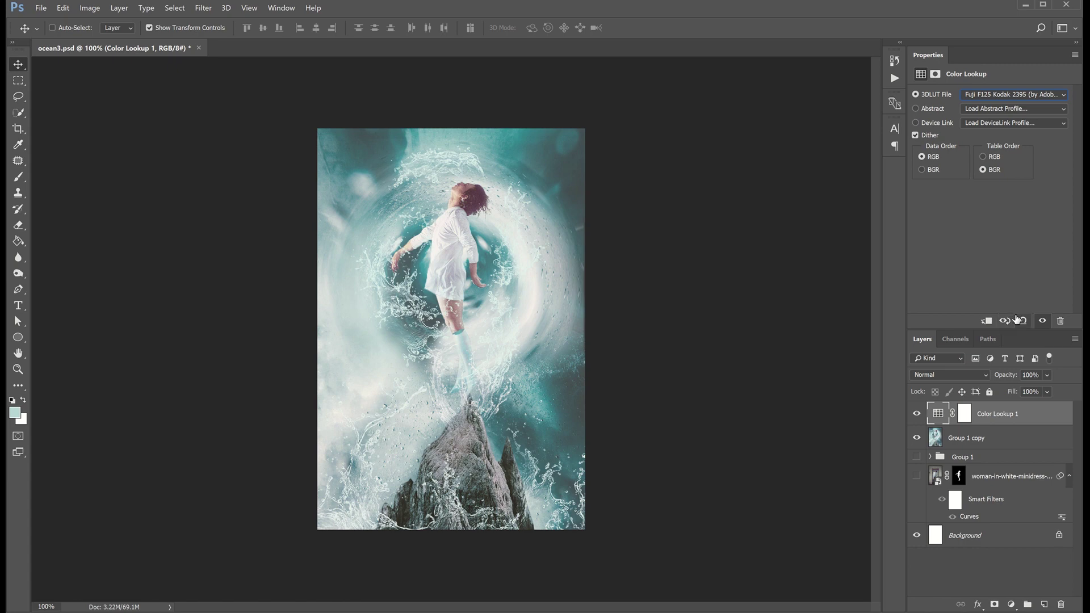
{"action": "left_click", "coordinate": [1025, 94]}
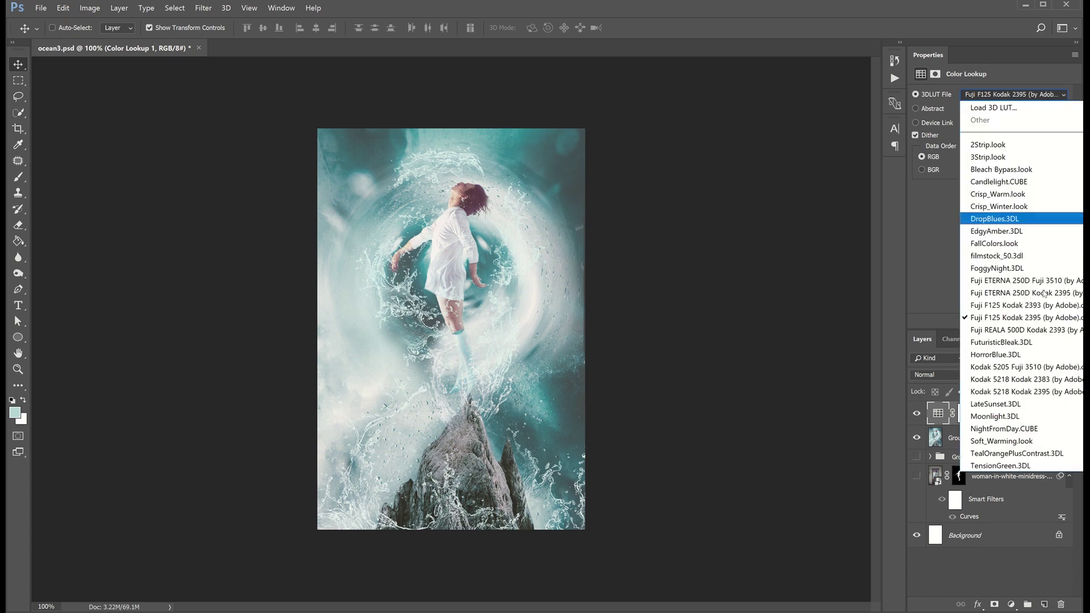
{"action": "left_click", "coordinate": [1018, 331]}
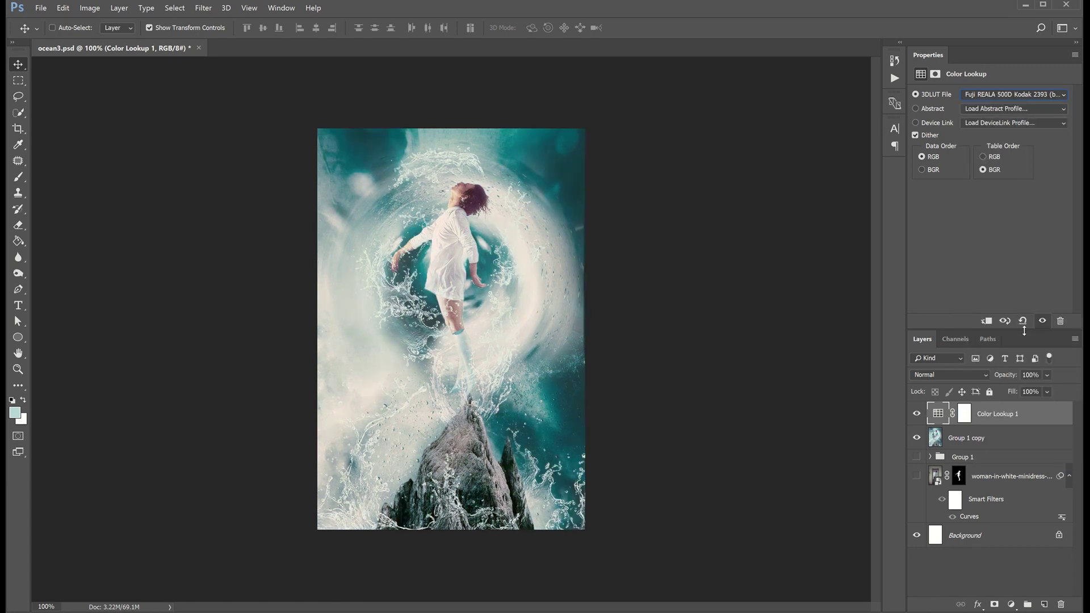
{"action": "left_click", "coordinate": [1003, 96]}
{"action": "left_click", "coordinate": [1014, 344]}
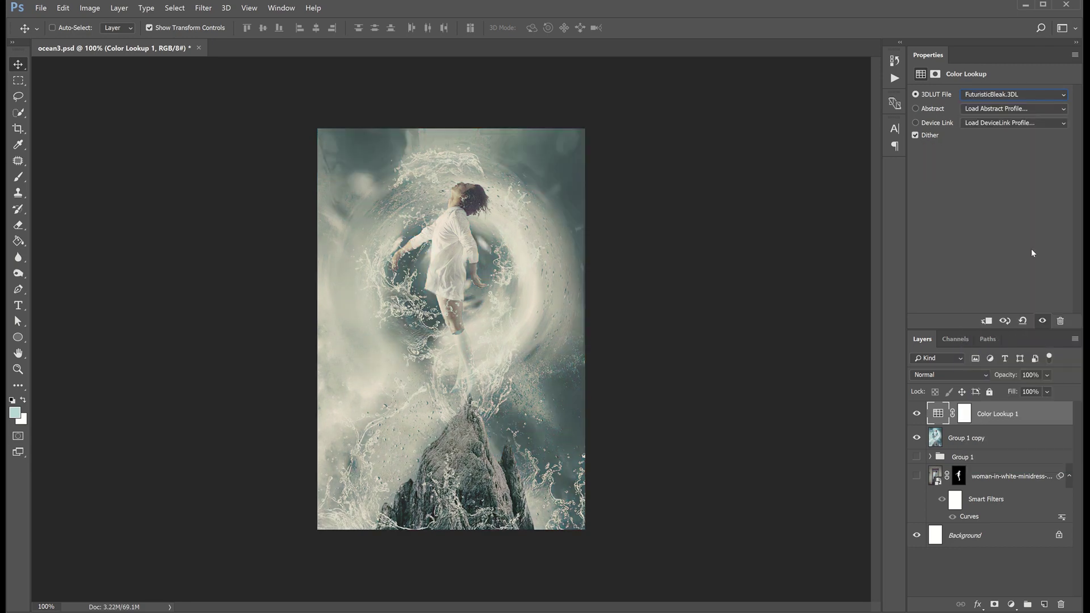
Settle on the Kodak 5205 Fuji 3510 LUT, toggle it to compare, and select Group 1 copy
{"action": "left_click", "coordinate": [1009, 95]}
{"action": "left_click", "coordinate": [1002, 368]}
{"action": "left_click", "coordinate": [917, 414]}
{"action": "left_click", "coordinate": [917, 414]}
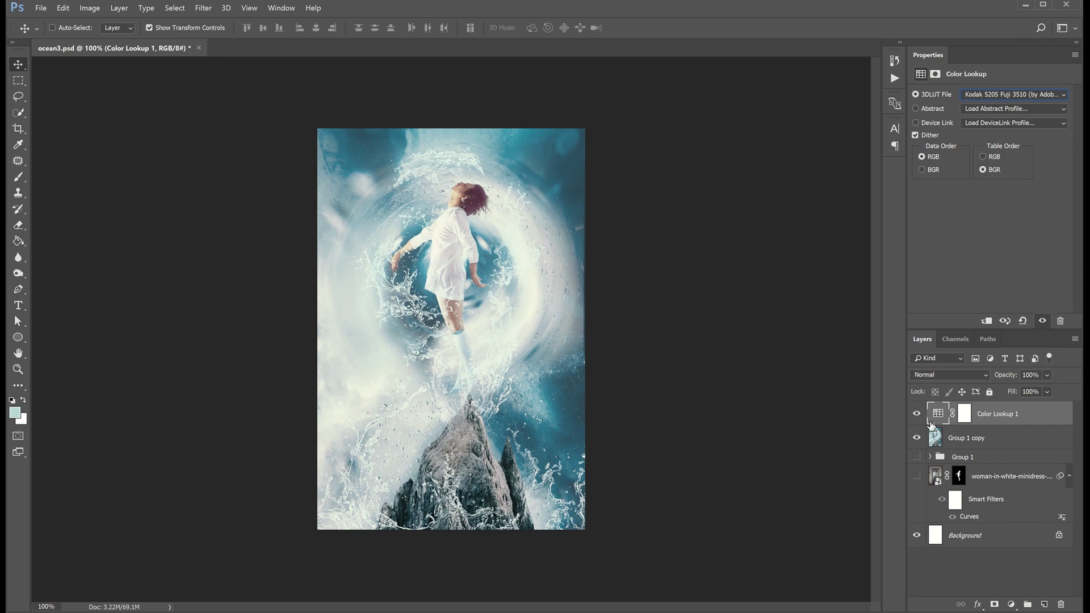
{"action": "left_click", "coordinate": [959, 441]}
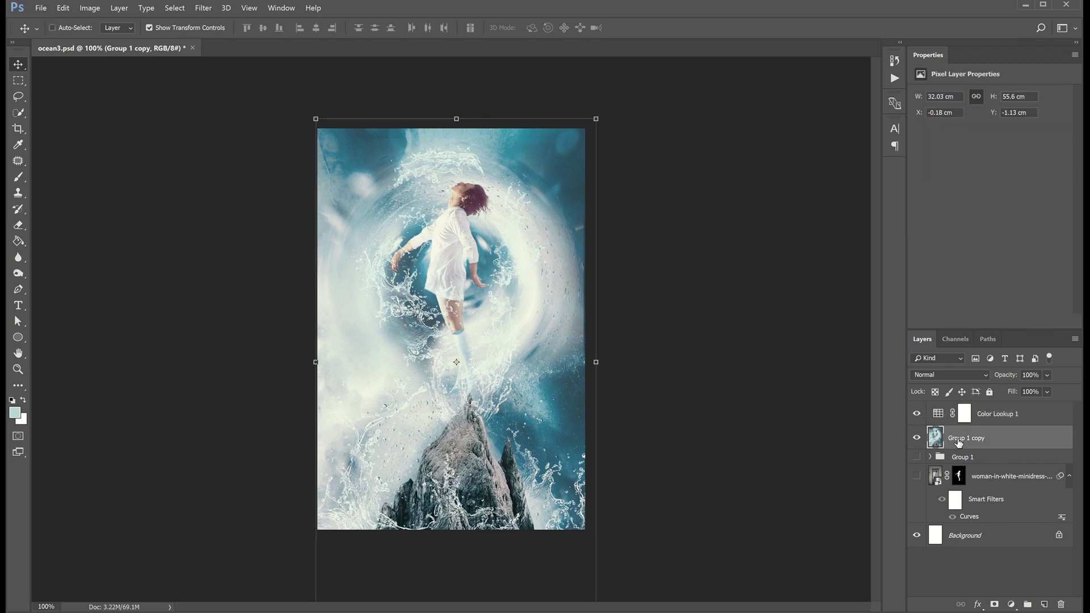
Duplicate Group 1 copy and Color Lookup 1, merge the copies into Group 2, and hide the originals
{"action": "left_click", "coordinate": [989, 417], "text": "shift"}
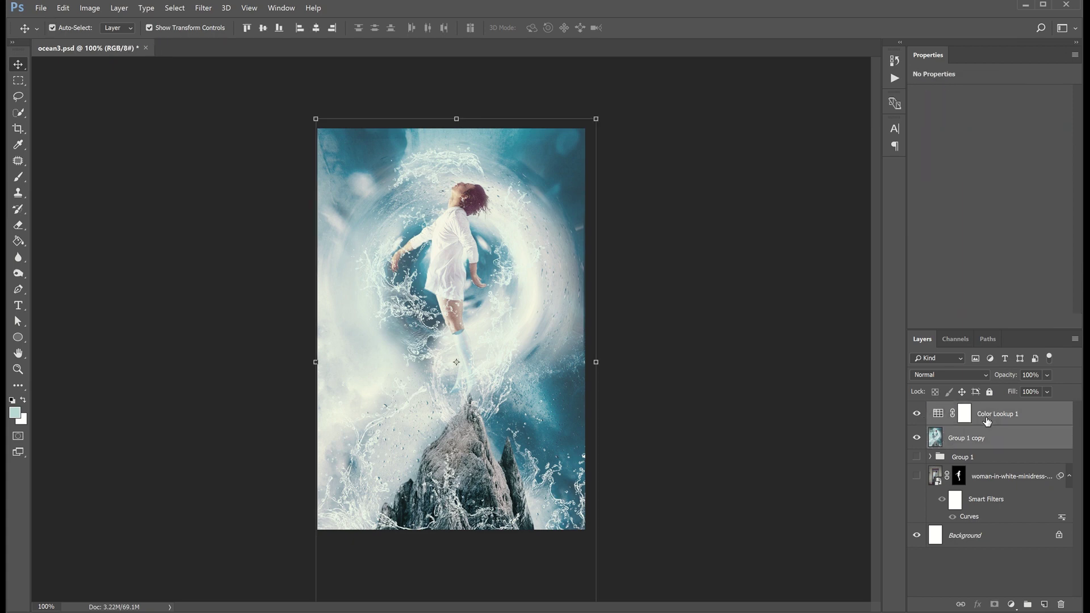
{"action": "key", "text": "ctrl+j"}
{"action": "key", "text": "ctrl+g"}
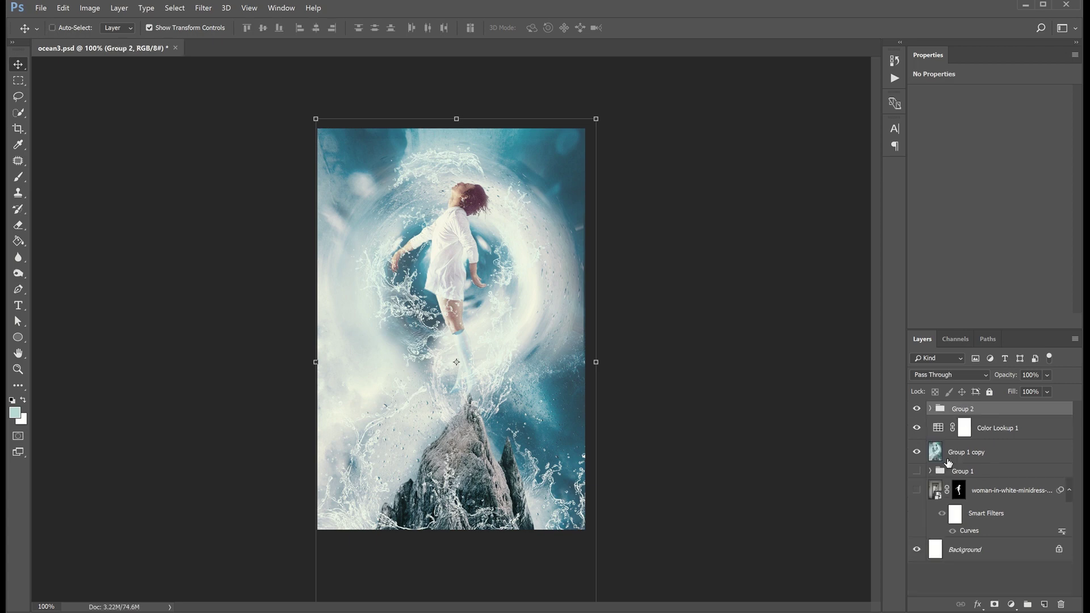
{"action": "key", "text": "ctrl+e"}
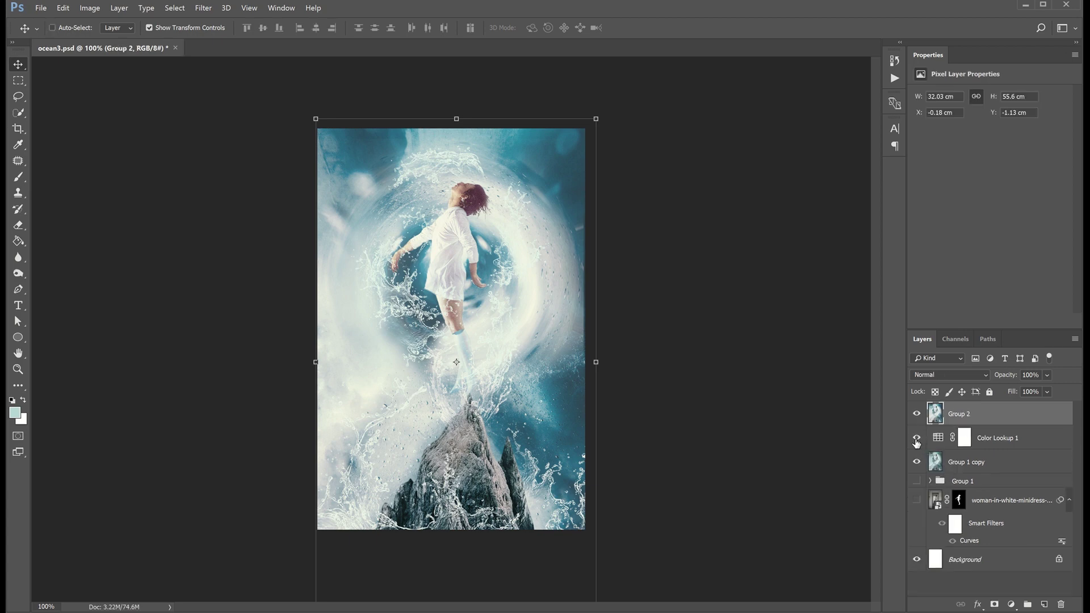
{"action": "left_click", "coordinate": [917, 463]}
{"action": "left_click", "coordinate": [203, 8]}
{"action": "key", "text": "Escape"}
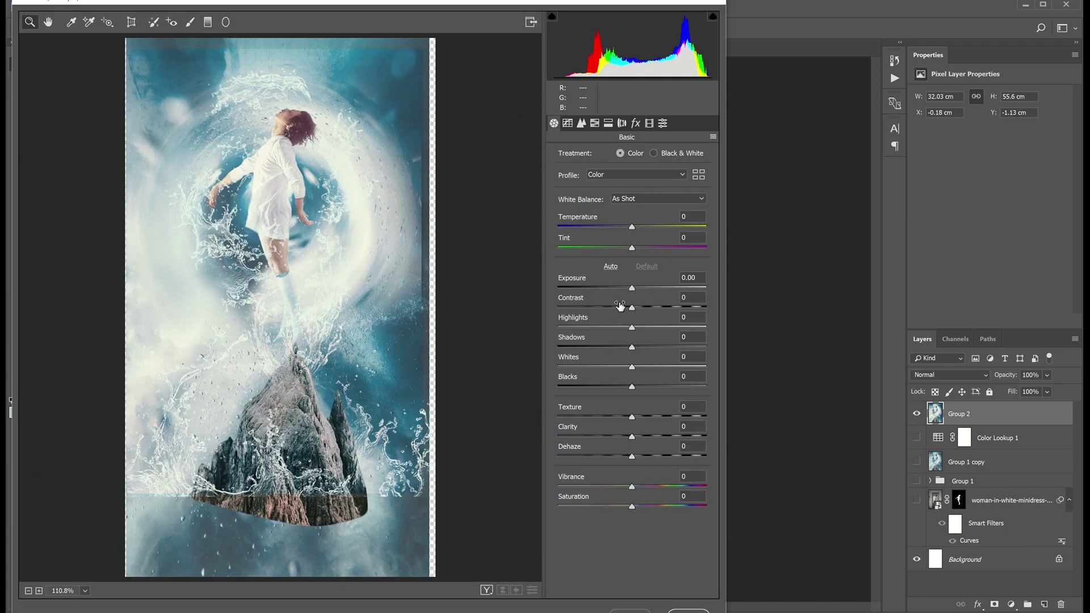
In Camera Raw, set exposure to -0.20 and highlights to -58, and adjust the whites
{"action": "left_click_drag", "start_coordinate": [635, 289], "coordinate": [631, 288]}
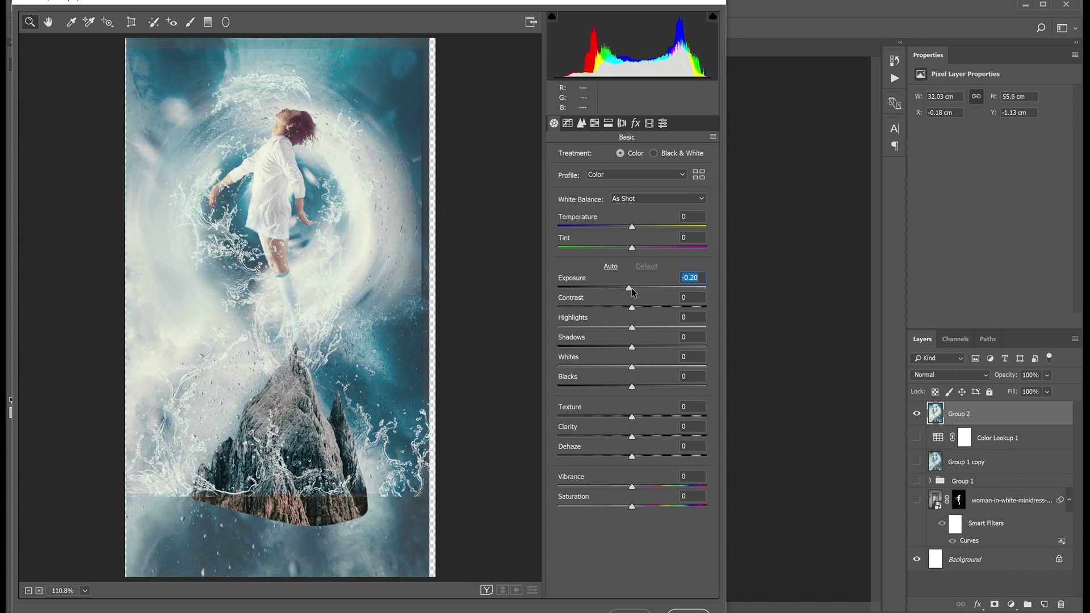
{"action": "mouse_move", "coordinate": [632, 328]}
{"action": "left_mouse_down"}
{"action": "mouse_move", "coordinate": [590, 328]}
{"action": "mouse_move", "coordinate": [642, 307]}
{"action": "left_mouse_up"}
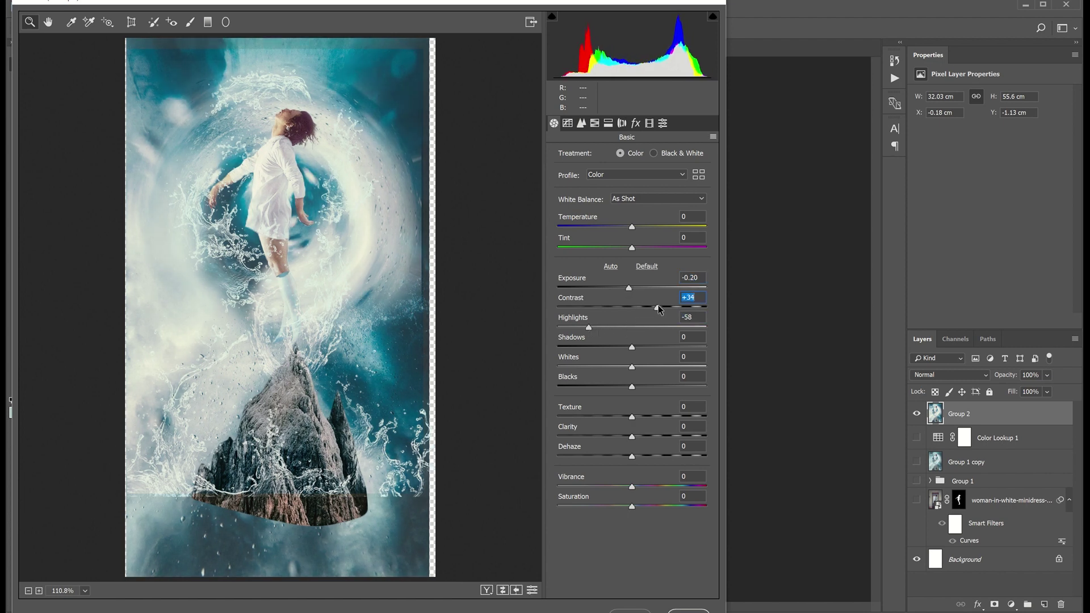
{"action": "left_click_drag", "start_coordinate": [632, 358], "coordinate": [630, 355]}
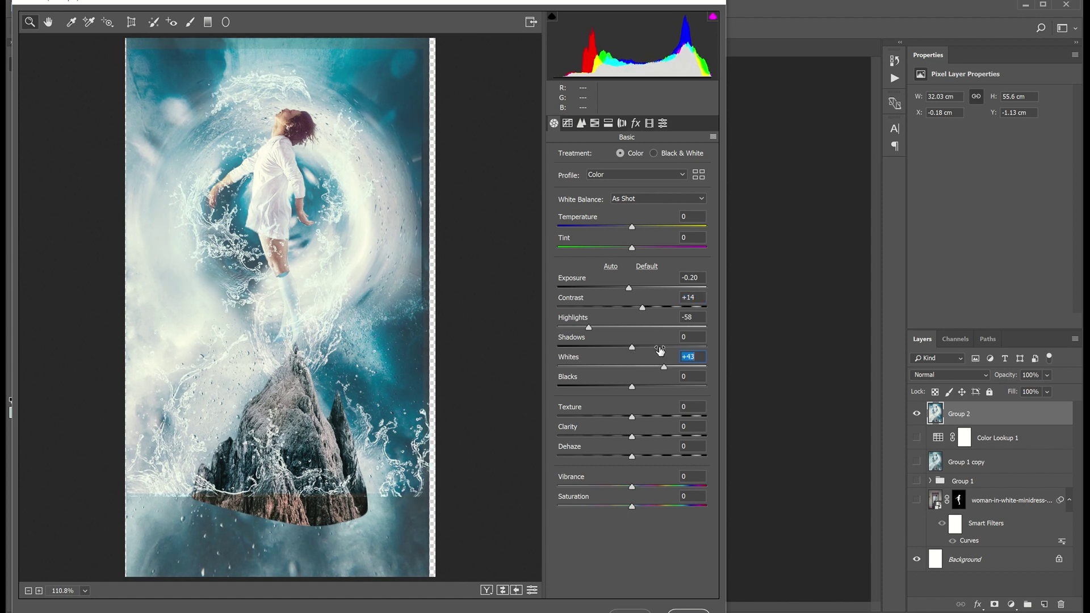
{"action": "double_click", "coordinate": [631, 356]}
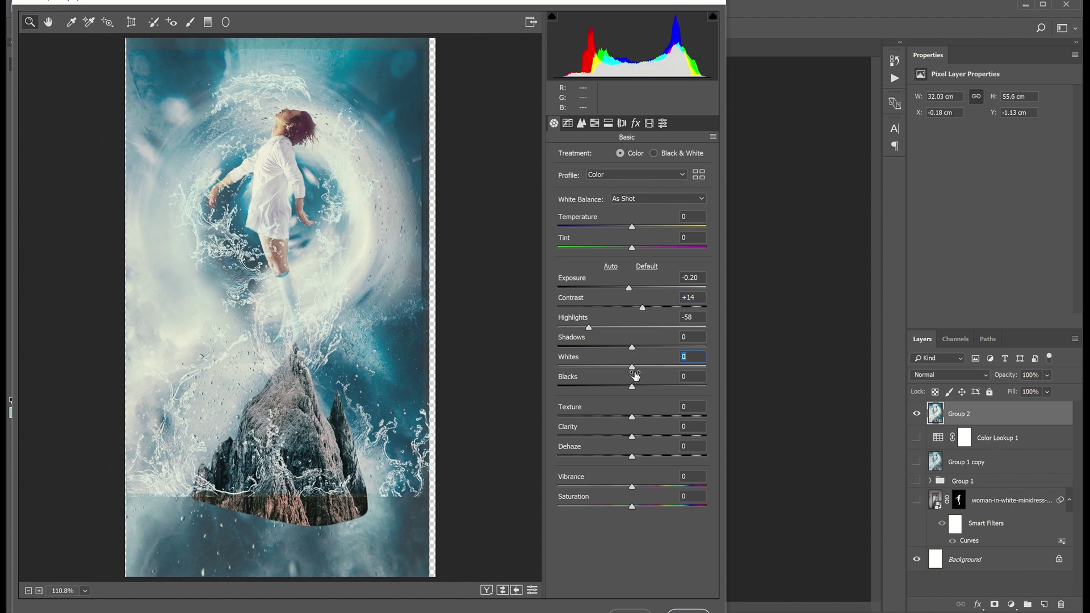
{"action": "mouse_move", "coordinate": [634, 371]}
{"action": "left_mouse_down"}
{"action": "mouse_move", "coordinate": [654, 366]}
{"action": "mouse_move", "coordinate": [657, 388]}
{"action": "mouse_move", "coordinate": [611, 387]}
{"action": "mouse_move", "coordinate": [641, 389]}
{"action": "mouse_move", "coordinate": [606, 417]}
{"action": "mouse_move", "coordinate": [619, 422]}
{"action": "mouse_move", "coordinate": [608, 436]}
{"action": "mouse_move", "coordinate": [627, 438]}
{"action": "mouse_move", "coordinate": [622, 455]}
{"action": "mouse_move", "coordinate": [634, 454]}
{"action": "left_mouse_up"}
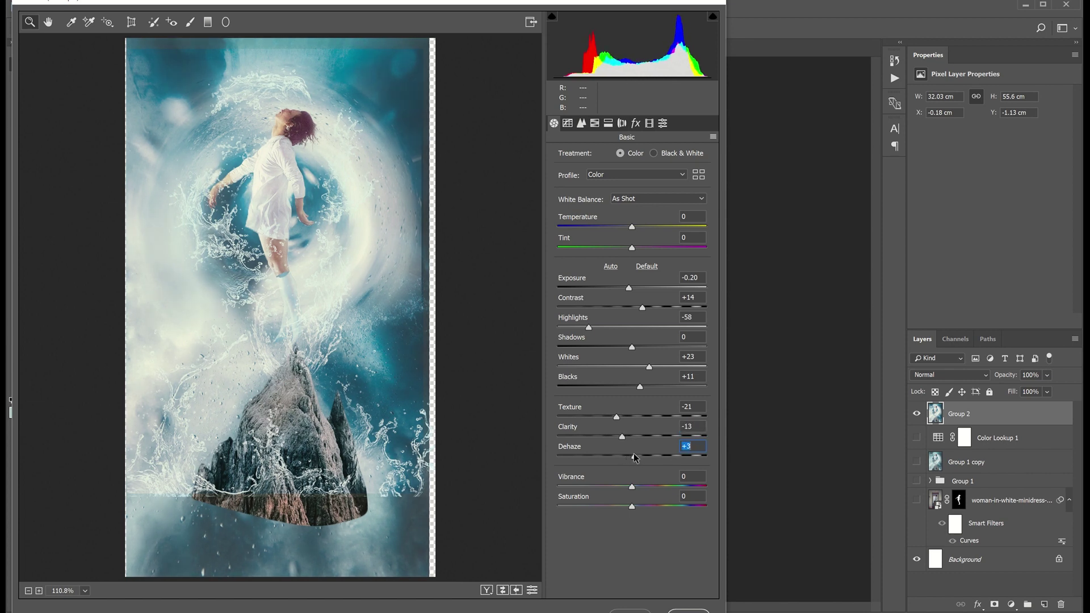
Tweak the tone curve: lights -2, darks -1, and slightly lifted shadows
{"action": "left_click", "coordinate": [568, 123]}
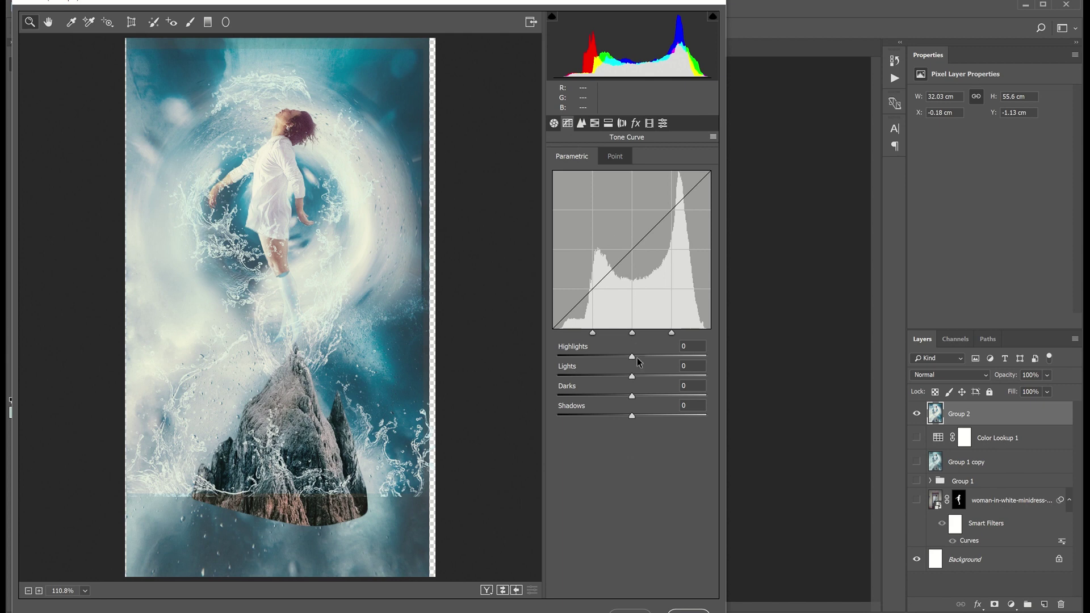
{"action": "mouse_move", "coordinate": [633, 378]}
{"action": "left_mouse_down"}
{"action": "mouse_move", "coordinate": [649, 357]}
{"action": "mouse_move", "coordinate": [616, 396]}
{"action": "left_mouse_up"}
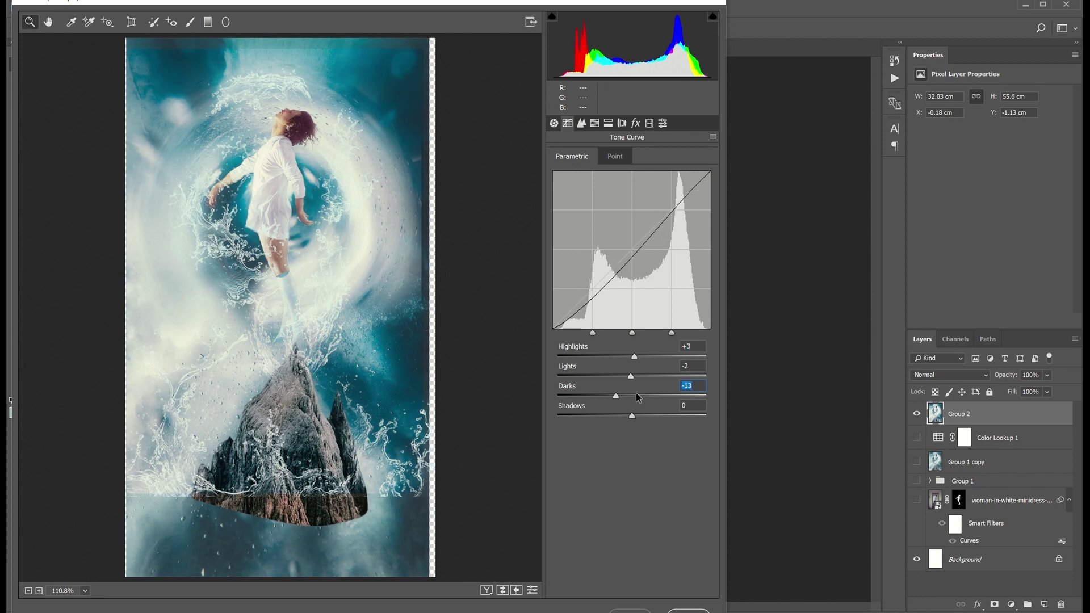
{"action": "left_click", "coordinate": [636, 396]}
{"action": "left_click_drag", "start_coordinate": [632, 417], "coordinate": [634, 416]}
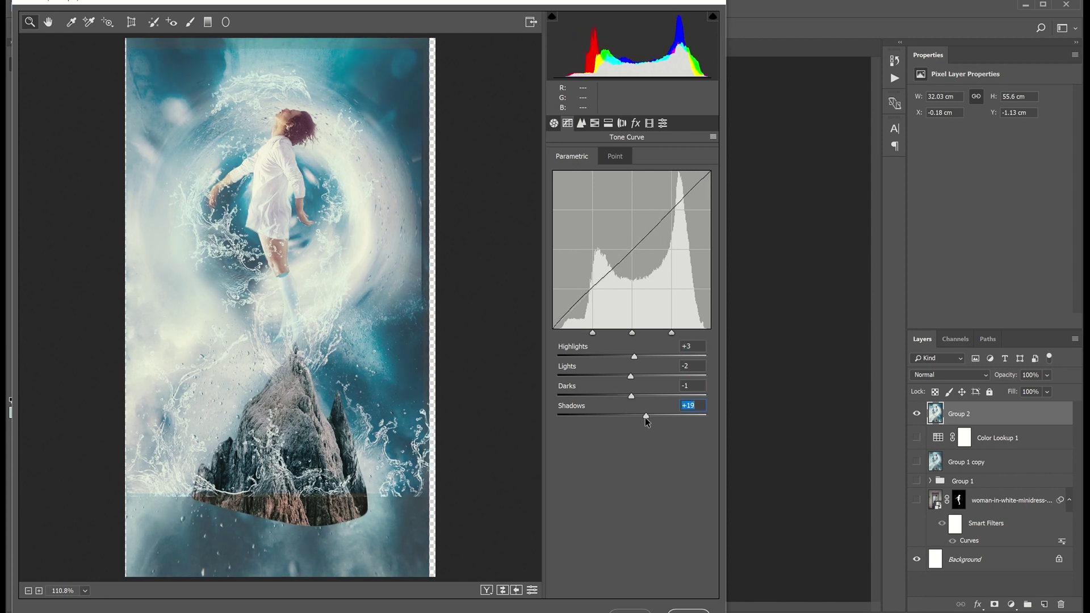
Set the sharpening Amount to 41 and apply the Camera Raw grade
{"action": "left_click", "coordinate": [581, 123]}
{"action": "left_click", "coordinate": [619, 176]}
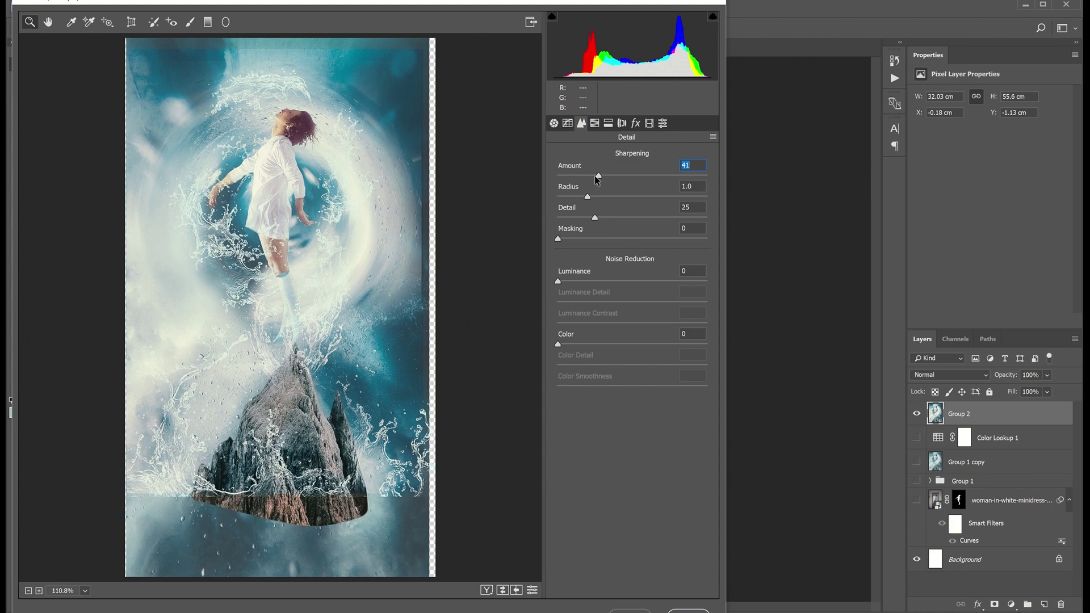
{"action": "key", "text": "Return"}
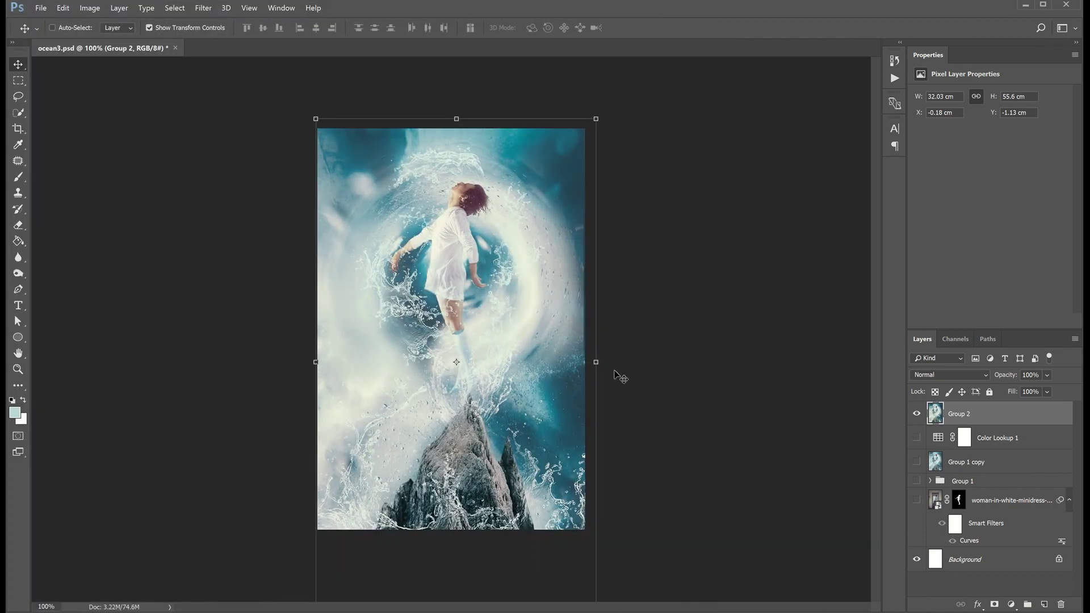
Switch to the Zoom tool to present the finished composite
{"action": "key", "text": "z"}
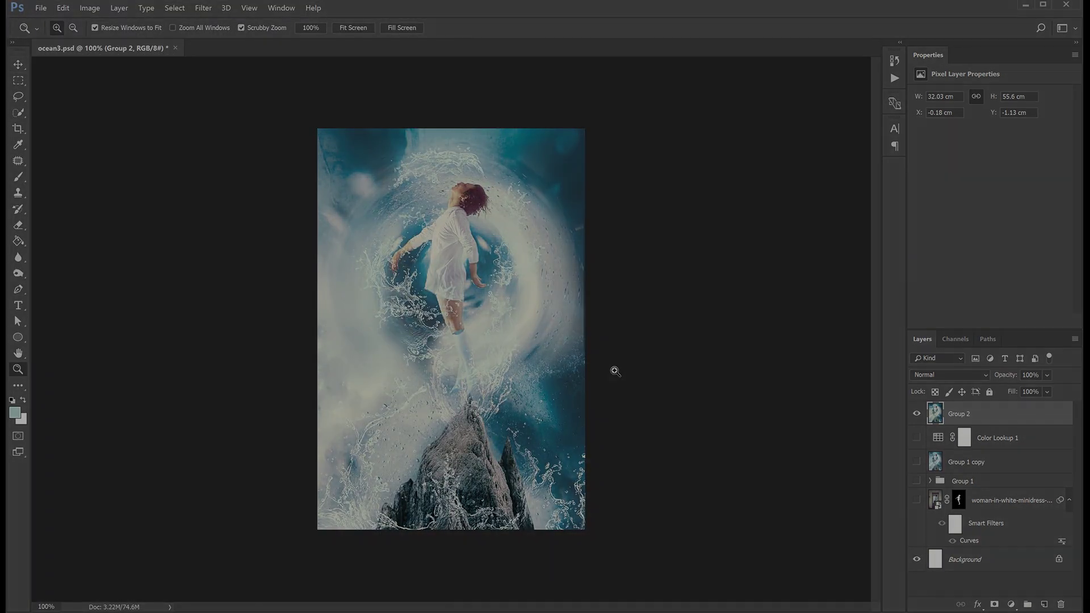